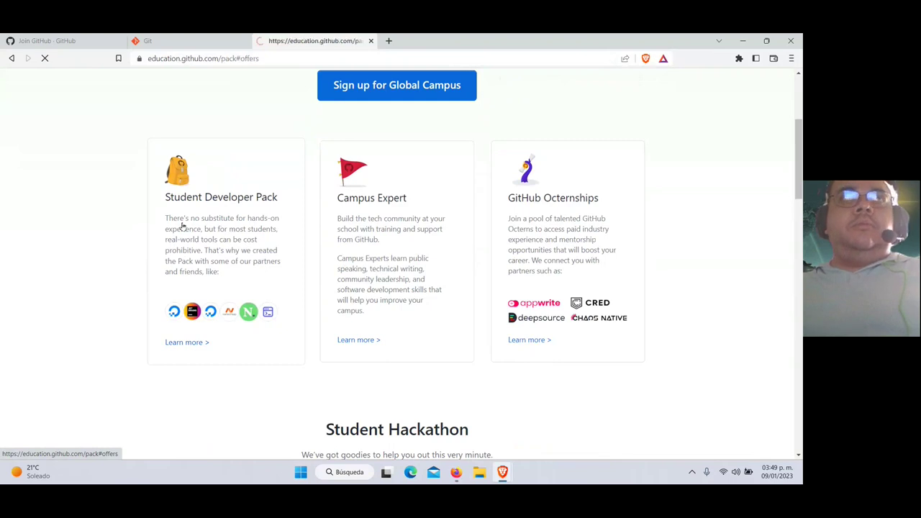
pyautogui.scroll(-2, 181, 228)
pyautogui.scroll(-15, 200, 264)
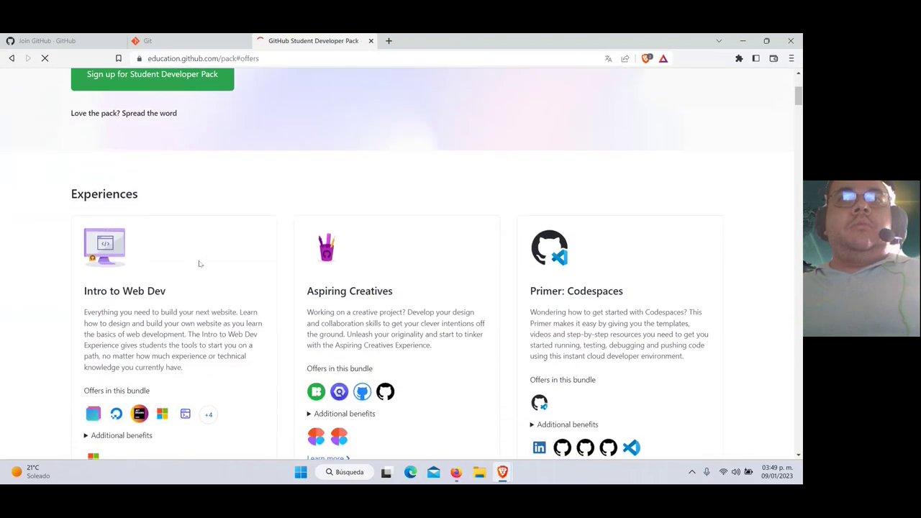
pyautogui.scroll(-16, 200, 263)
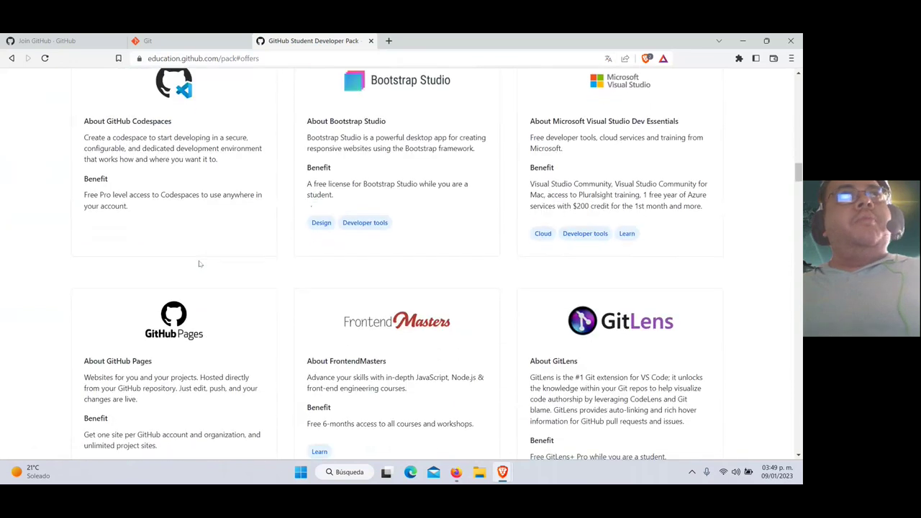
pyautogui.scroll(-15, 200, 263)
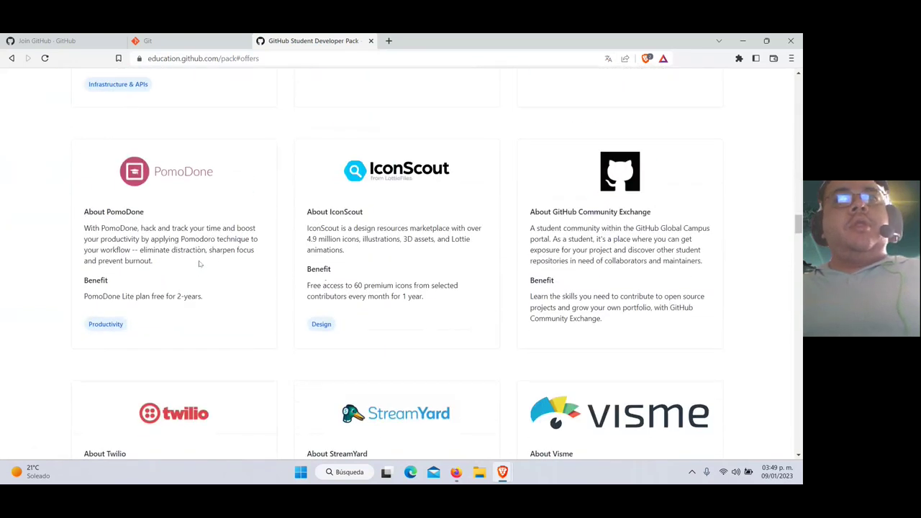
pyautogui.scroll(-15, 200, 263)
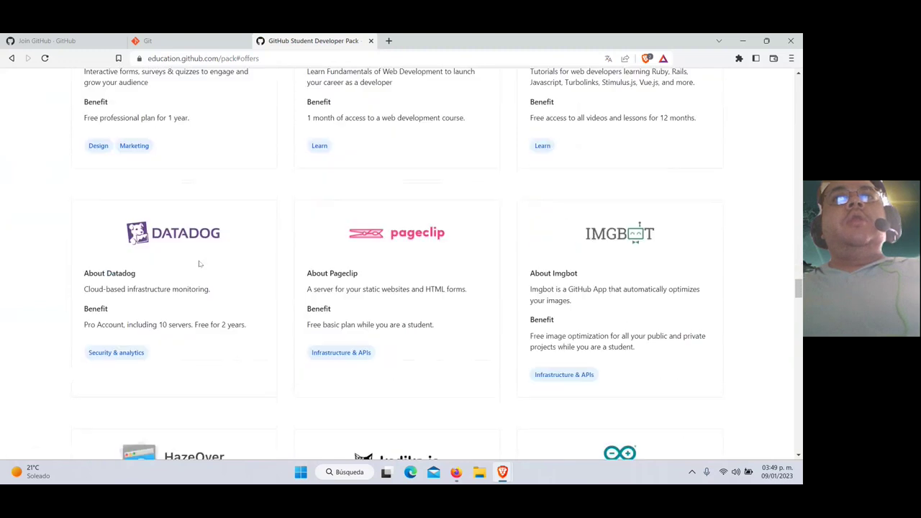
pyautogui.scroll(-8, 200, 264)
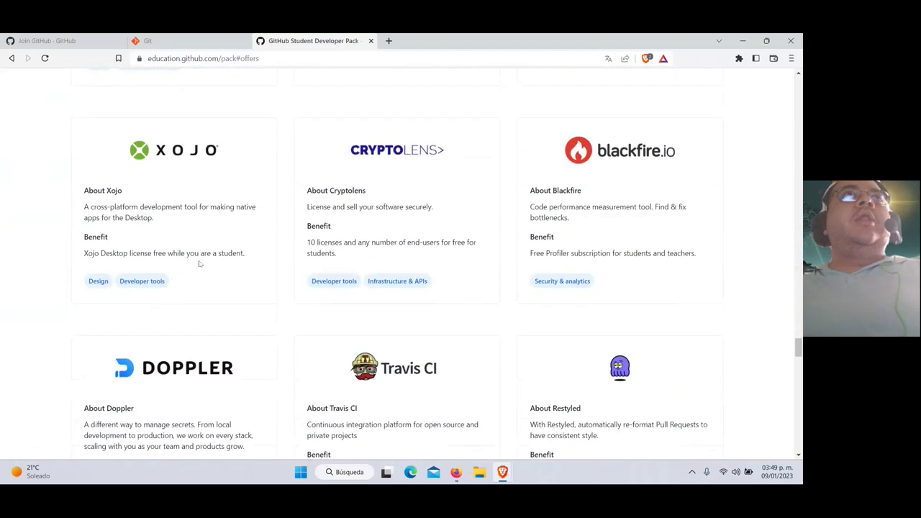
pyautogui.scroll(3, 199, 260)
pyautogui.scroll(12, 200, 263)
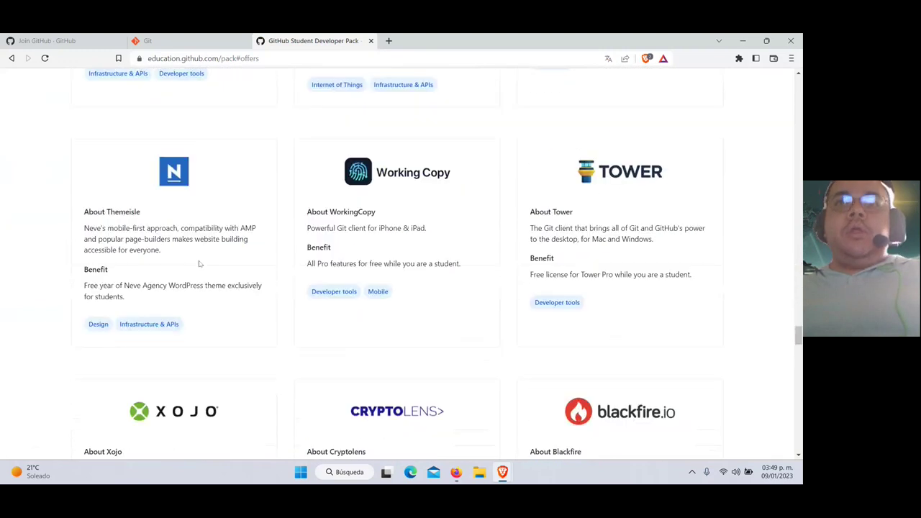
pyautogui.scroll(10, 200, 263)
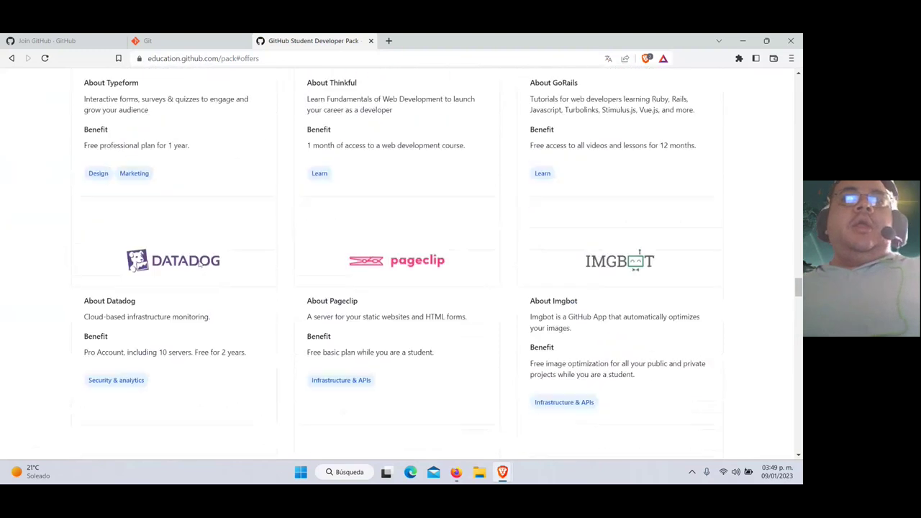
pyautogui.scroll(1, 200, 264)
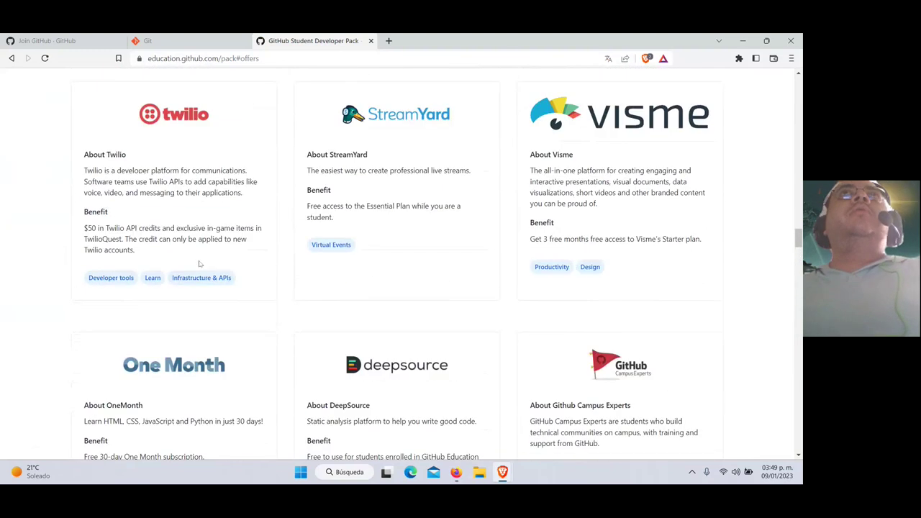
pyautogui.scroll(12, 200, 263)
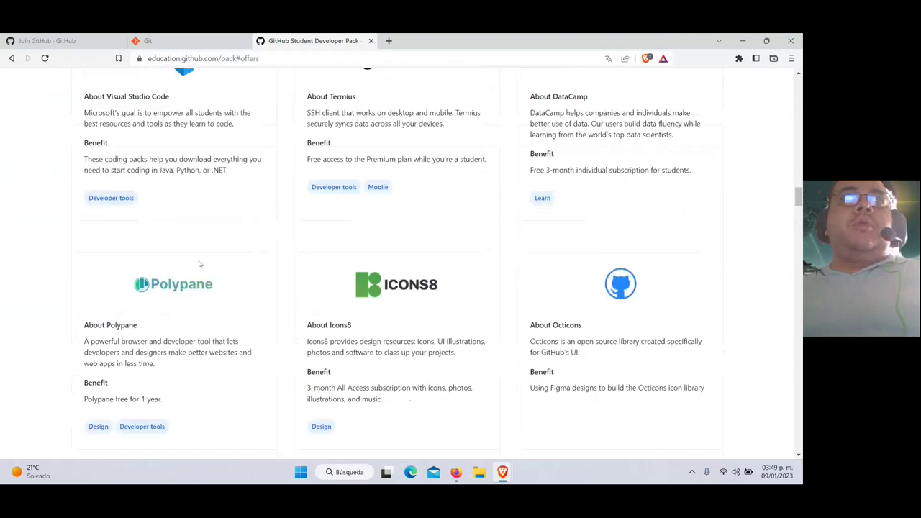
pyautogui.scroll(12, 200, 264)
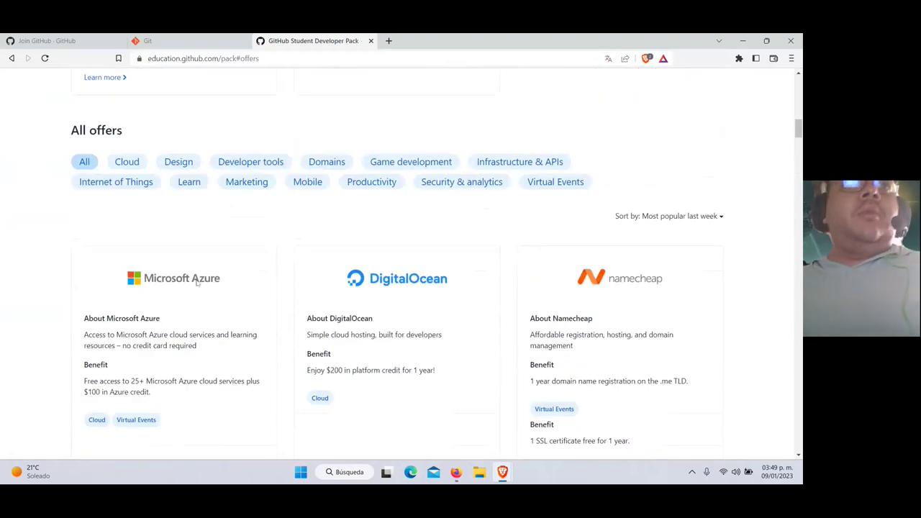
pyautogui.scroll(3, 201, 261)
pyautogui.scroll(10, 197, 273)
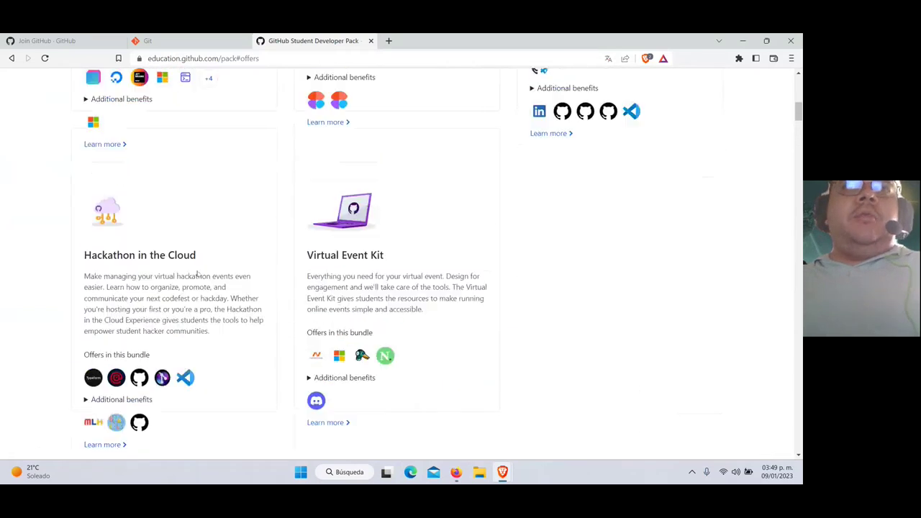
pyautogui.scroll(3, 112, 237)
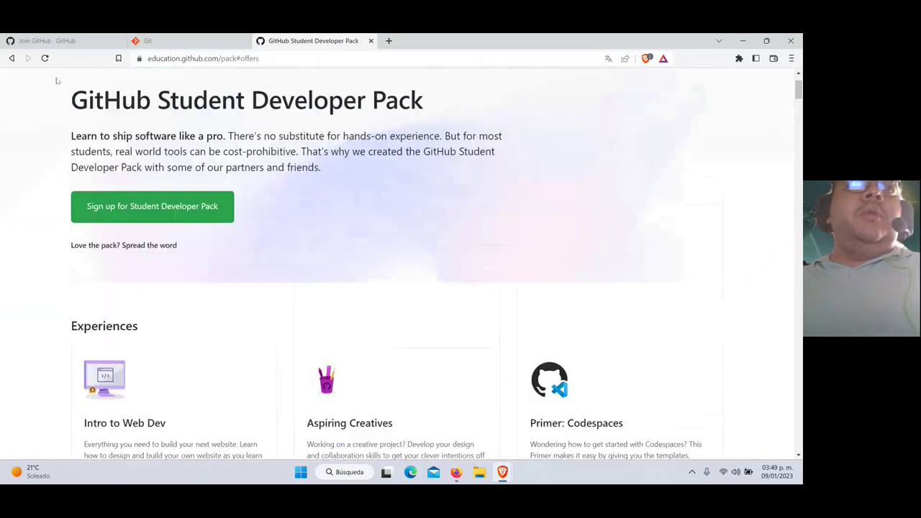
# Go to Teachers > Explore Teacher Programs and choose 'Get benefits for teachers'
pyautogui.moveTo(95, 176); pyautogui.dragTo(315, 185)
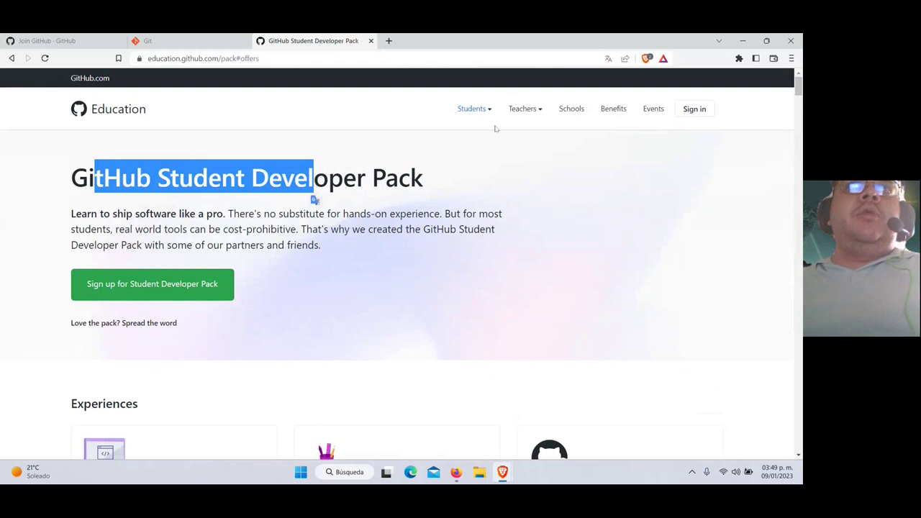
pyautogui.click(525, 109)
pyautogui.click(528, 131)
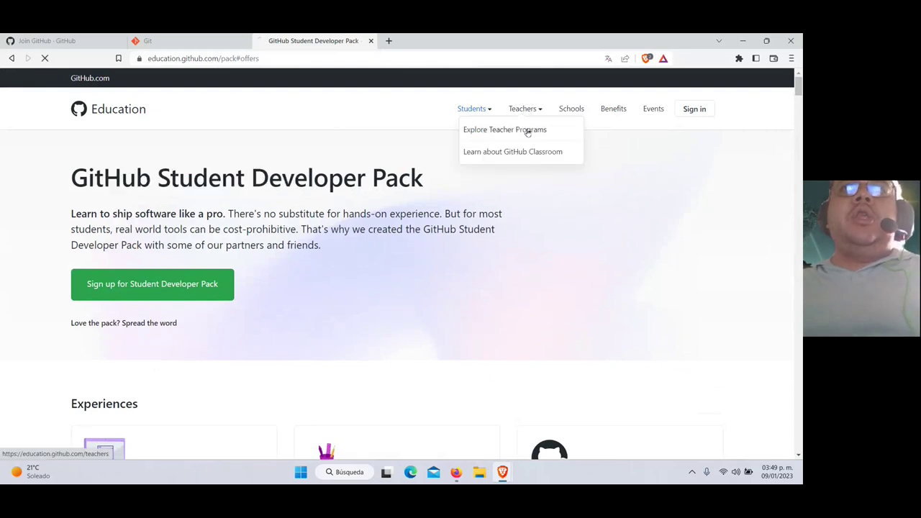
pyautogui.scroll(-3, 309, 257)
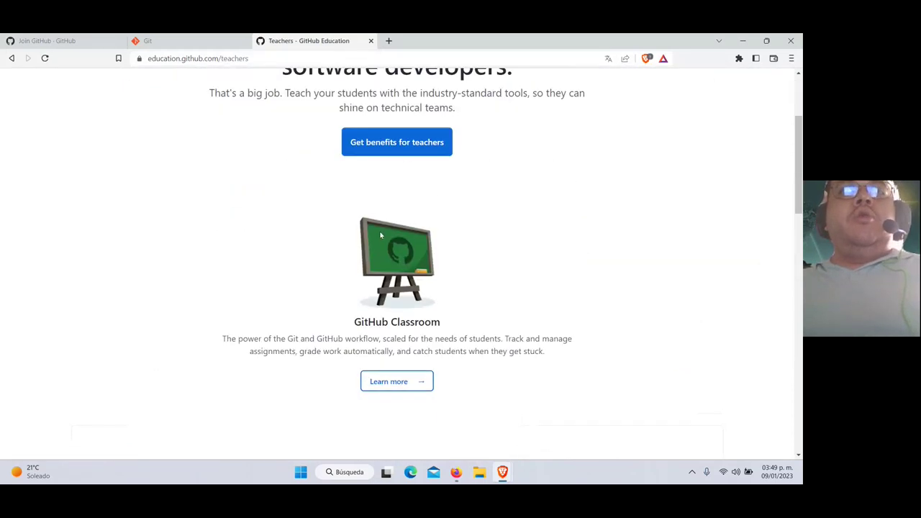
pyautogui.click(403, 149)
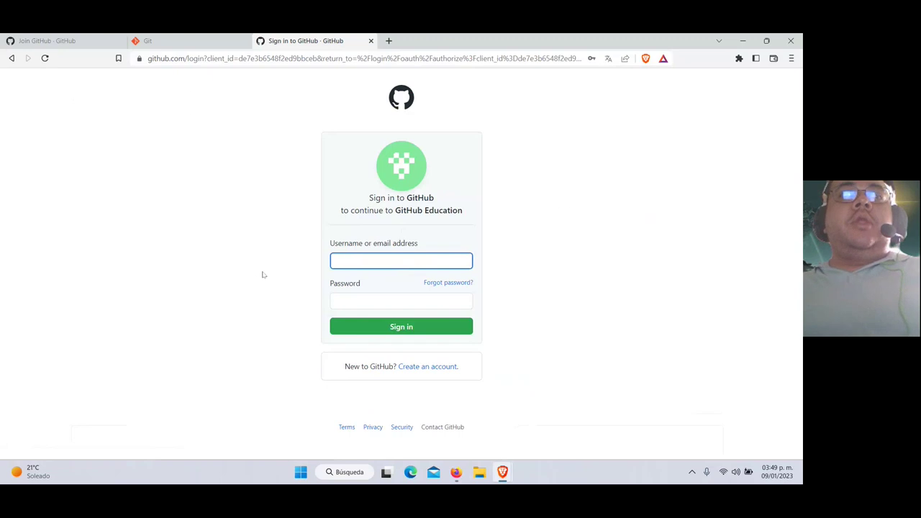
# Sign in to GitHub Education with the saved username and password
pyautogui.click(371, 259)
pyautogui.click(394, 290)
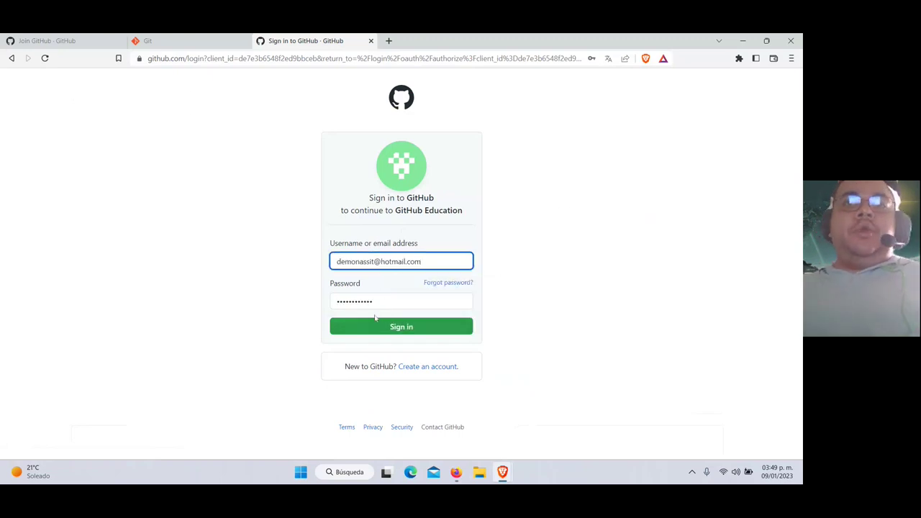
pyautogui.click(387, 327)
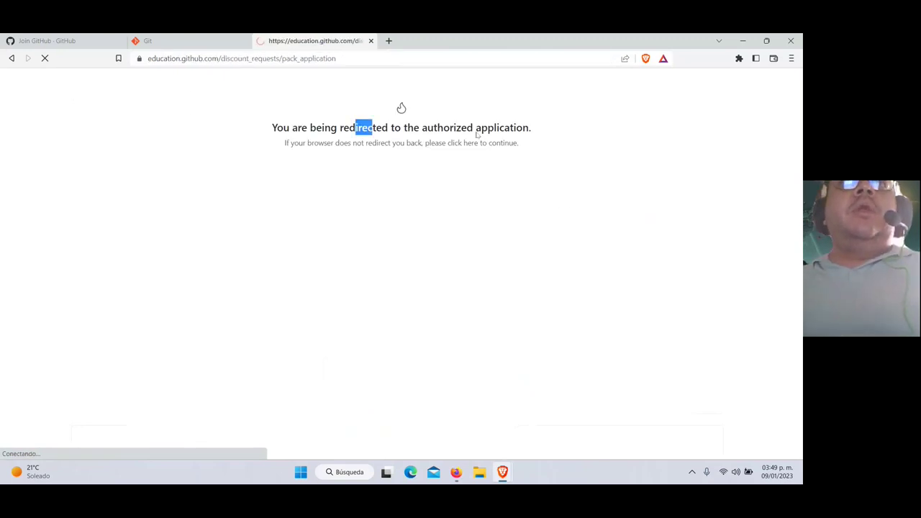
# Scroll through the Teacher application form and the two approved requests, then back to the top
pyautogui.scroll(-2, 312, 203)
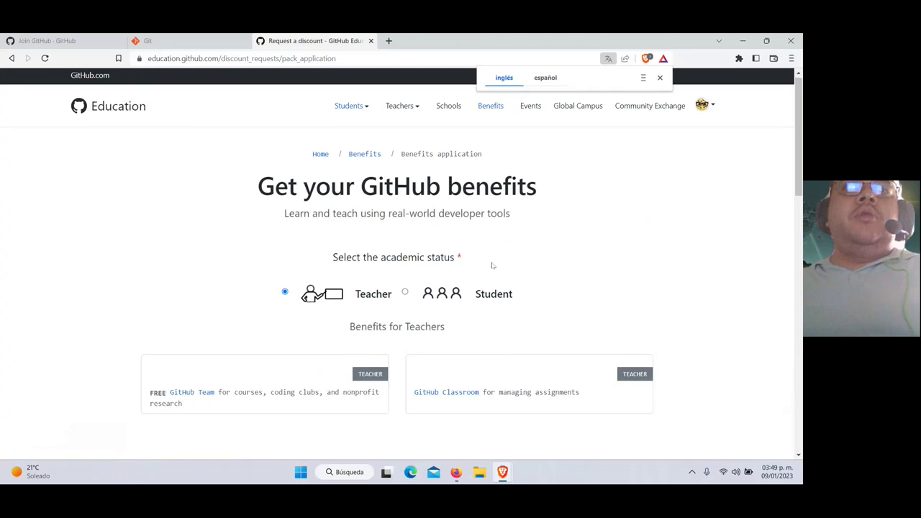
pyautogui.scroll(-2, 284, 268)
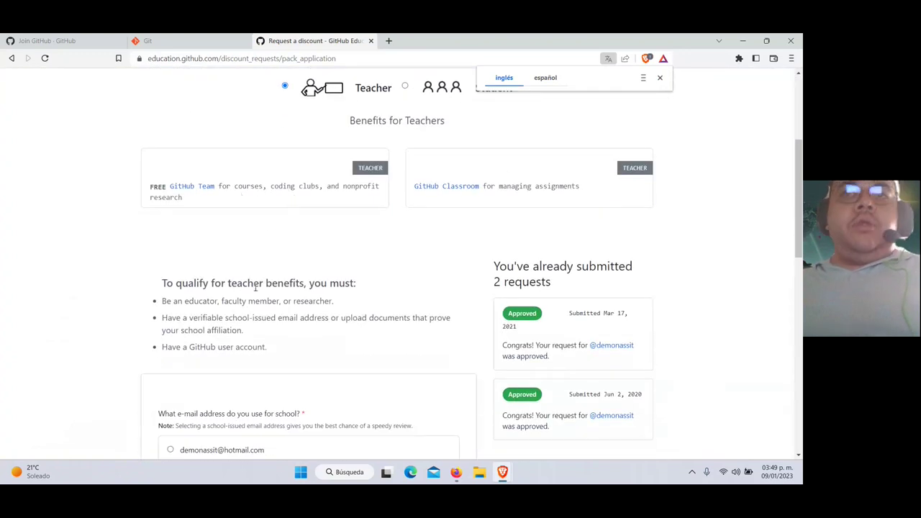
pyautogui.scroll(-5, 256, 287)
pyautogui.scroll(6, 302, 222)
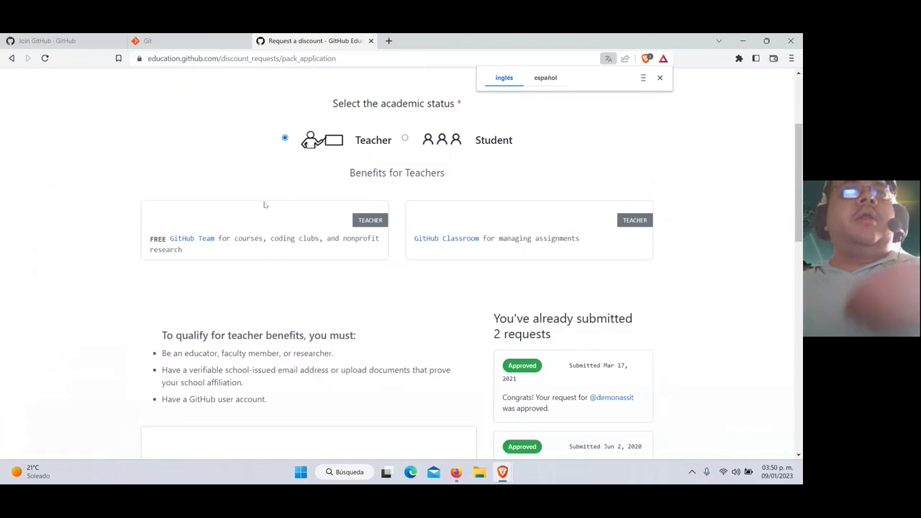
pyautogui.scroll(-3, 247, 266)
pyautogui.scroll(-3, 248, 265)
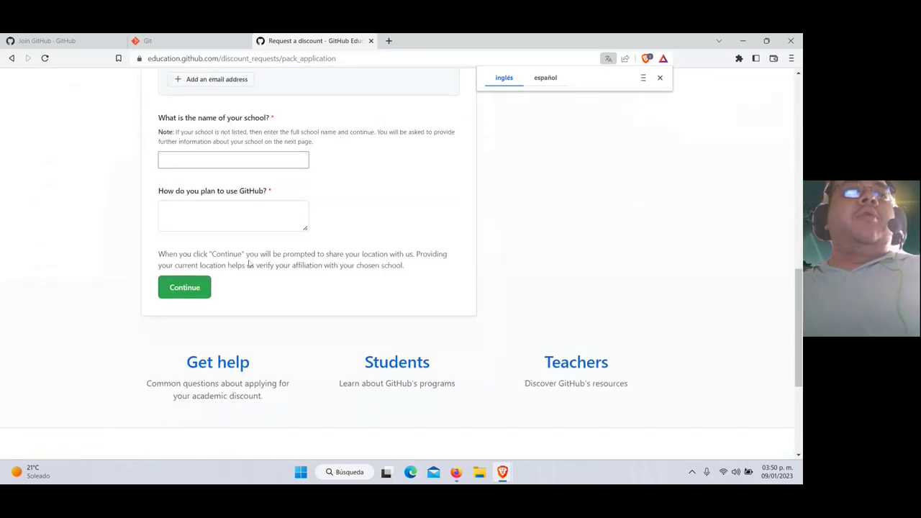
pyautogui.scroll(2, 249, 263)
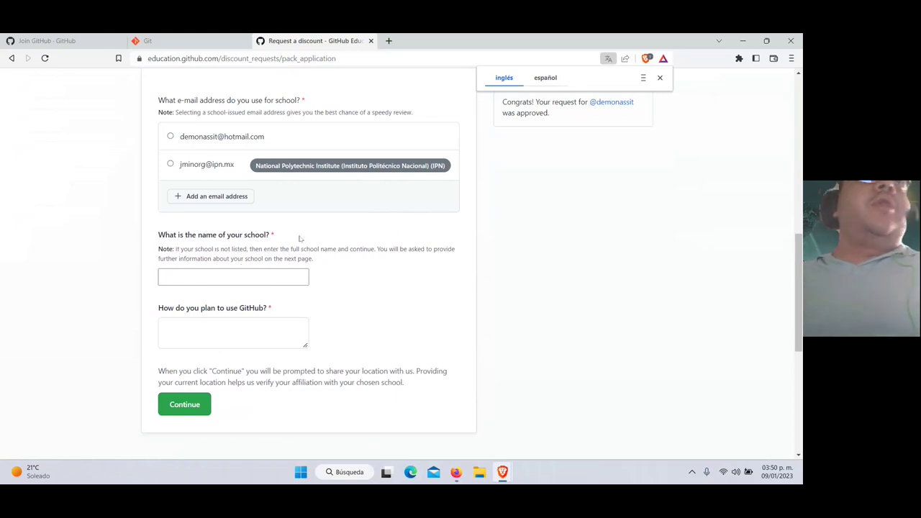
pyautogui.scroll(10, 300, 238)
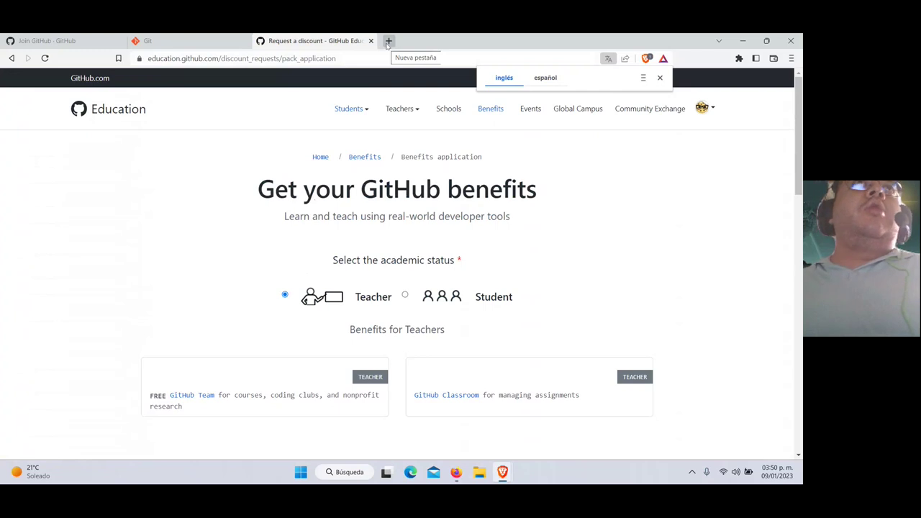
# Load github.com in a new tab and start a new repository, focusing the Repository name field
pyautogui.click(390, 41)
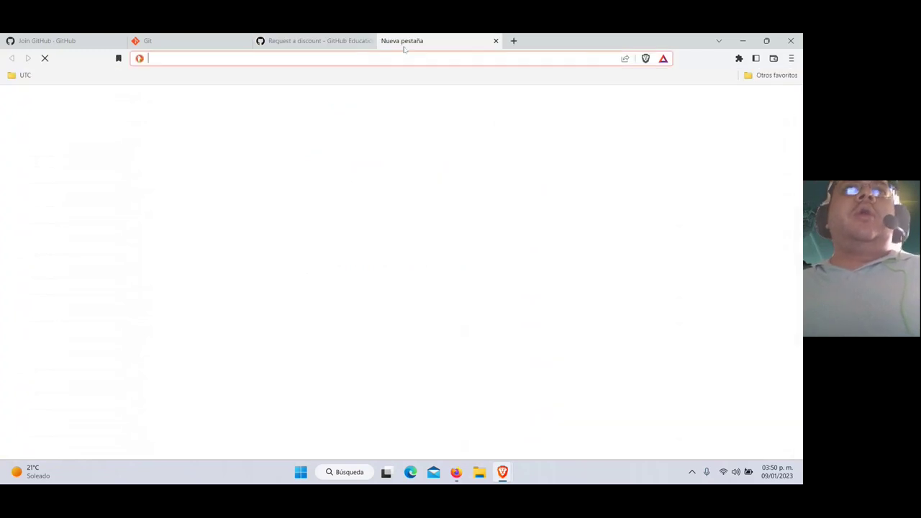
pyautogui.write('git')
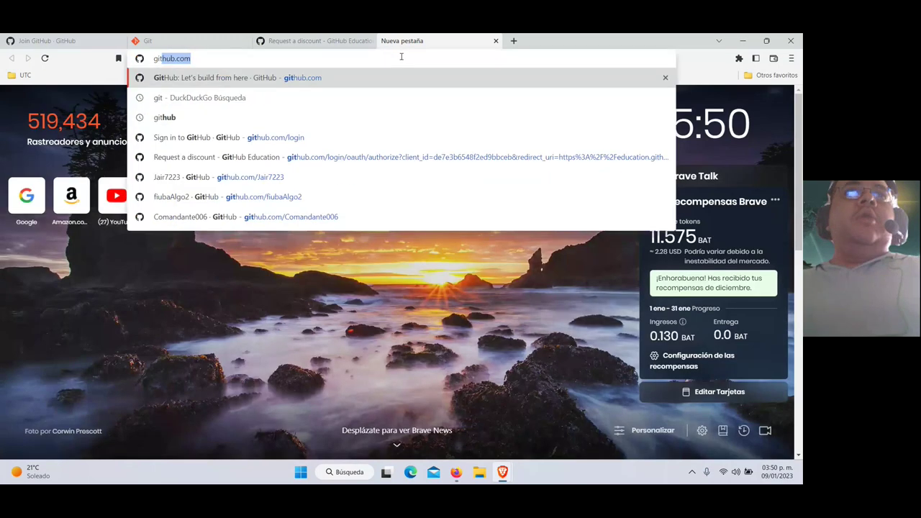
pyautogui.press('Return')
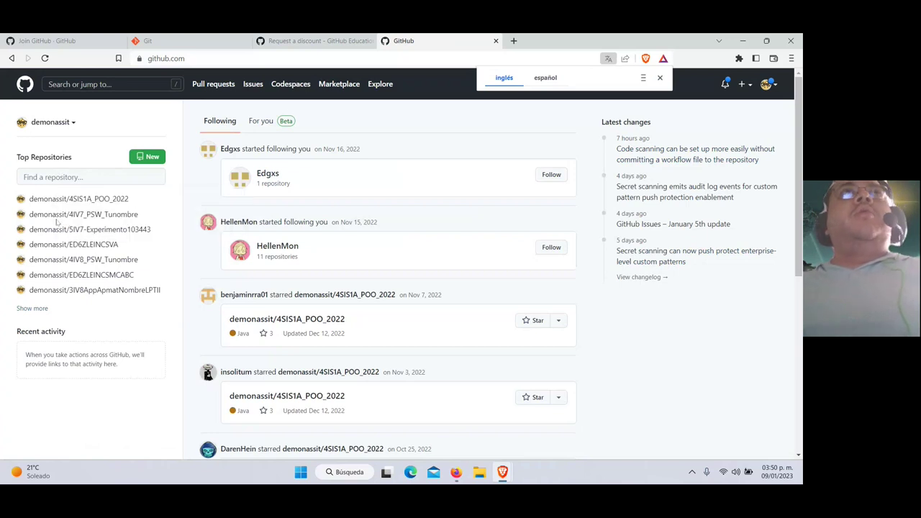
pyautogui.moveTo(63, 234)
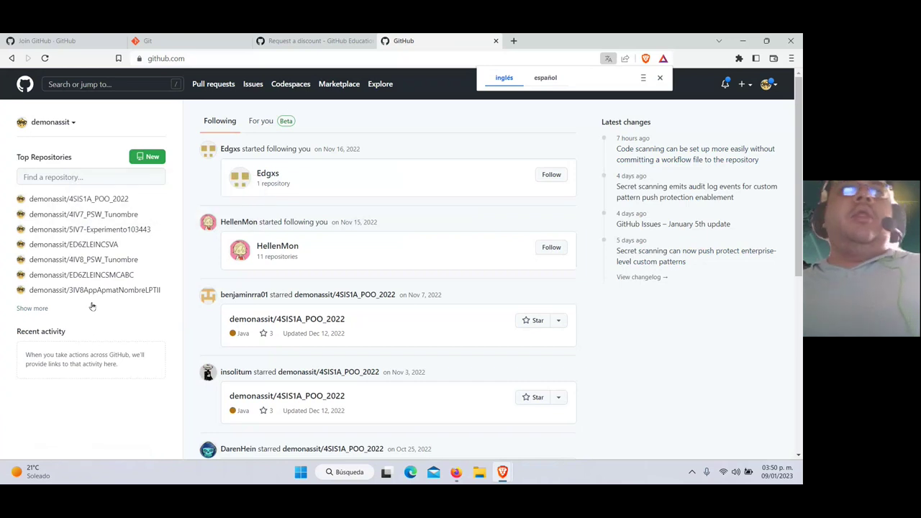
pyautogui.click(136, 157)
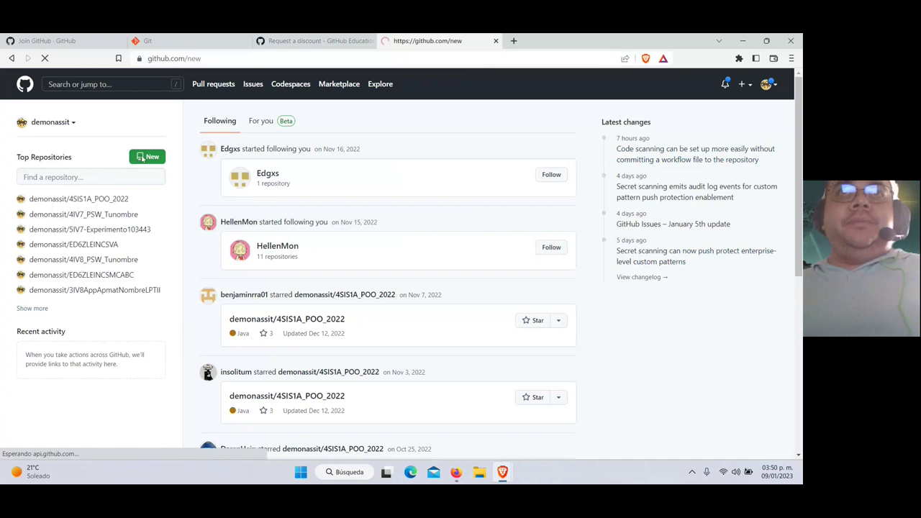
pyautogui.click(335, 207)
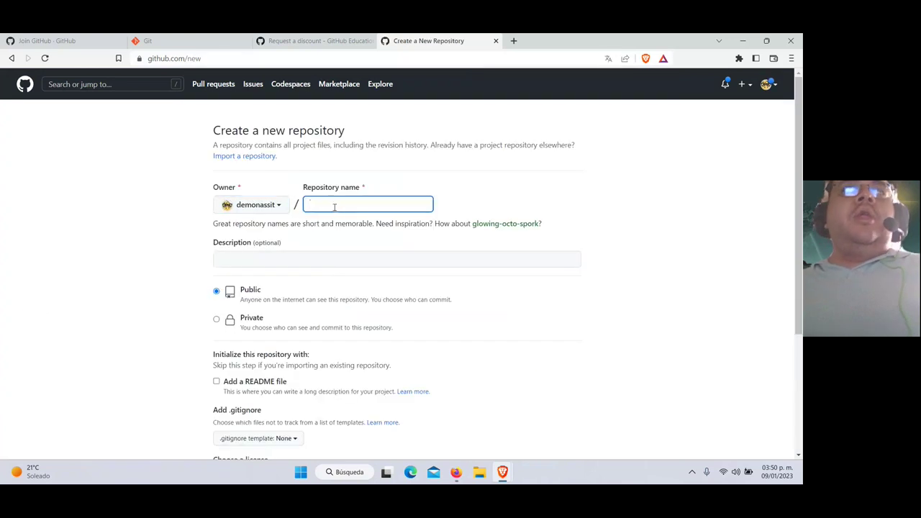
# Minimize the windows and launch Git Bash Here on the desktop CursoPSJS folder
pyautogui.click(742, 42)
pyautogui.click(743, 42)
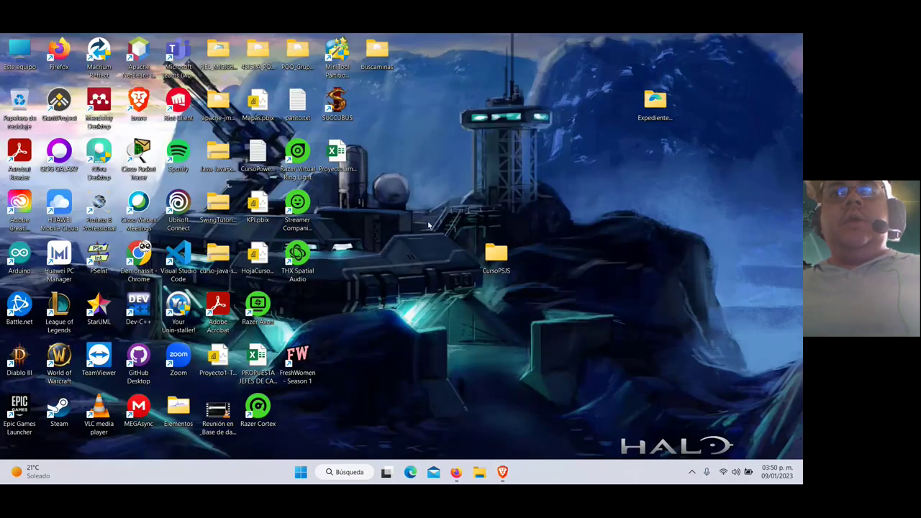
pyautogui.moveTo(428, 222); pyautogui.dragTo(527, 257)
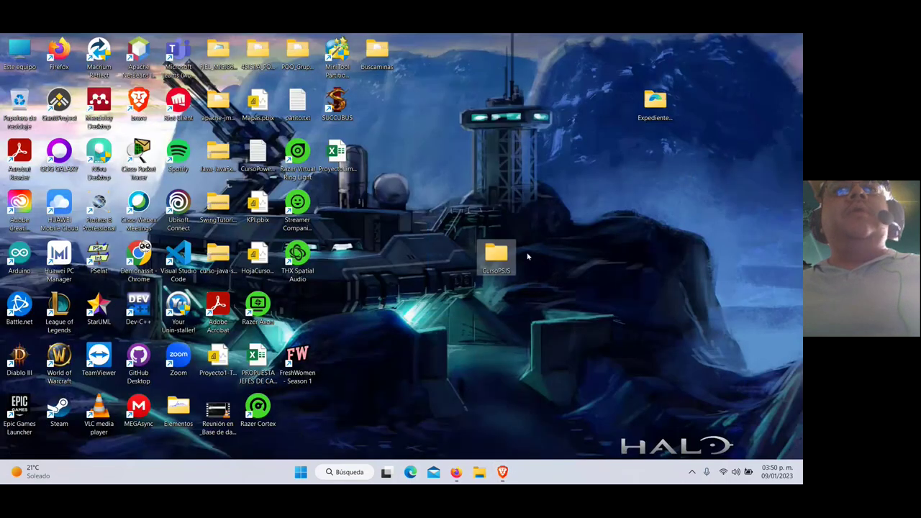
pyautogui.click(510, 290)
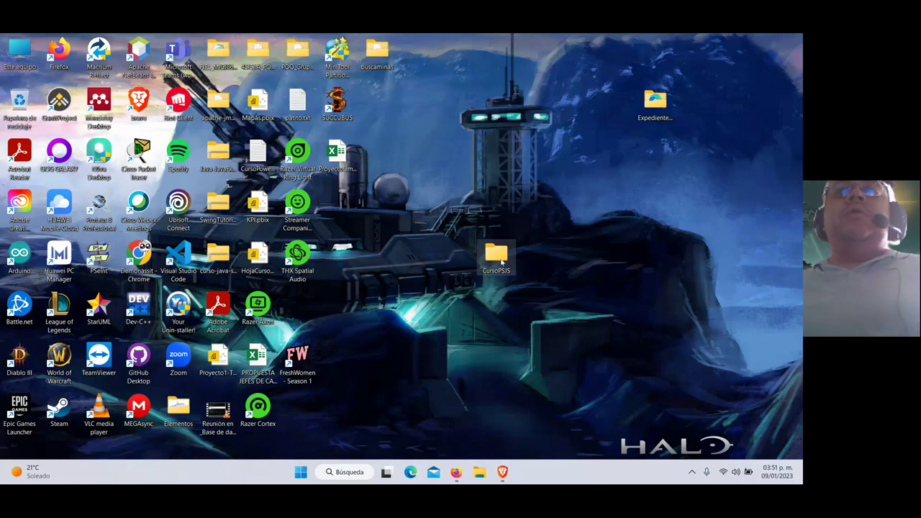
pyautogui.rightClick(501, 257)
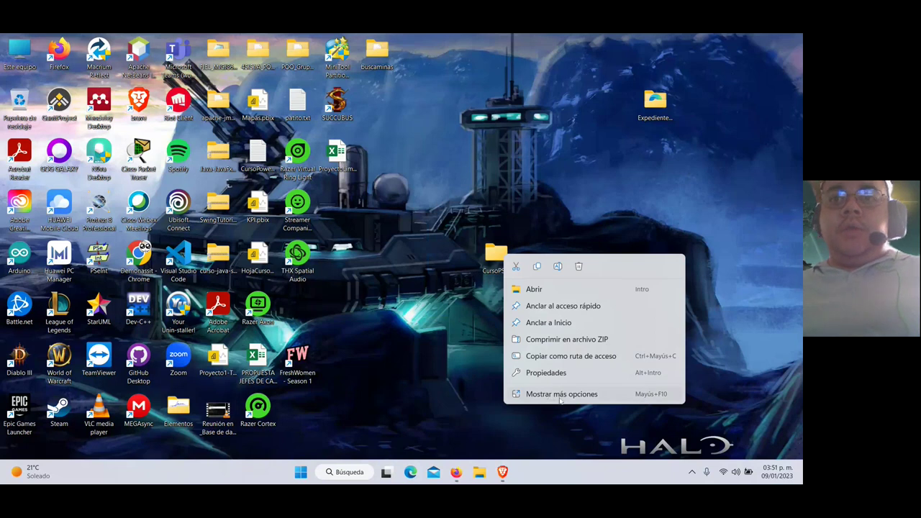
pyautogui.click(558, 397)
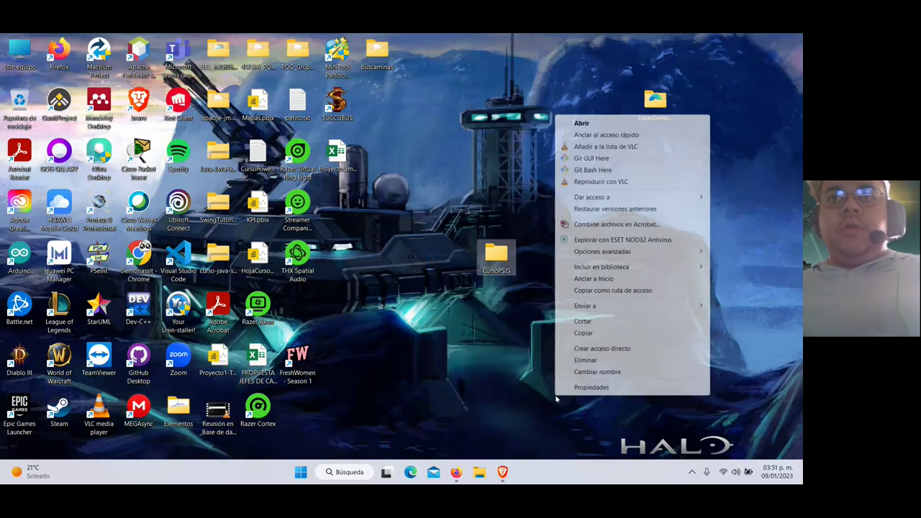
pyautogui.click(598, 172)
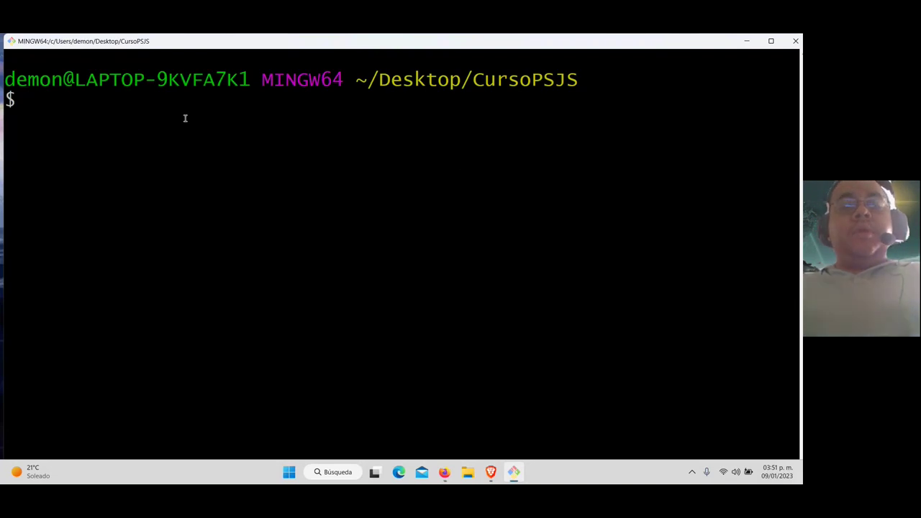
# Run git init in CursoPSJS to create an empty repository, then minimize the terminal
pyautogui.write('git init')
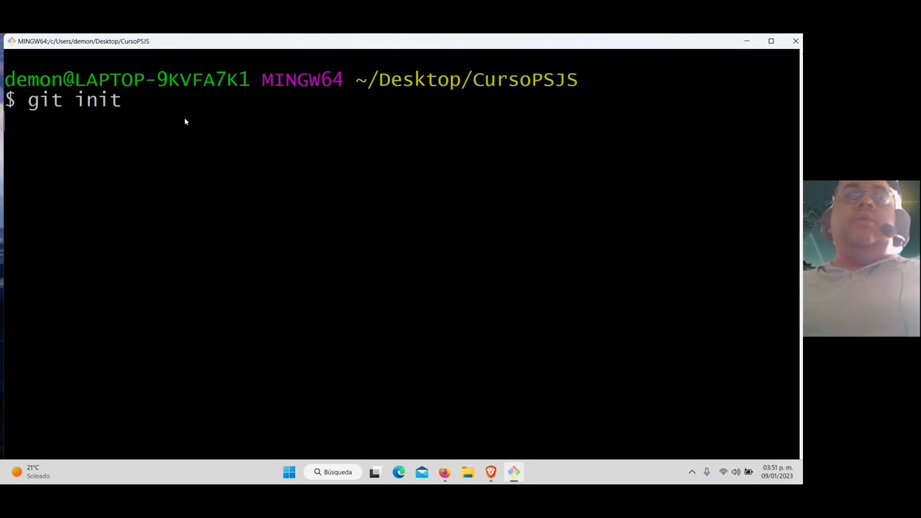
pyautogui.press('Return')
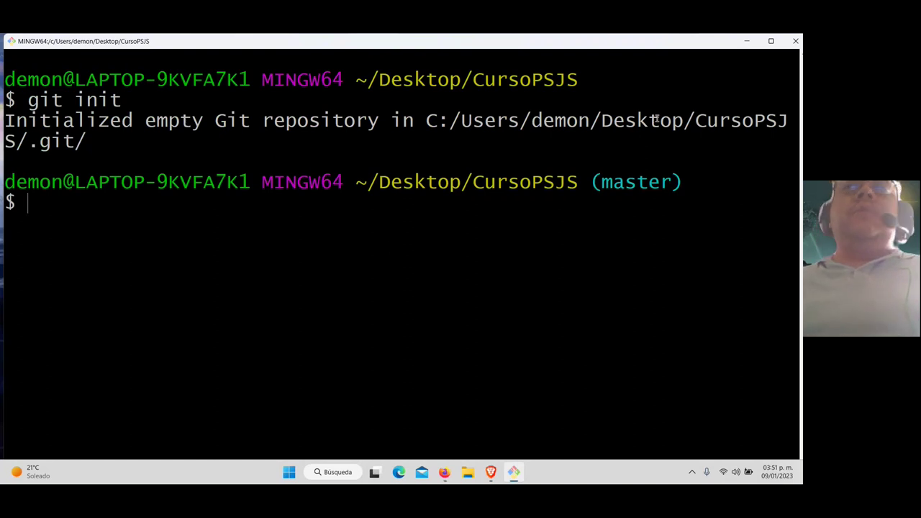
pyautogui.click(745, 42)
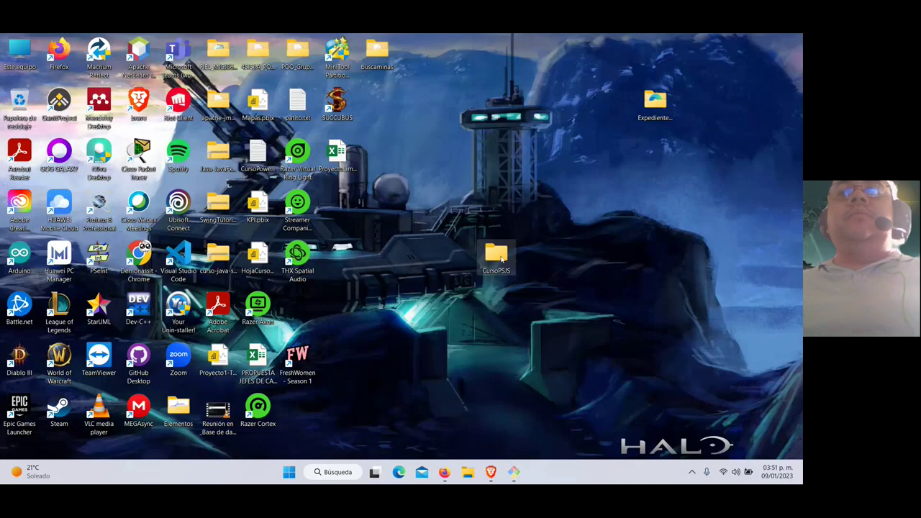
# Open CursoPSJS, enable hidden items in Folder Options, open the .git folder, then return to Git Bash
pyautogui.doubleClick(500, 259)
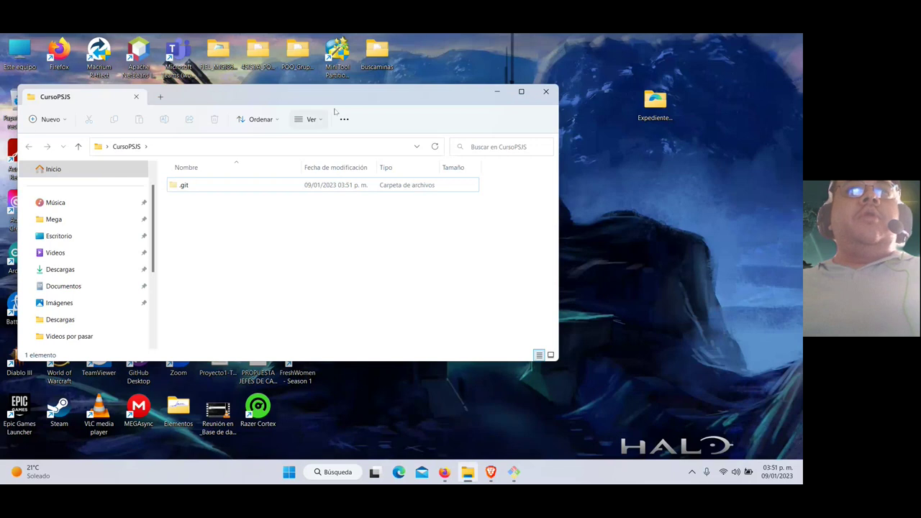
pyautogui.click(520, 92)
pyautogui.click(303, 65)
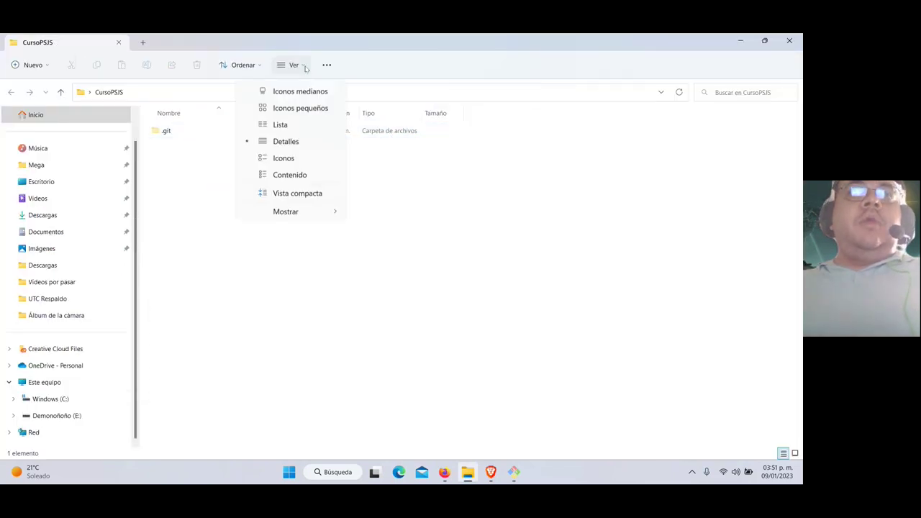
pyautogui.click(305, 66)
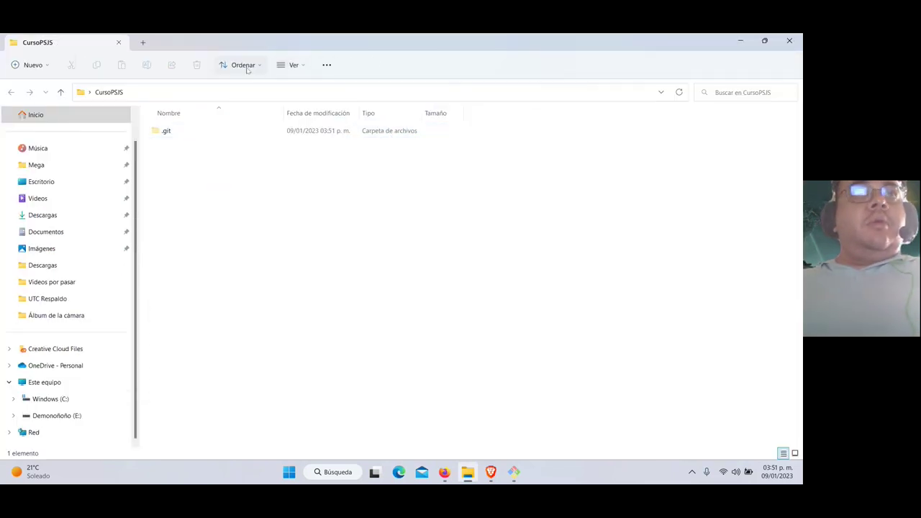
pyautogui.click(326, 66)
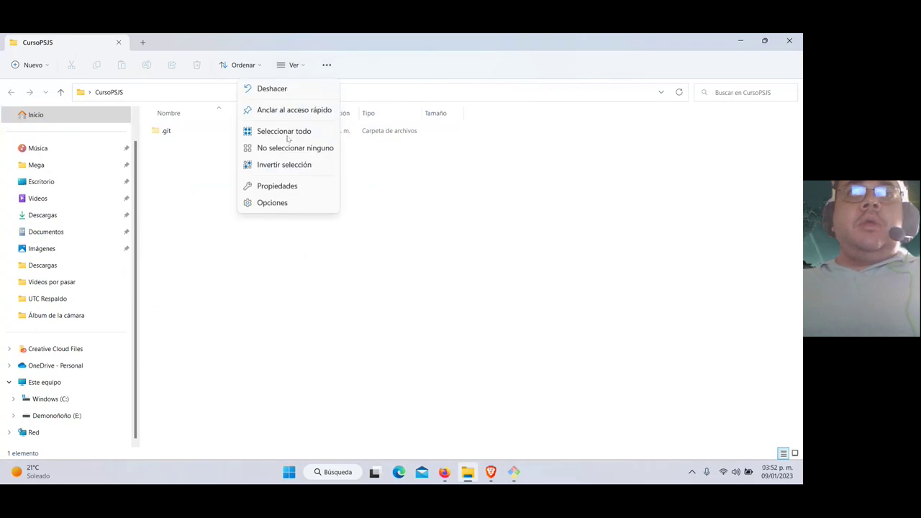
pyautogui.click(273, 203)
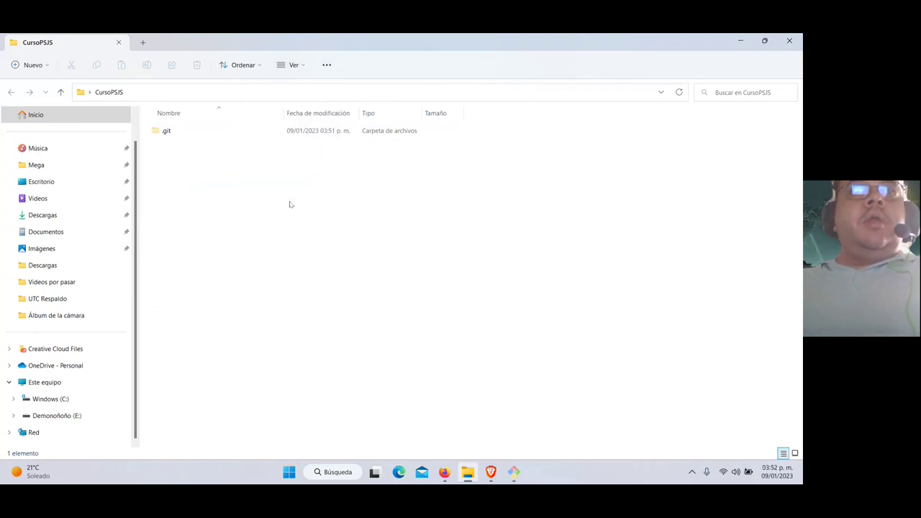
pyautogui.click(58, 142)
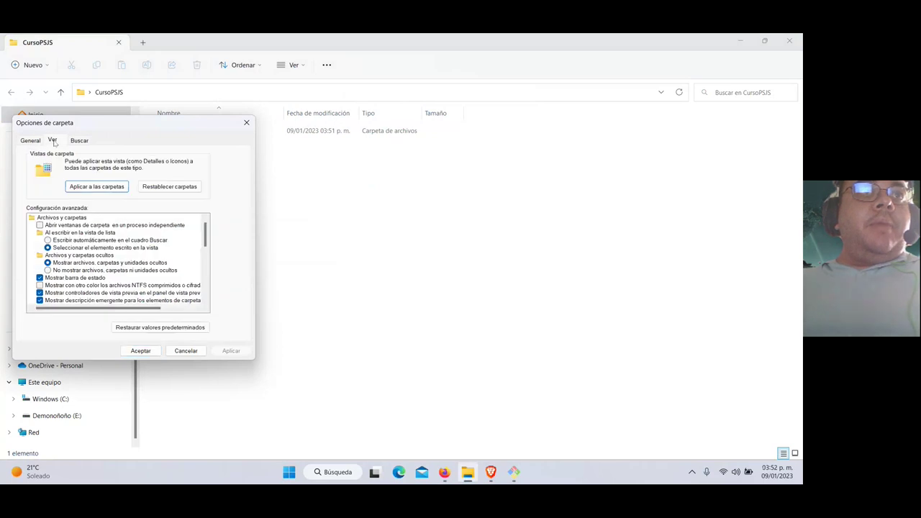
pyautogui.scroll(-6, 88, 277)
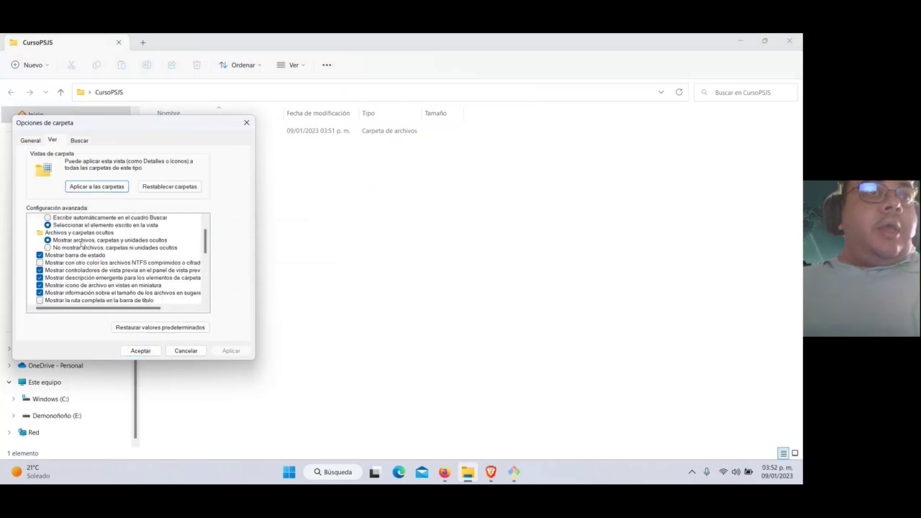
pyautogui.click(246, 122)
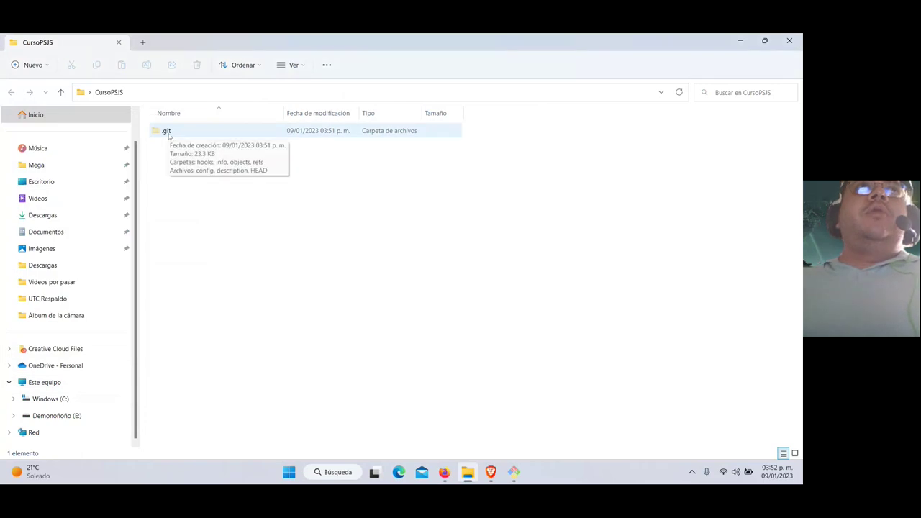
pyautogui.doubleClick(167, 132)
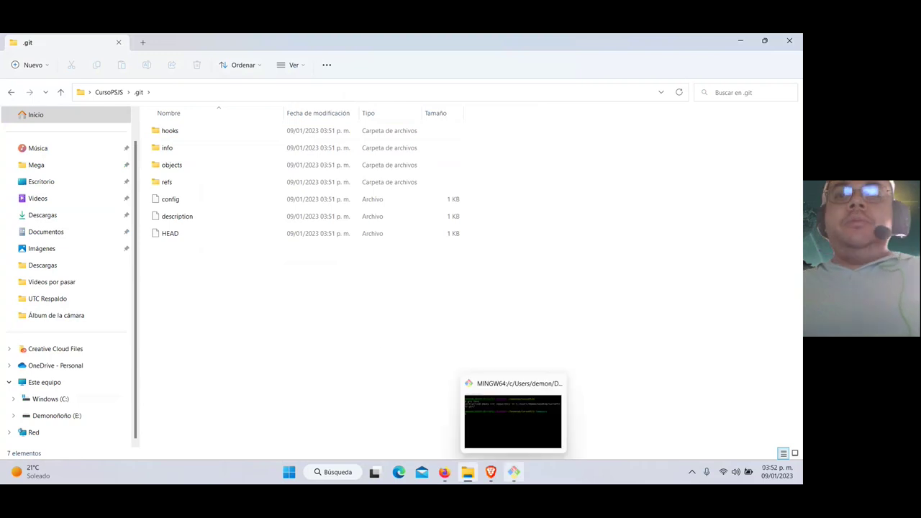
pyautogui.click(514, 473)
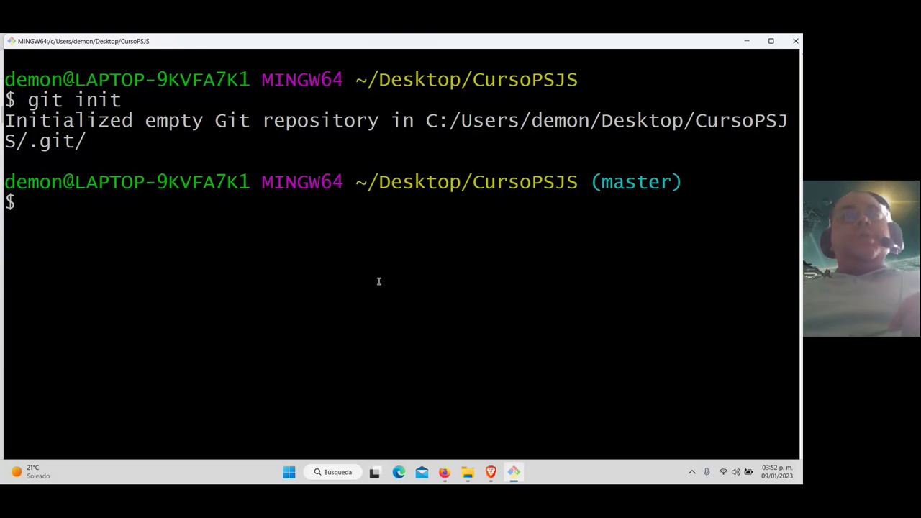
# Run git config -- global user.name with the user name, which fails with a missing-section error
pyautogui.write('git config')
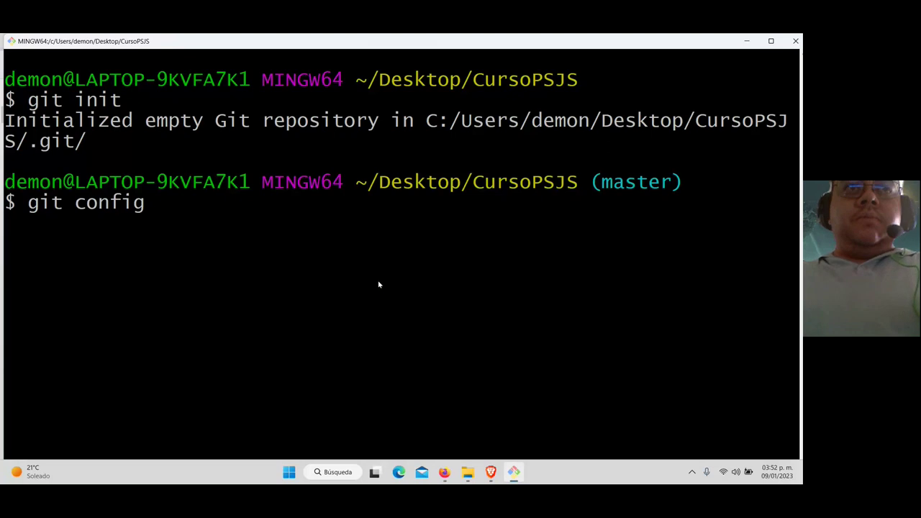
pyautogui.write('-- global')
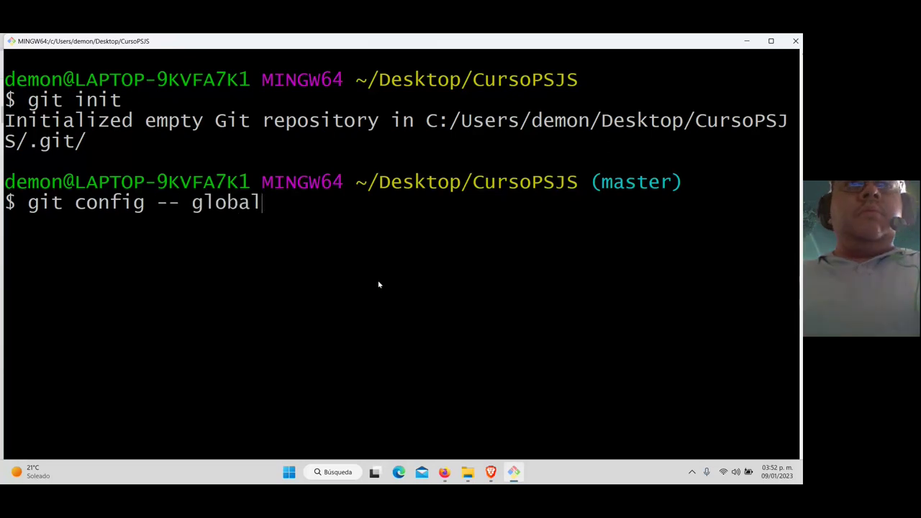
pyautogui.press('BackSpace')
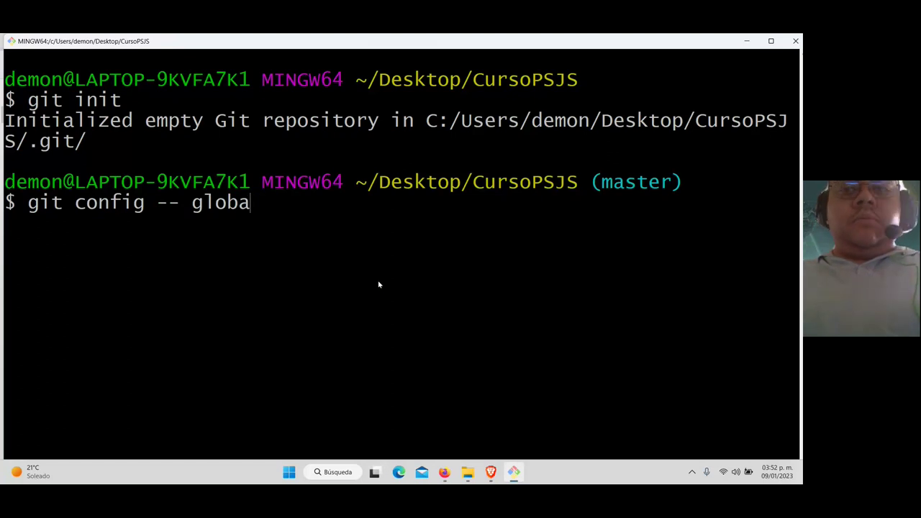
pyautogui.write('l user.na')
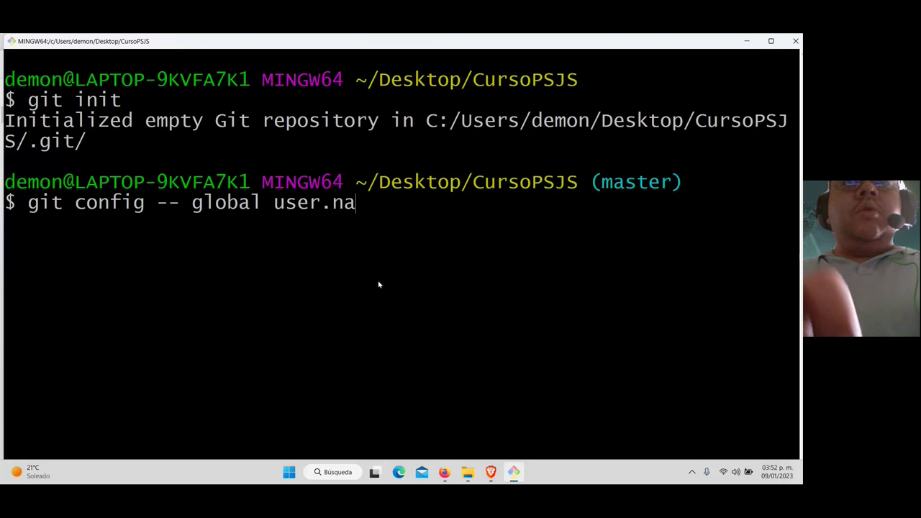
pyautogui.write('me')
pyautogui.press('BackSpace')
pyautogui.write('me ')
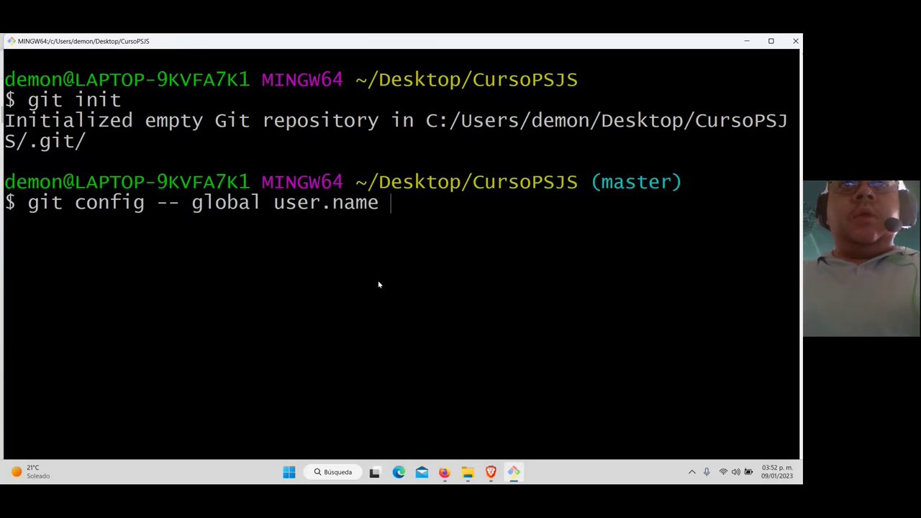
pyautogui.write('""')
pyautogui.press('Left')
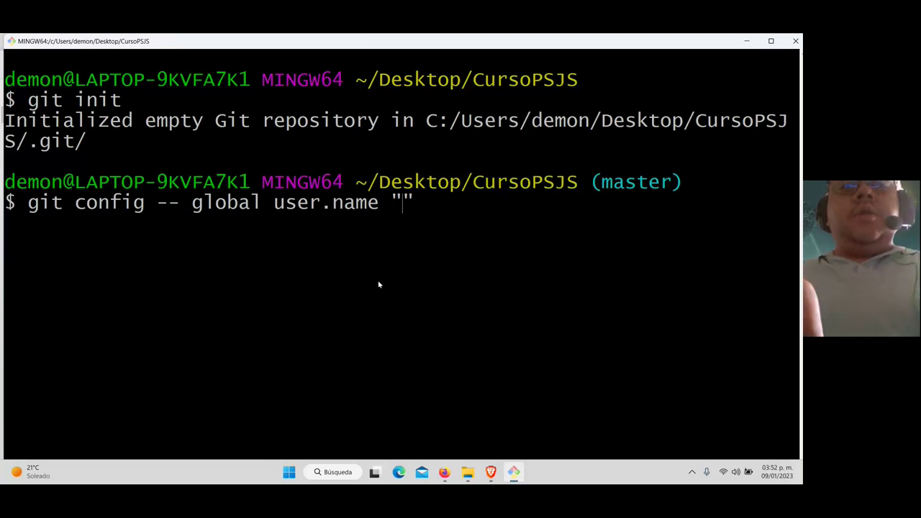
pyautogui.write('demonassit')
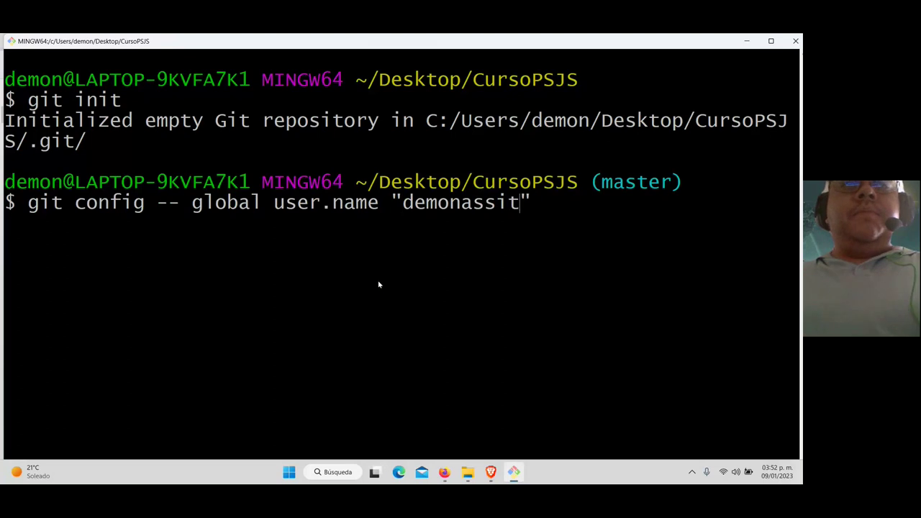
pyautogui.press('Return')
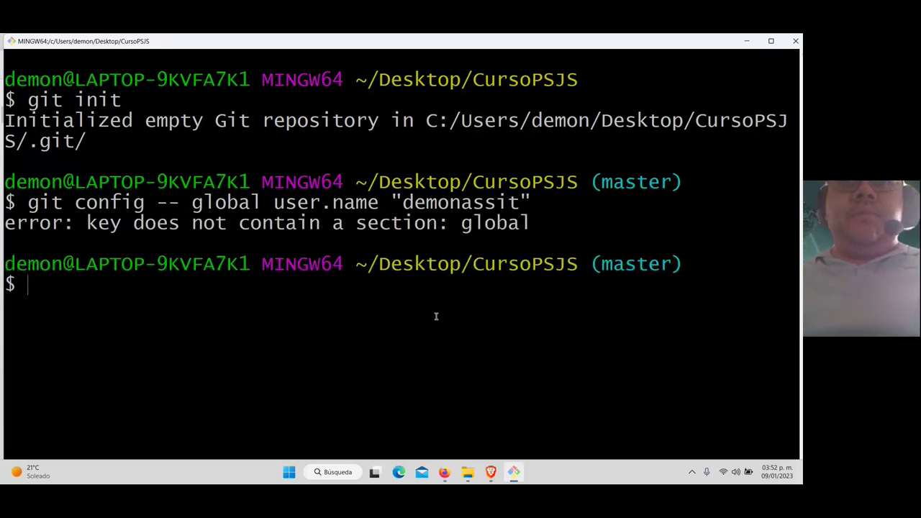
pyautogui.click(490, 471)
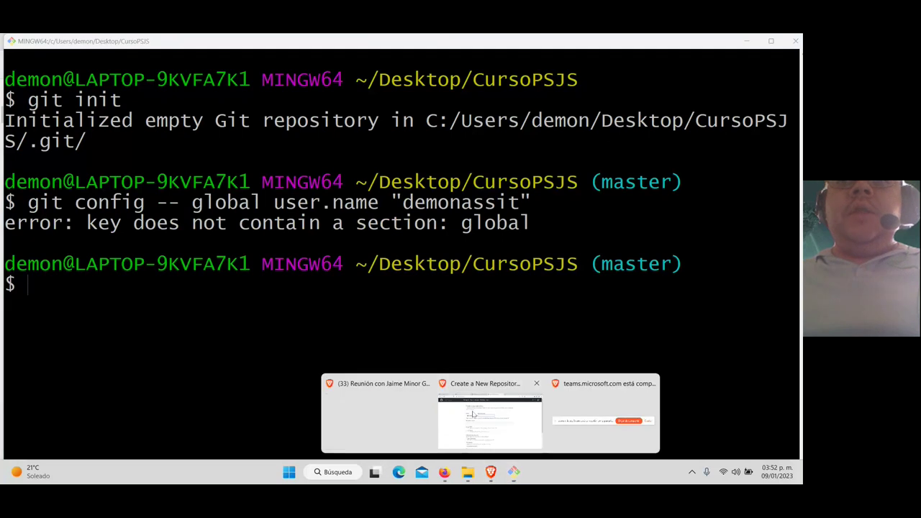
# Search Google for 'git config' and open the git-scm.com git-config documentation page
pyautogui.click(473, 416)
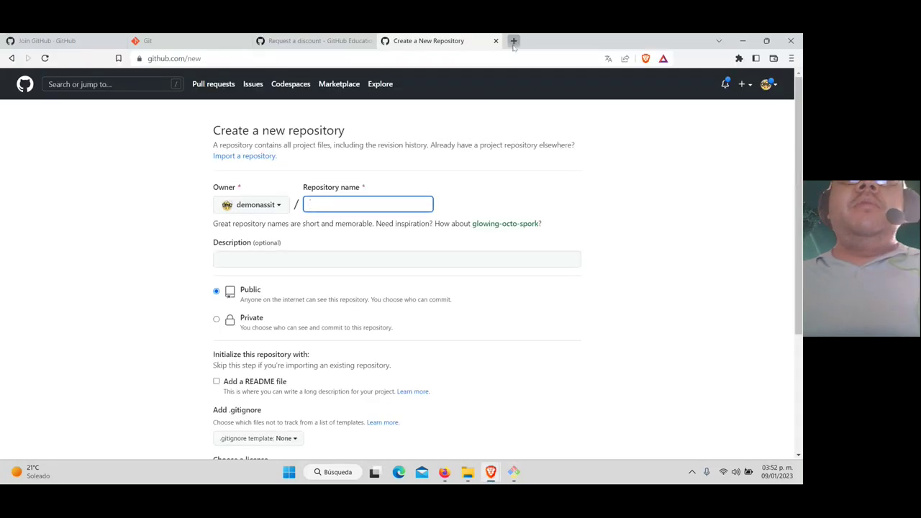
pyautogui.click(513, 41)
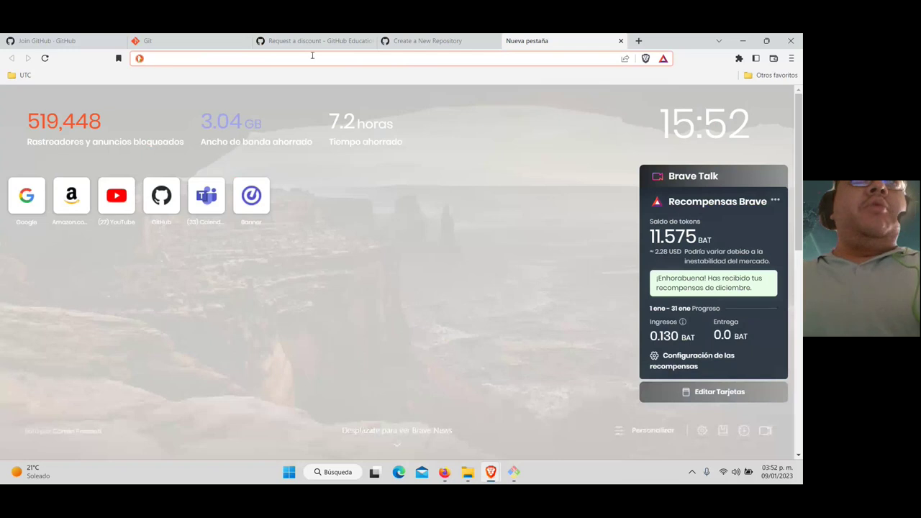
pyautogui.write('www')
pyautogui.press('Return')
pyautogui.click(313, 224)
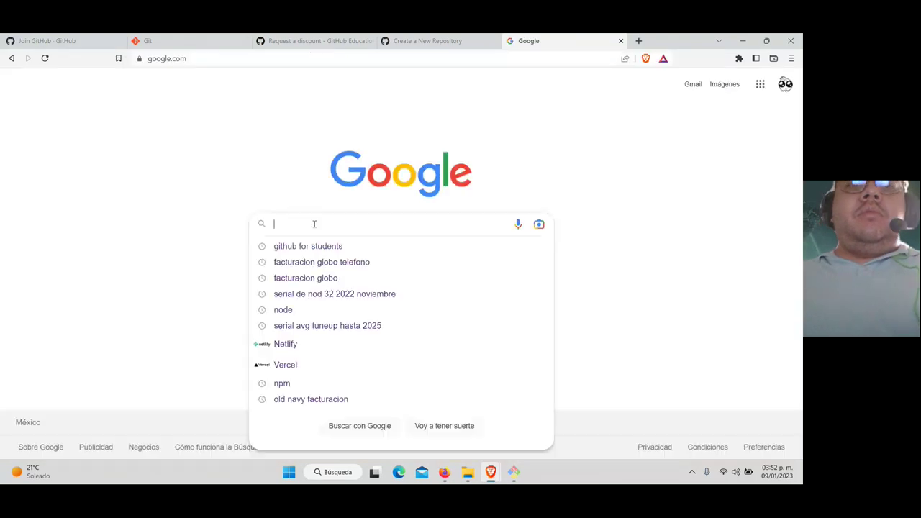
pyautogui.write('git config')
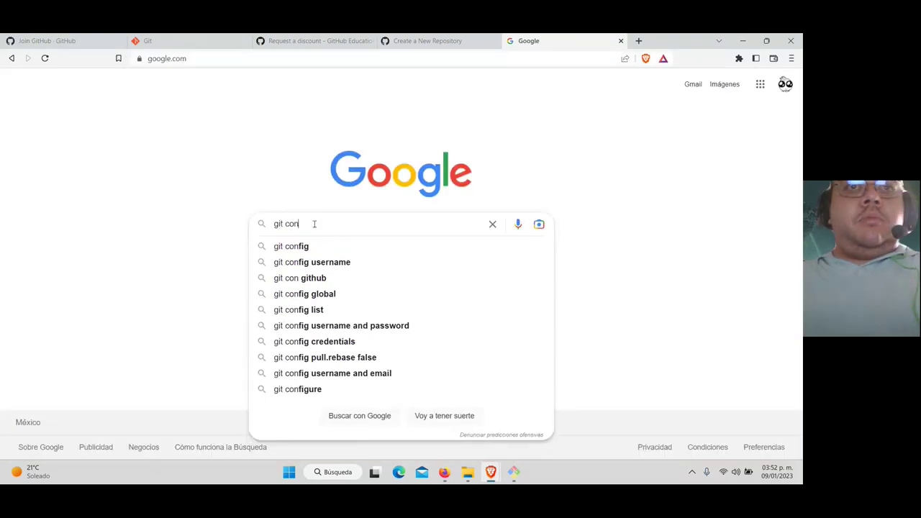
pyautogui.press('Return')
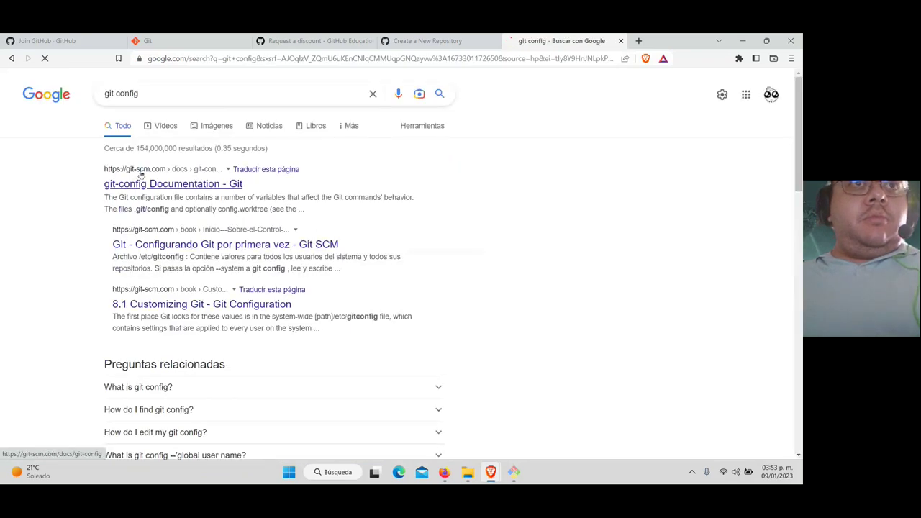
pyautogui.click(200, 187)
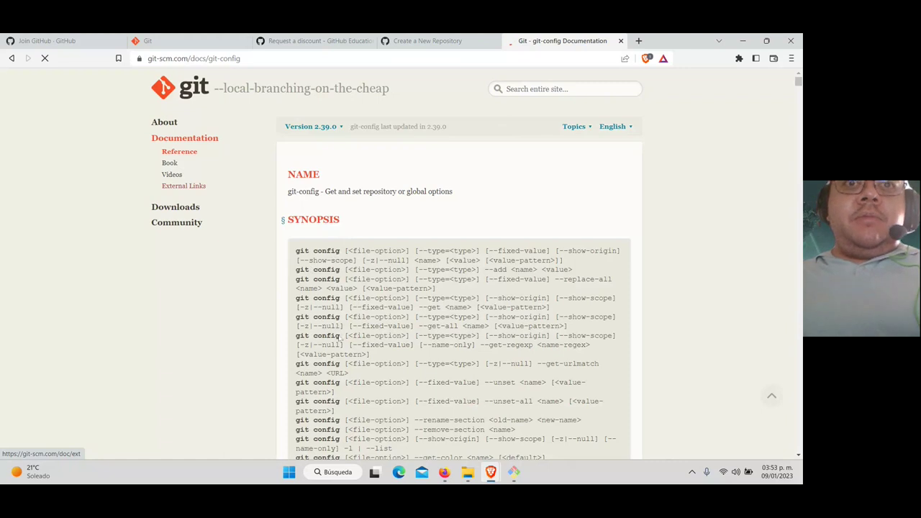
pyautogui.scroll(-10, 341, 337)
pyautogui.hotkey('alt', 'Tab')
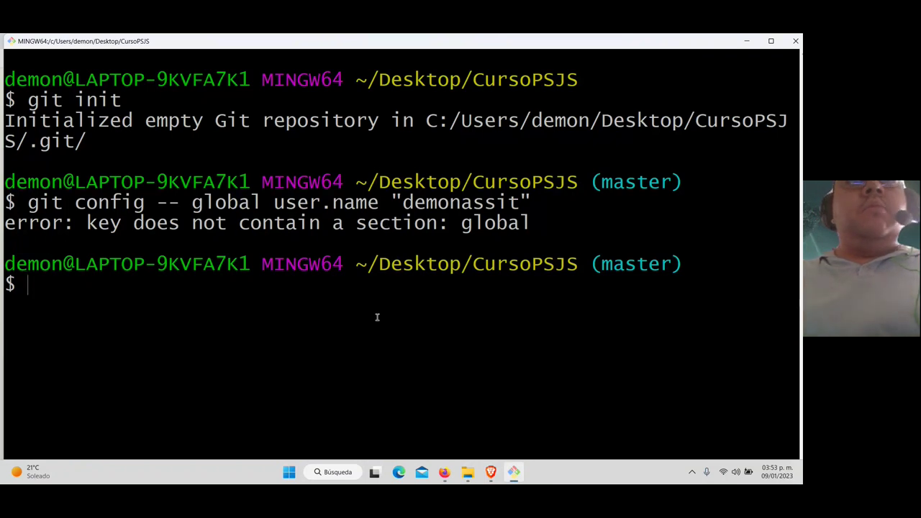
# Rerun the user name command with the stray space removed, as --global
pyautogui.hotkey('alt', 'Tab')
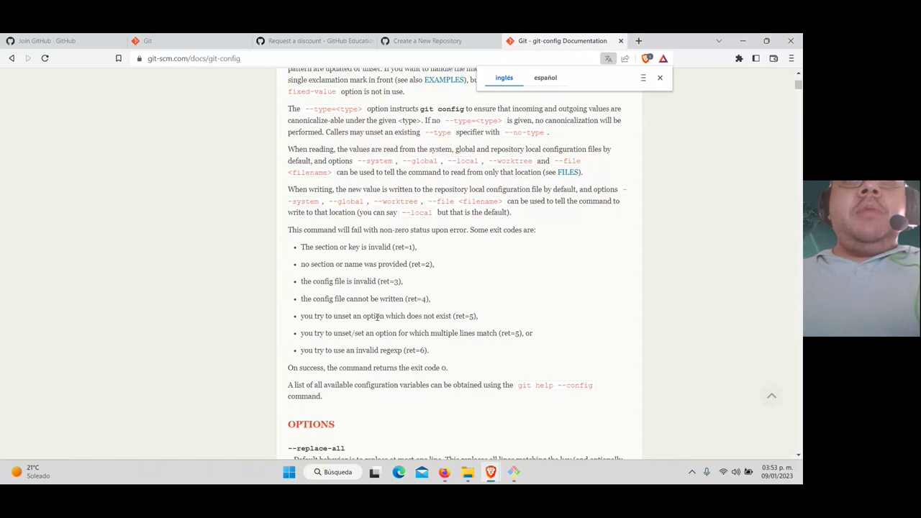
pyautogui.hotkey('alt', 'Tab')
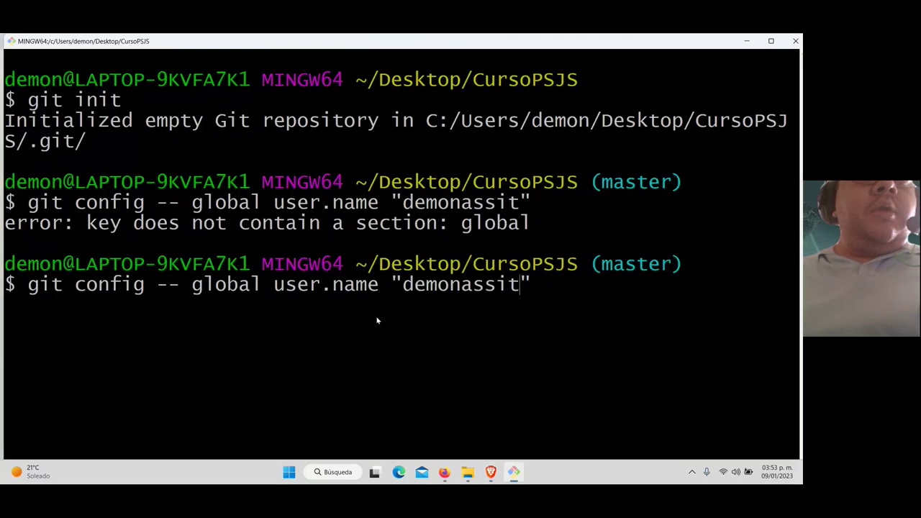
pyautogui.press('Left')
pyautogui.press('Left')
pyautogui.press('Left')
pyautogui.press('Left')
pyautogui.press('Left')
pyautogui.press('Left')
pyautogui.press('Left')
pyautogui.press('Left')
pyautogui.press('Left')
pyautogui.press('Left')
pyautogui.press('Left')
pyautogui.press('Left')
pyautogui.press('Left')
pyautogui.press('Left')
pyautogui.press('Left')
pyautogui.press('Left')
pyautogui.press('Left')
pyautogui.press('Left')
pyautogui.press('Left')
pyautogui.press('Left')
pyautogui.press('Left')
pyautogui.press('Left')
pyautogui.press('Left')
pyautogui.press('Left')
pyautogui.press('Left')
pyautogui.press('Left')
pyautogui.press('Left')
pyautogui.press('Left')
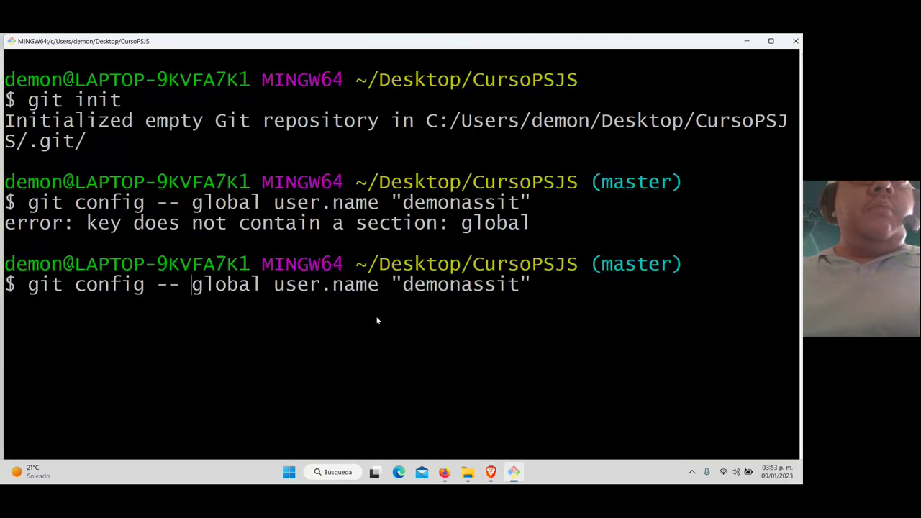
pyautogui.press('BackSpace')
pyautogui.press('Return')
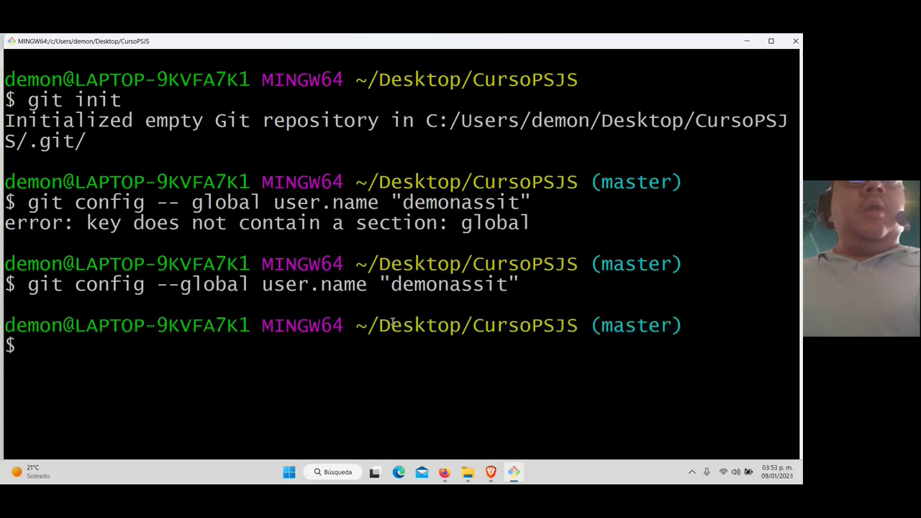
# Edit the recalled command into git config --global user.email with the e-mail address and run it
pyautogui.press('Up')
pyautogui.press('Left')
pyautogui.press('Left')
pyautogui.press('Left')
pyautogui.press('Left')
pyautogui.press('Left')
pyautogui.press('Left')
pyautogui.press('Left')
pyautogui.press('Left')
pyautogui.press('Left')
pyautogui.press('Left')
pyautogui.press('Left')
pyautogui.press('Left')
pyautogui.press('Left')
pyautogui.press('Left')
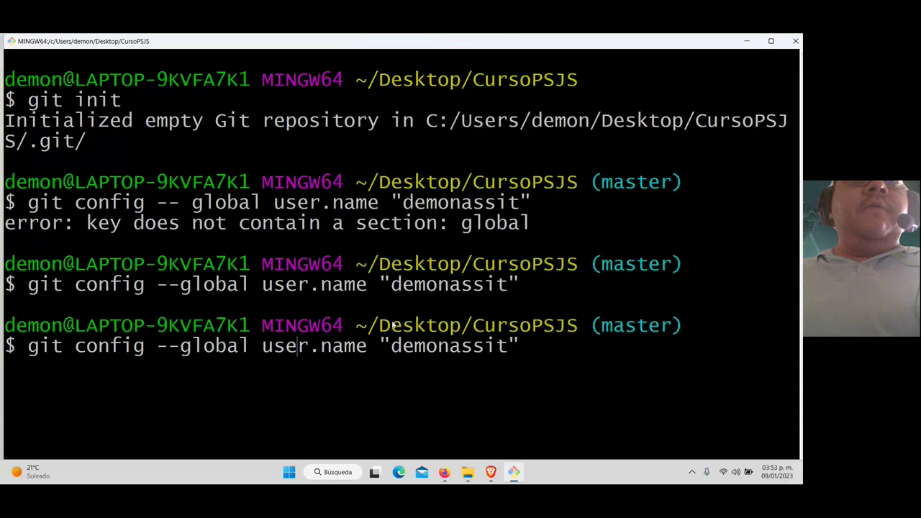
pyautogui.press('Right')
pyautogui.press('Right')
pyautogui.press('Right')
pyautogui.press('Right')
pyautogui.press('Right')
pyautogui.press('Right')
pyautogui.press('BackSpace')
pyautogui.press('BackSpace')
pyautogui.press('BackSpace')
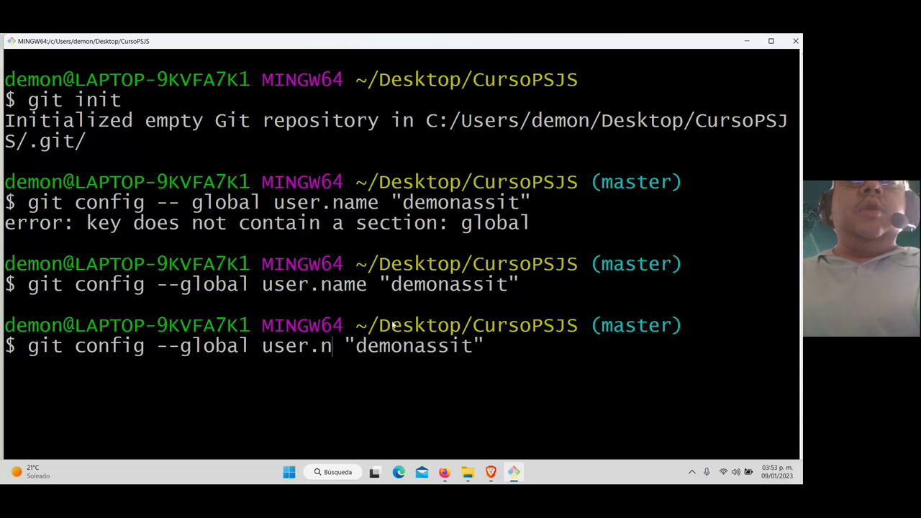
pyautogui.press('BackSpace')
pyautogui.write('email')
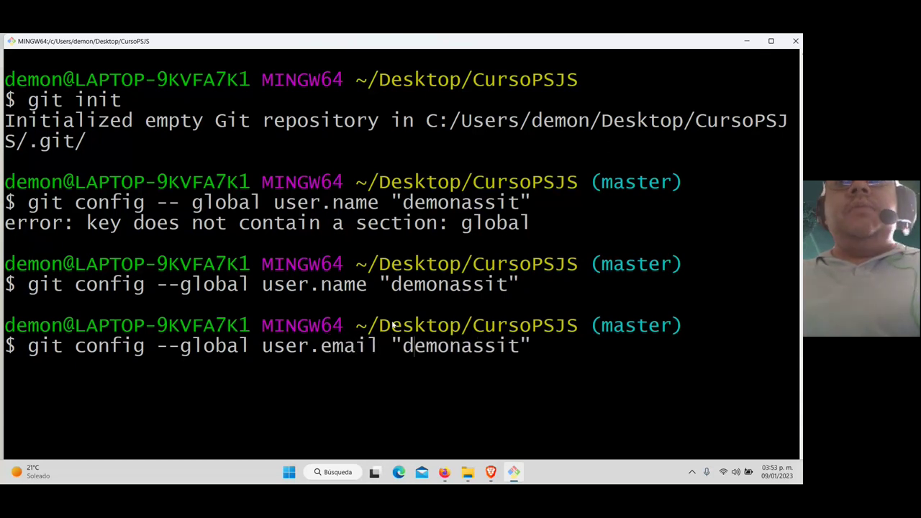
pyautogui.press('Right')
pyautogui.press('Right')
pyautogui.press('Right')
pyautogui.press('Right')
pyautogui.press('Right')
pyautogui.press('Right')
pyautogui.press('Right')
pyautogui.press('Right')
pyautogui.press('Right')
pyautogui.press('BackSpace')
pyautogui.press('BackSpace')
pyautogui.press('BackSpace')
pyautogui.press('BackSpace')
pyautogui.press('BackSpace')
pyautogui.press('BackSpace')
pyautogui.press('BackSpace')
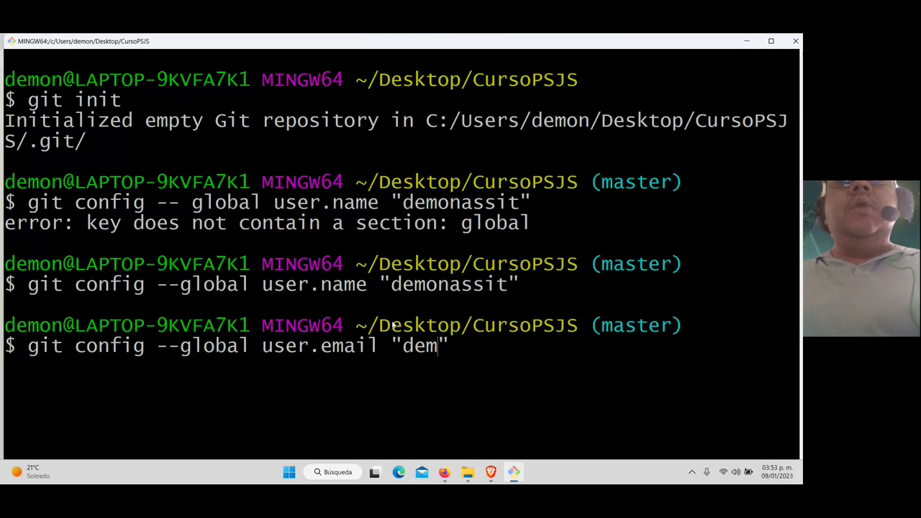
pyautogui.press('BackSpace')
pyautogui.press('BackSpace')
pyautogui.press('BackSpace')
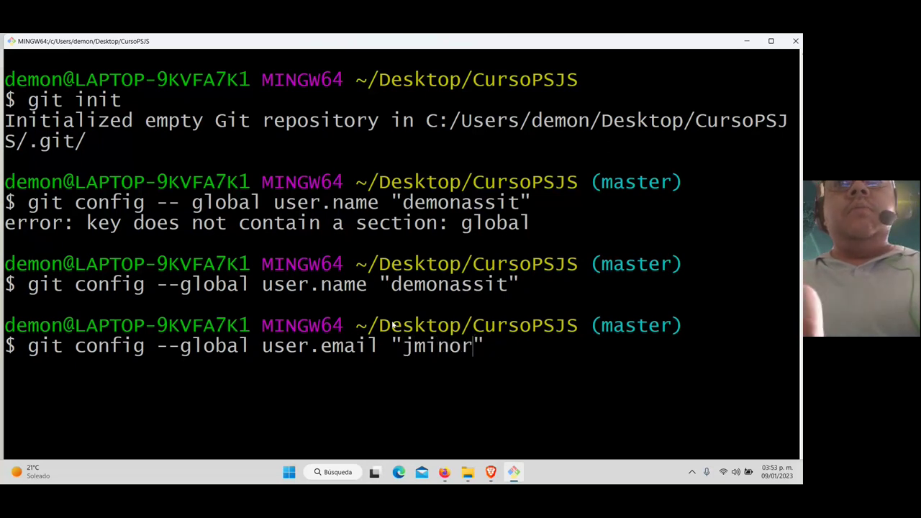
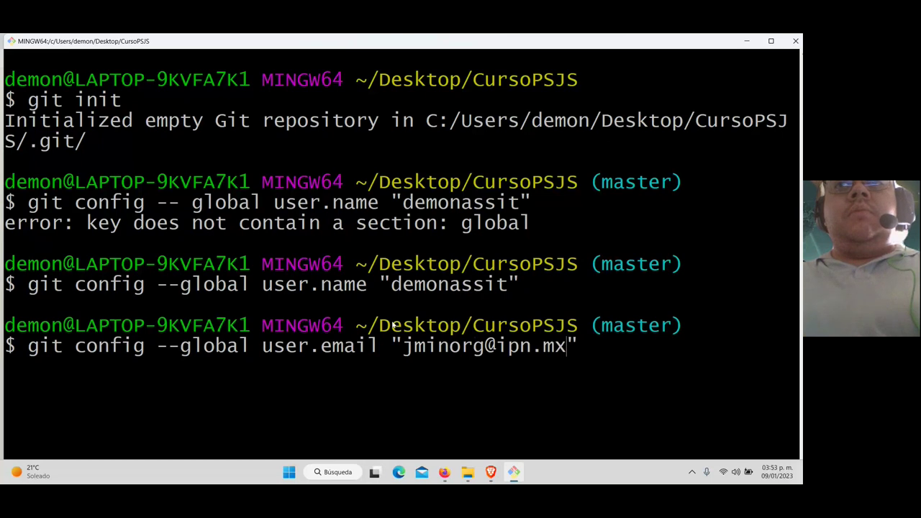
pyautogui.press('Return')
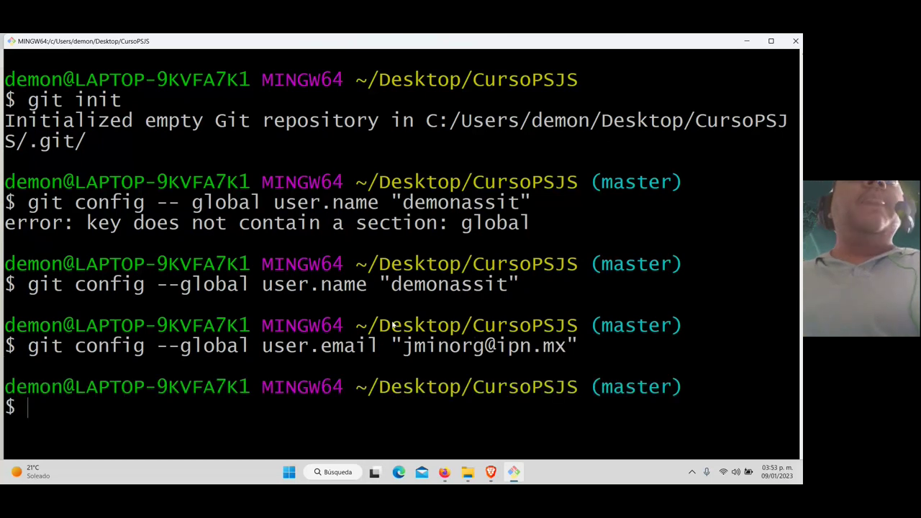
pyautogui.moveTo(580, 350); pyautogui.dragTo(9, 265)
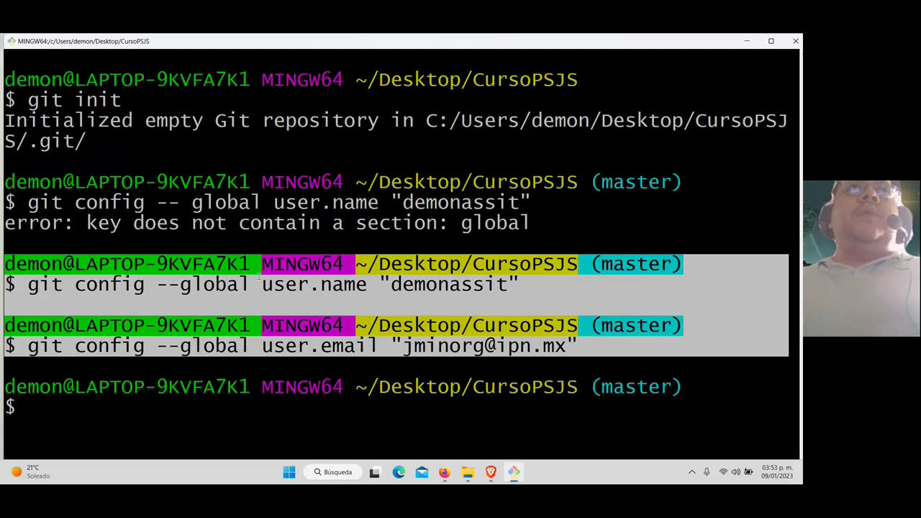
pyautogui.click(397, 312)
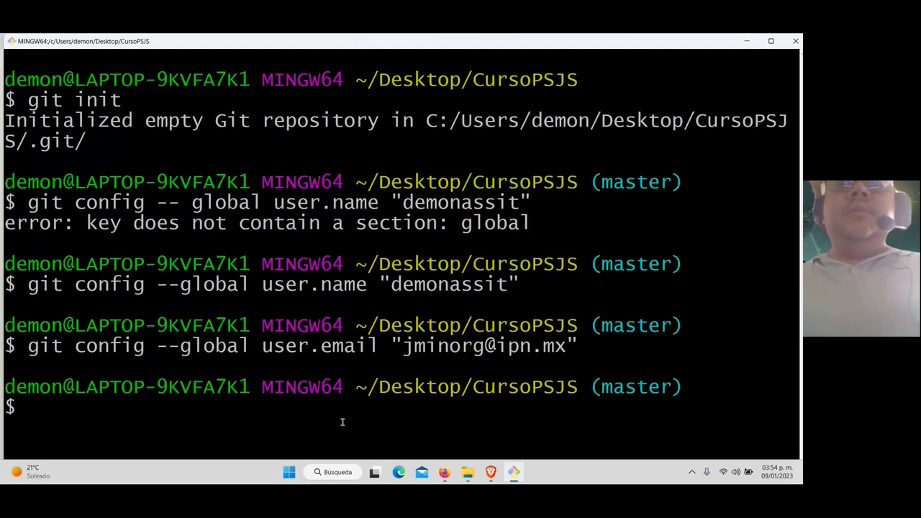
# Create a new text document named Prueba.txt in the CursoPSJS folder
pyautogui.click(467, 471)
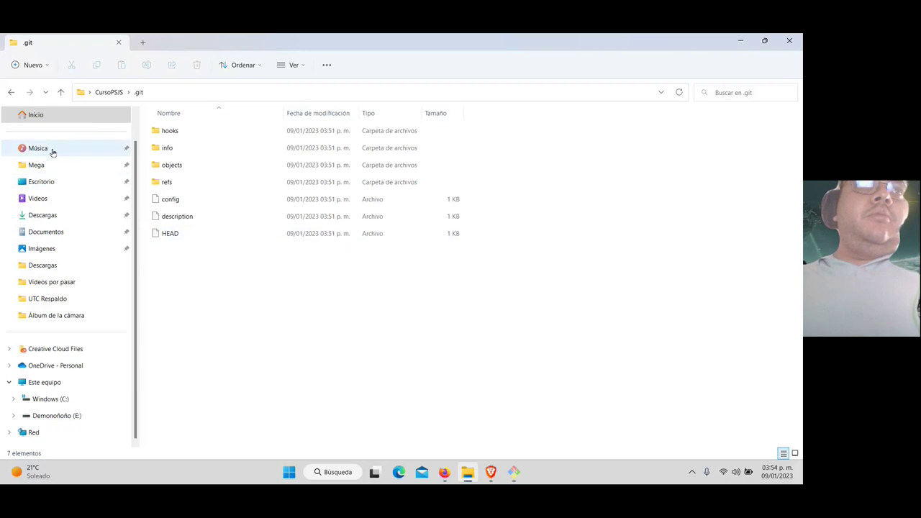
pyautogui.click(11, 92)
pyautogui.click(205, 231)
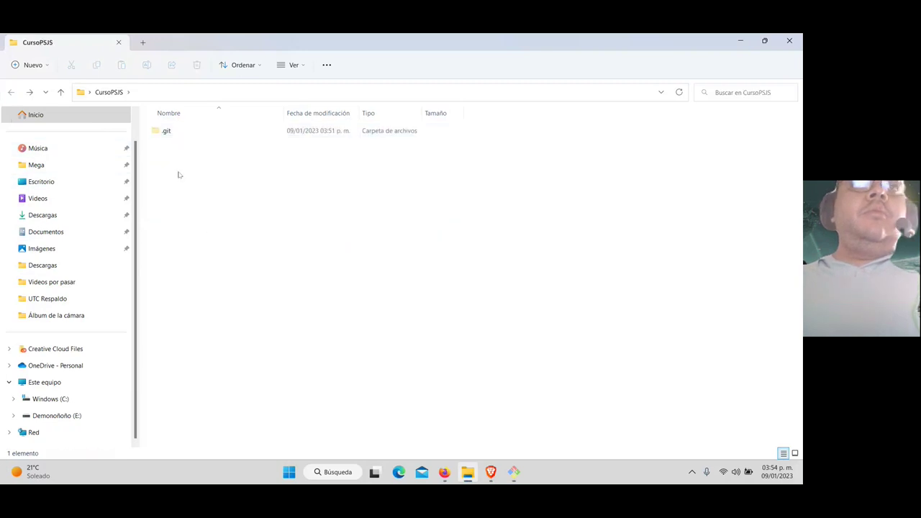
pyautogui.rightClick(187, 199)
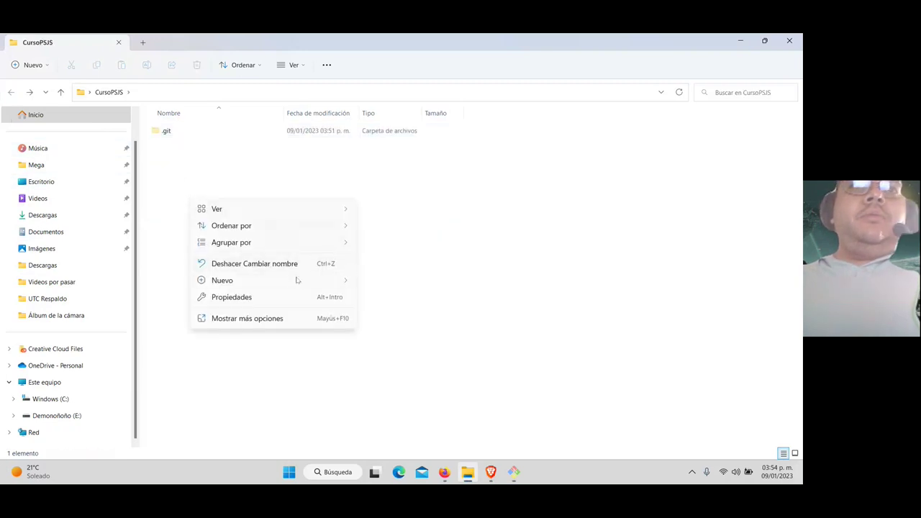
pyautogui.moveTo(297, 280)
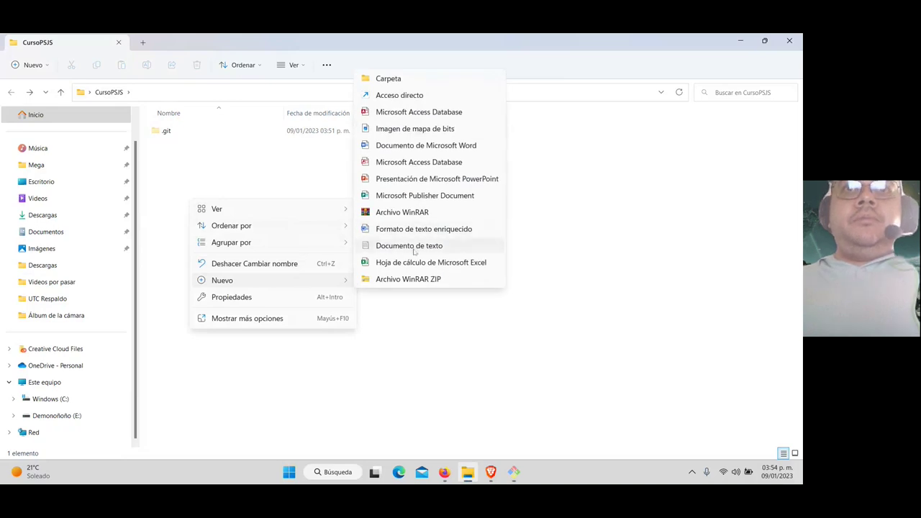
pyautogui.click(415, 246)
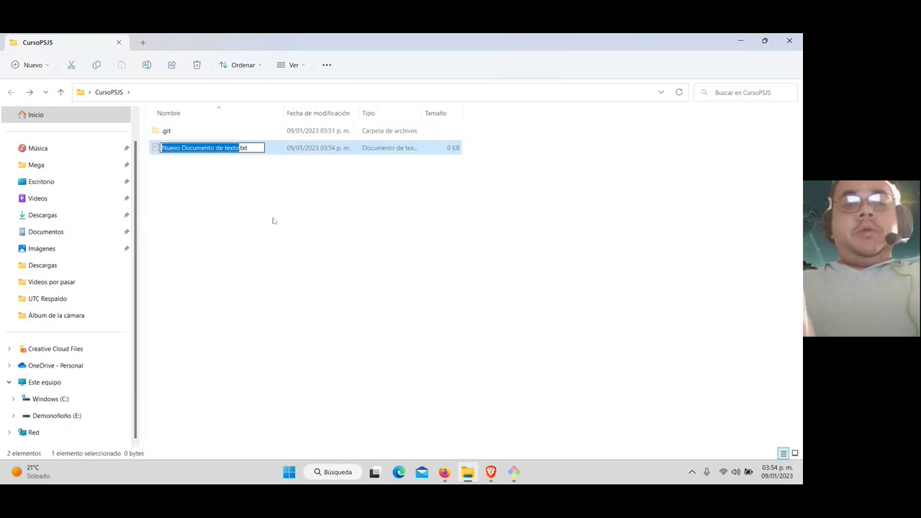
pyautogui.write('Prueba')
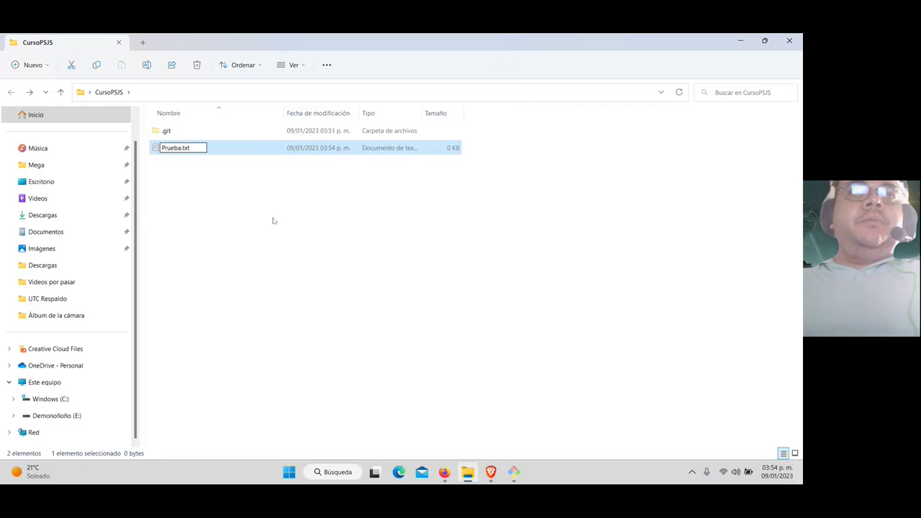
pyautogui.press('Return')
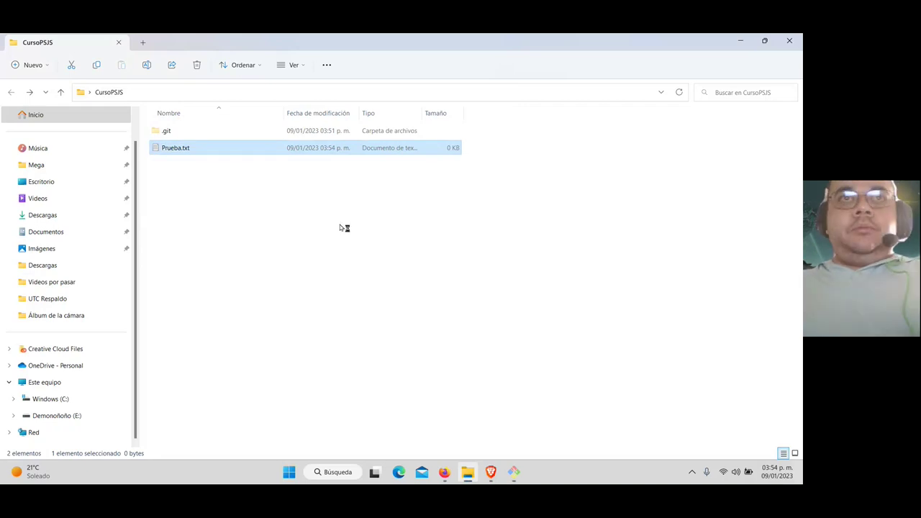
# Write 'Esto es una prueba' in Prueba.txt, save it and close Notepad
pyautogui.write('Es')
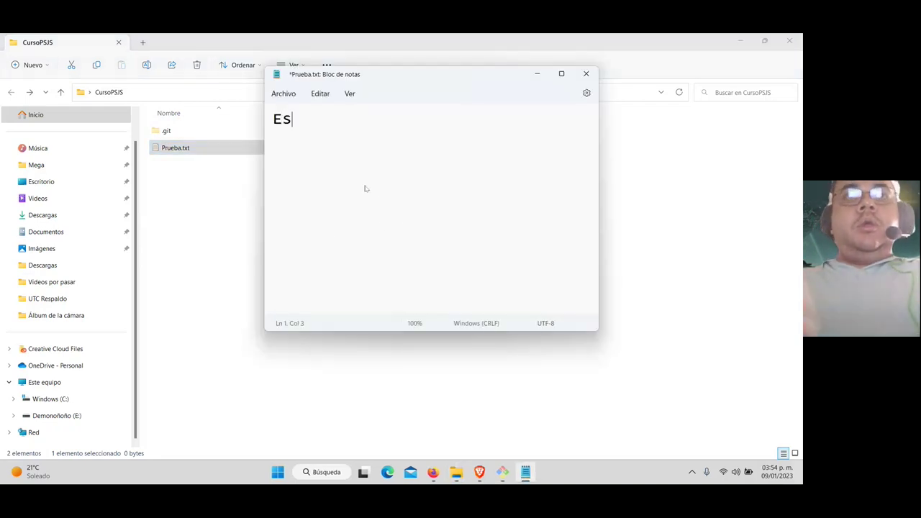
pyautogui.write('to es una prueba')
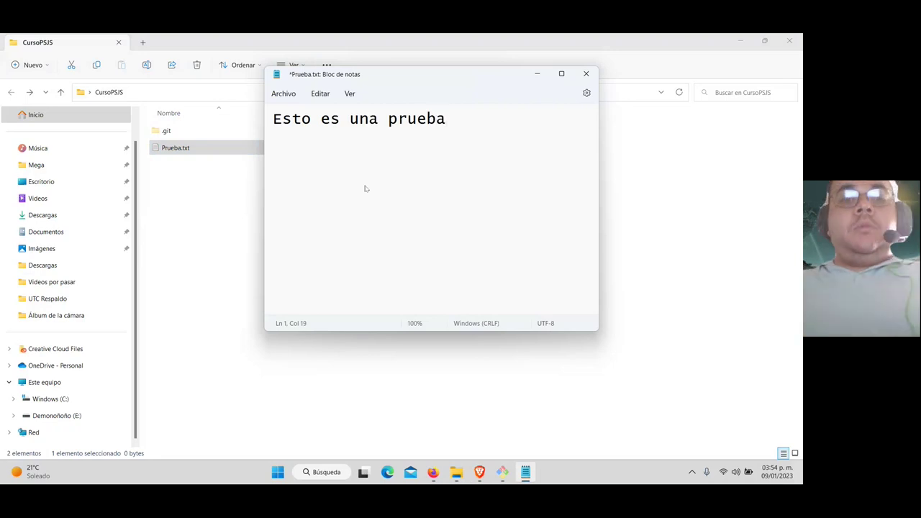
pyautogui.hotkey('ctrl', 's')
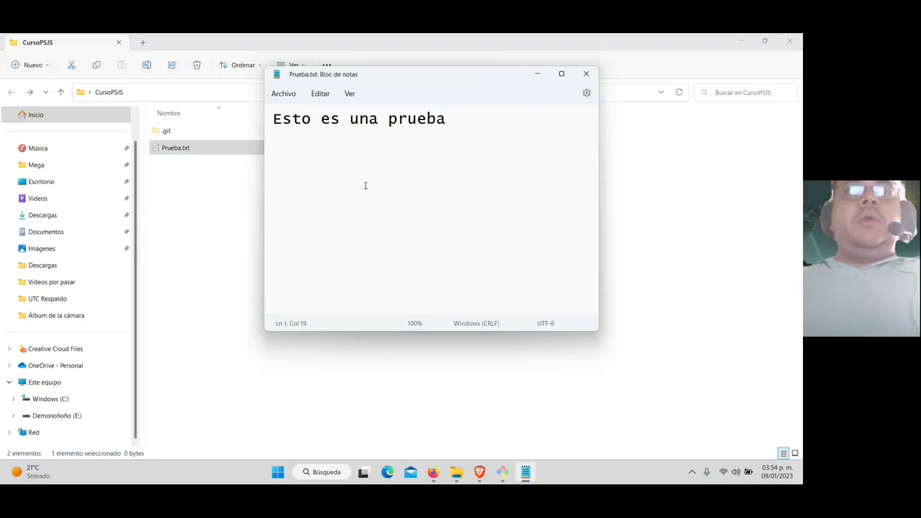
pyautogui.click(589, 75)
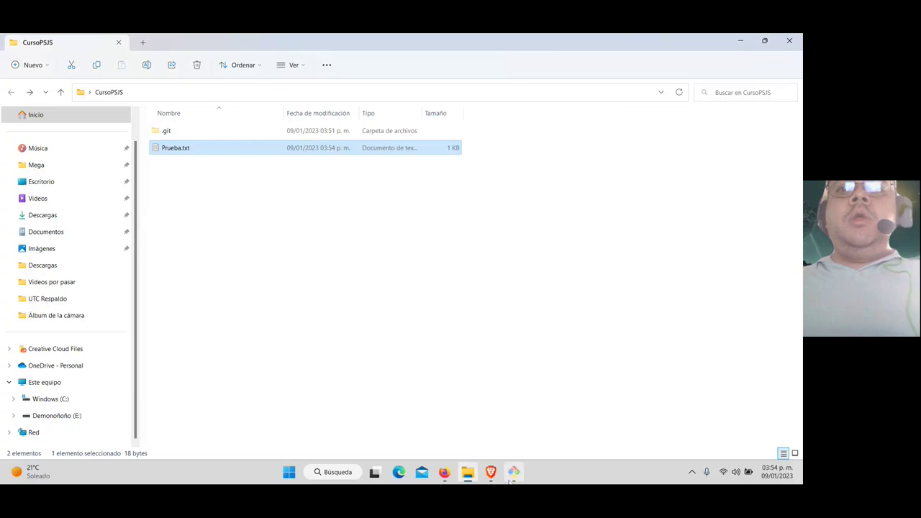
# Stage all files in the CursoPSJS folder with git add
pyautogui.click(514, 472)
pyautogui.write('git add .')
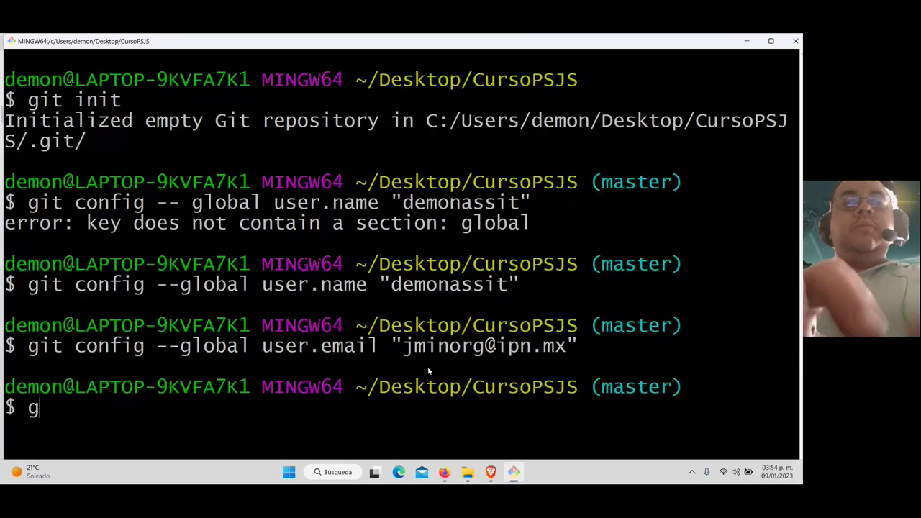
pyautogui.press('Return')
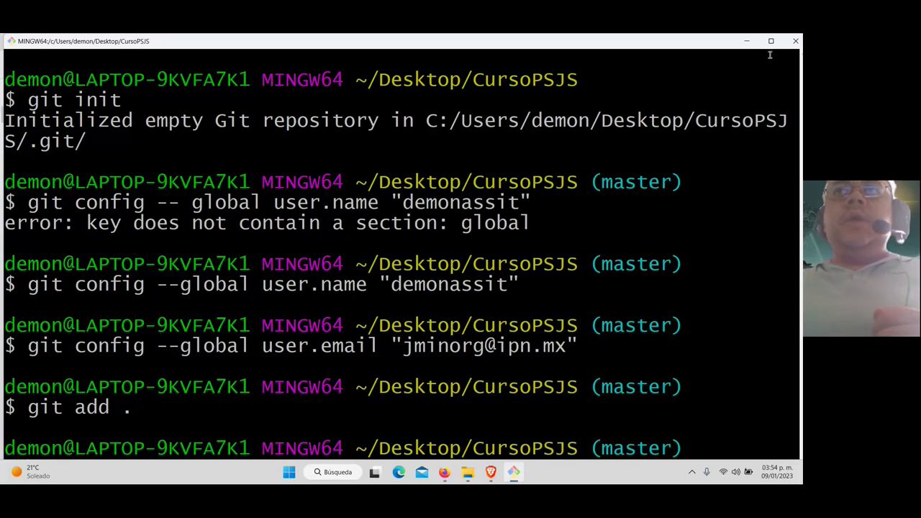
# Maximize the terminal and run git status, confirming Prueba.txt is a new file with no commits yet
pyautogui.click(770, 42)
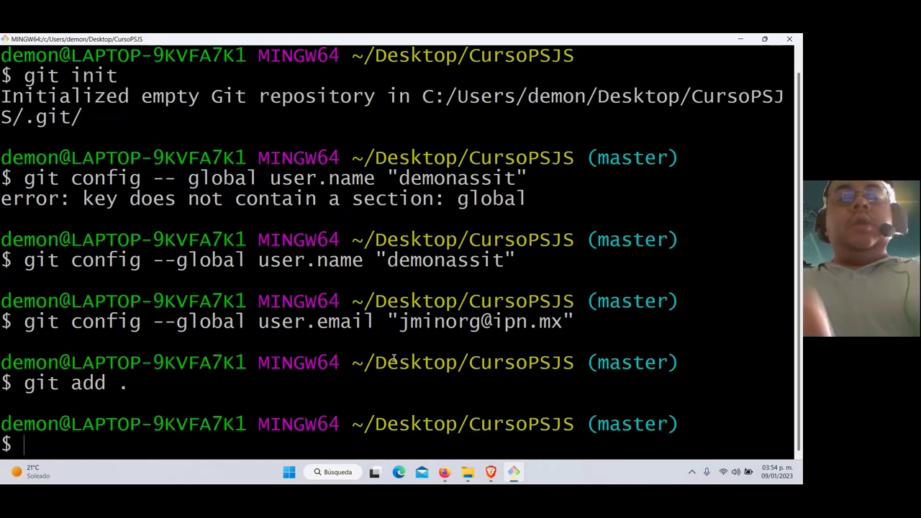
pyautogui.write('git sta')
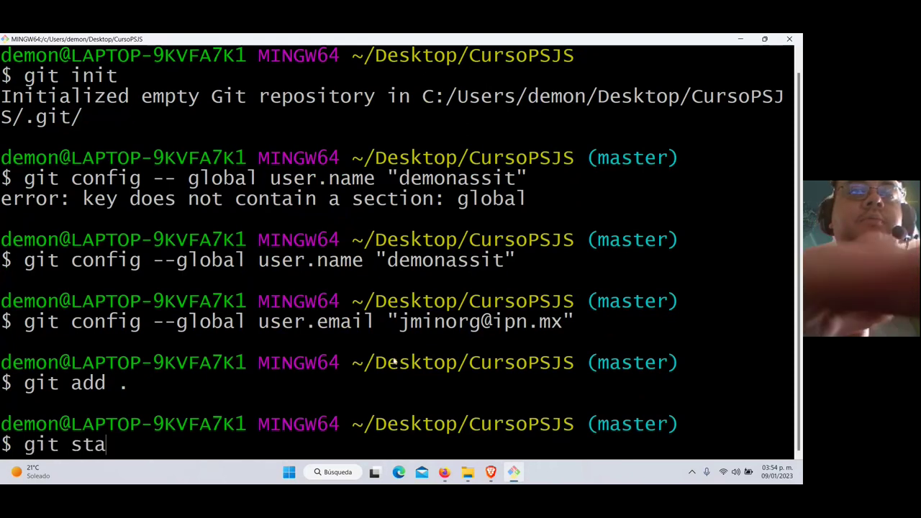
pyautogui.write('tus')
pyautogui.press('Return')
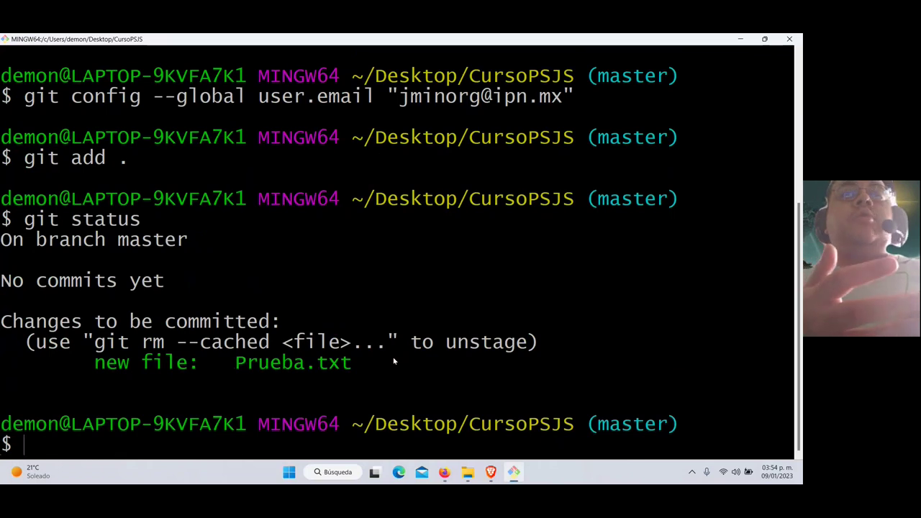
pyautogui.moveTo(226, 365); pyautogui.dragTo(354, 367)
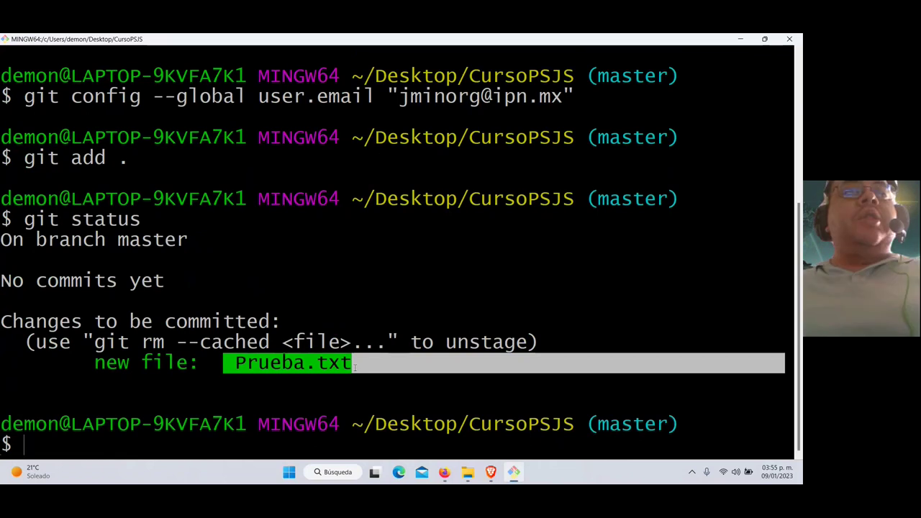
pyautogui.click(177, 358)
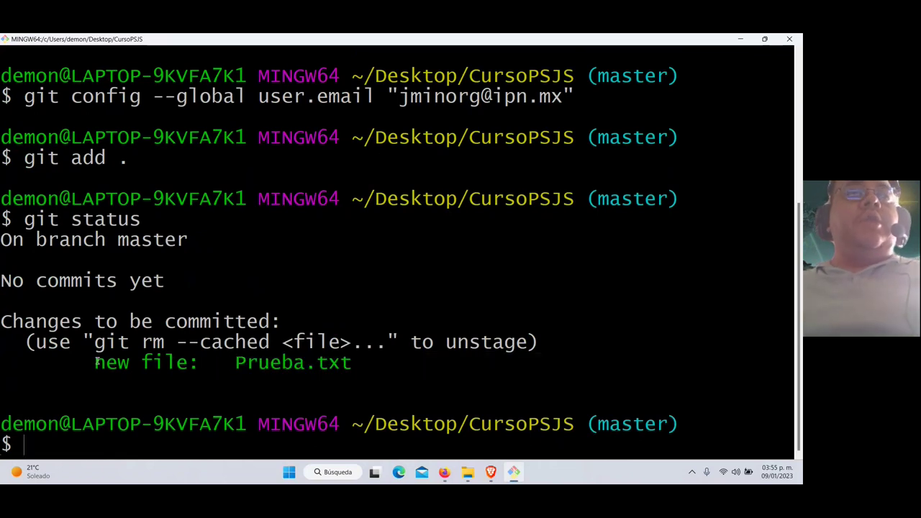
pyautogui.moveTo(29, 282); pyautogui.dragTo(172, 283)
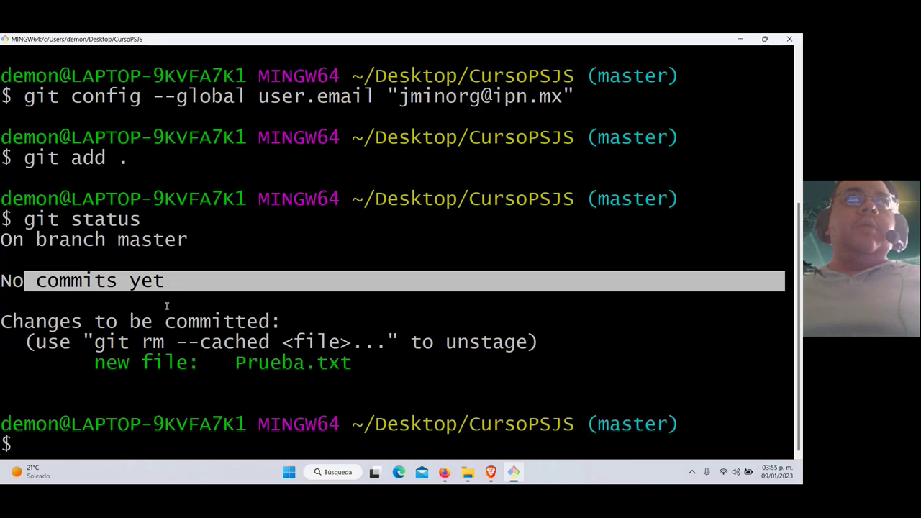
pyautogui.click(249, 441)
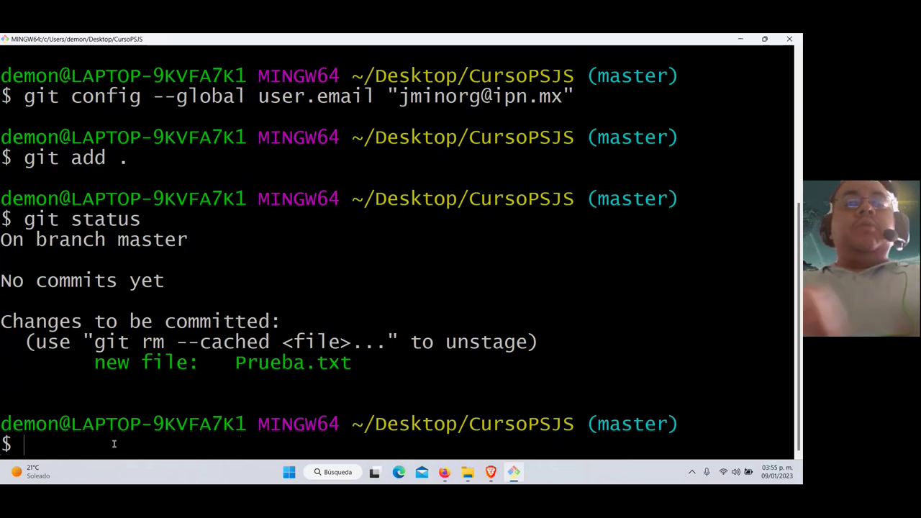
# Commit Prueba.txt with message 'Esto es una prueba', creating root commit 2d95d0d on master
pyautogui.write('git')
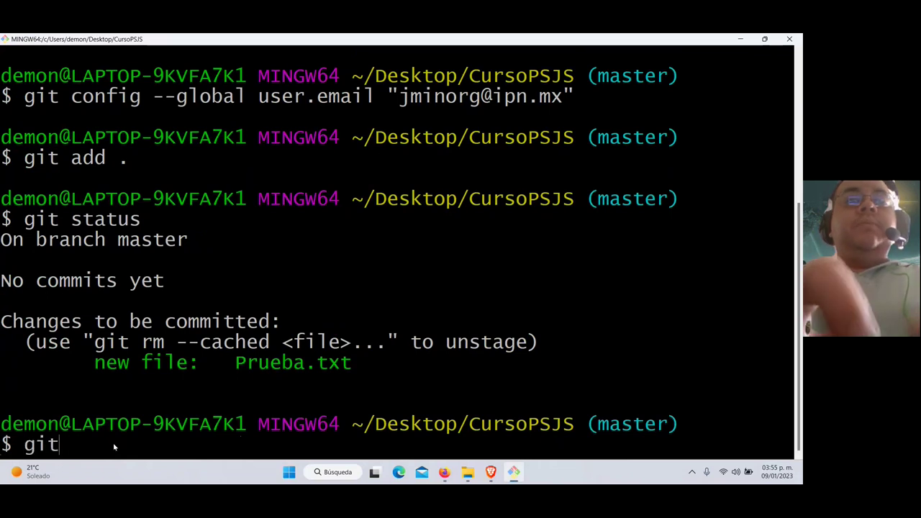
pyautogui.write(' commit -m ""')
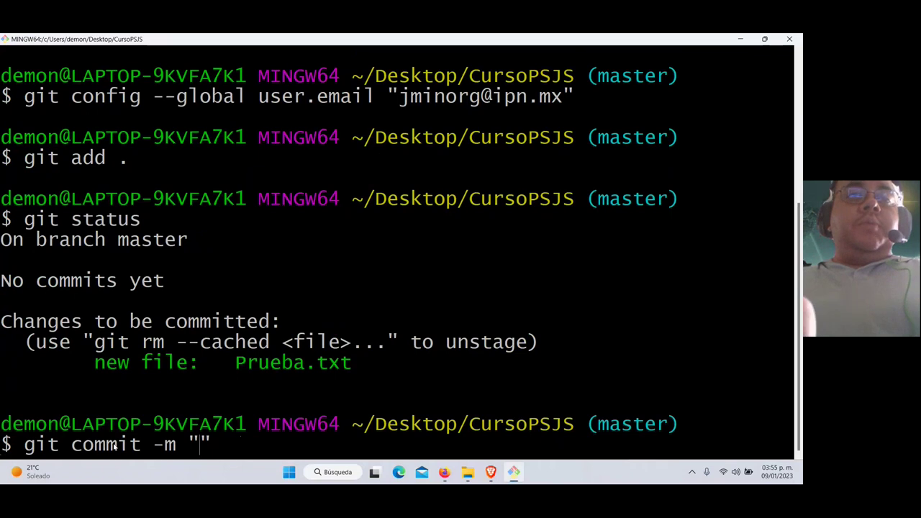
pyautogui.write('Esto es una prue')
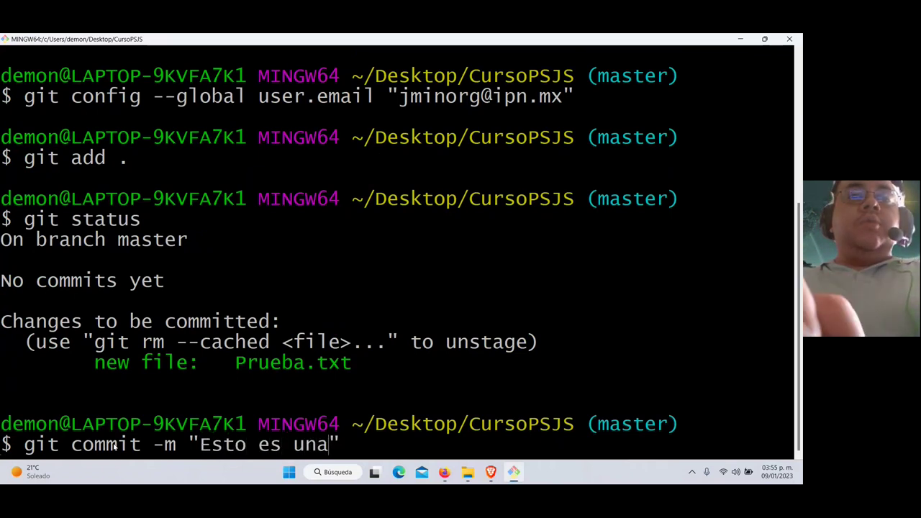
pyautogui.write('ba')
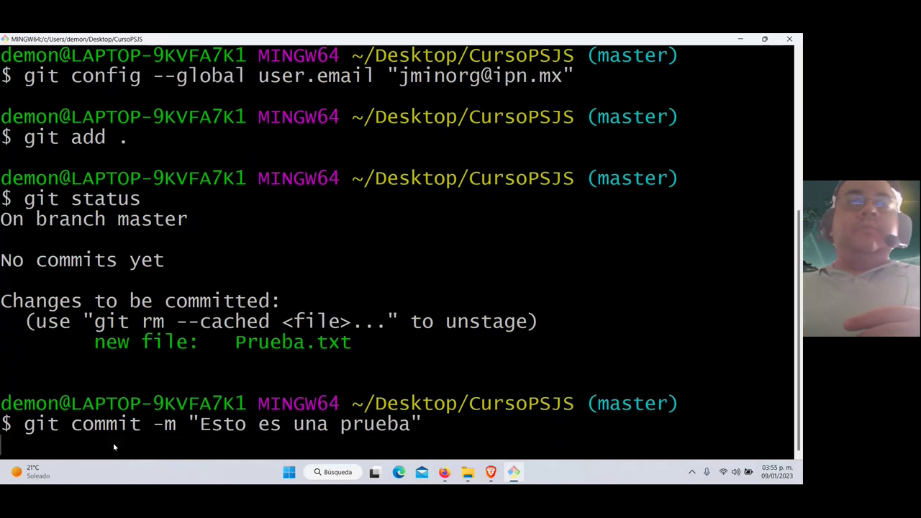
pyautogui.press('Return')
pyautogui.moveTo(13, 359); pyautogui.dragTo(130, 384)
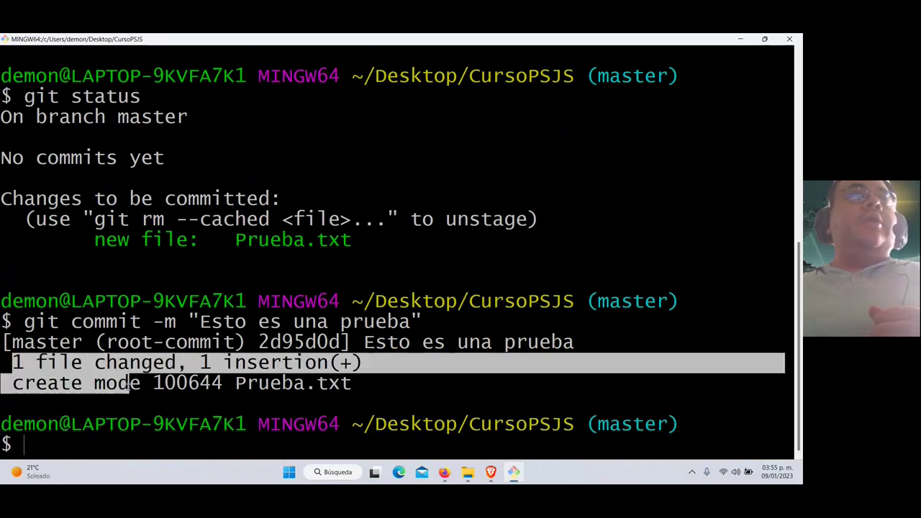
pyautogui.click(289, 385)
pyautogui.moveTo(350, 384); pyautogui.dragTo(238, 384)
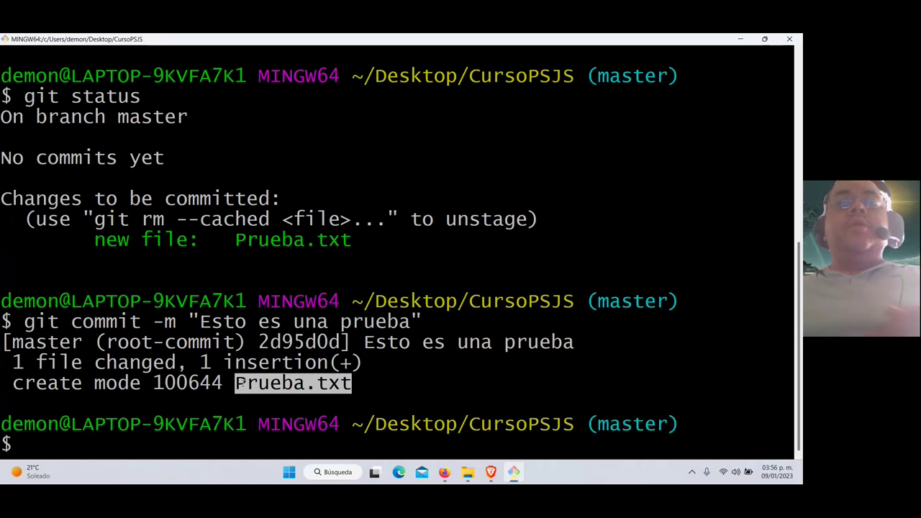
# Bring the browser's new-repository page into view, moving the CursoPSJS folder window aside
pyautogui.moveTo(494, 476)
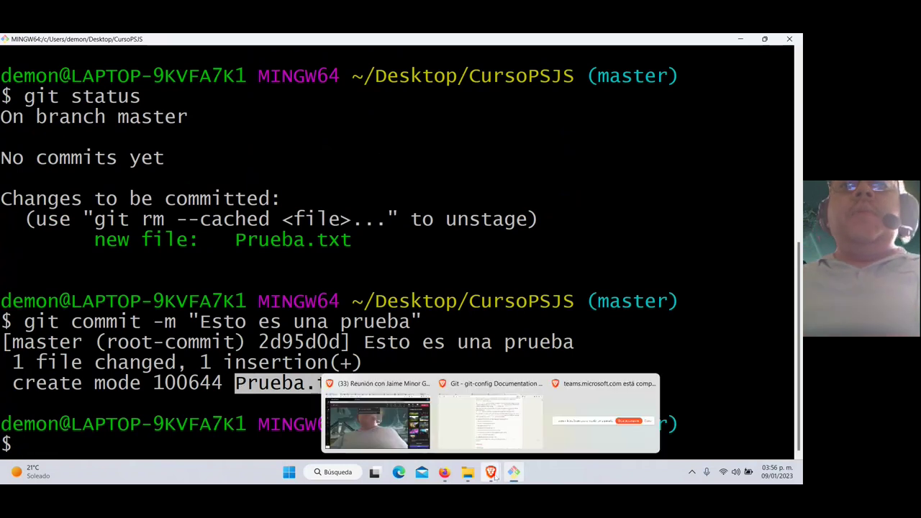
pyautogui.click(493, 417)
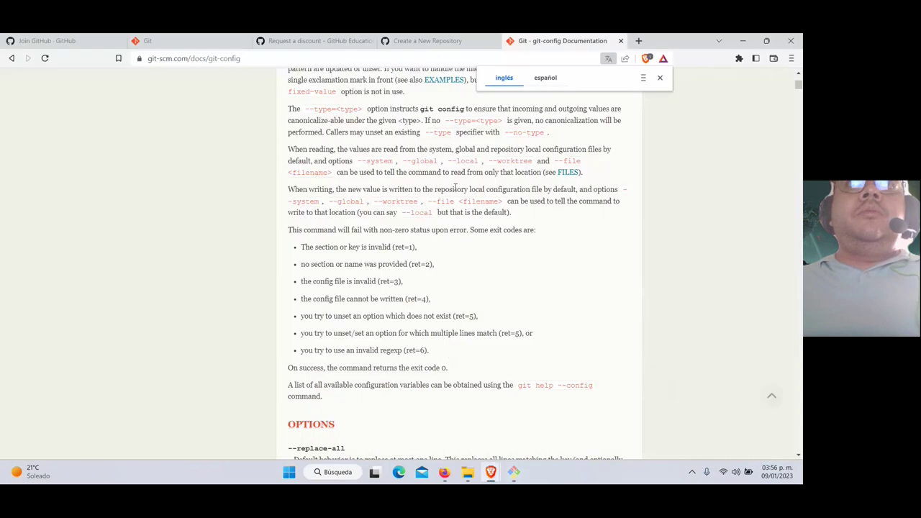
pyautogui.click(446, 41)
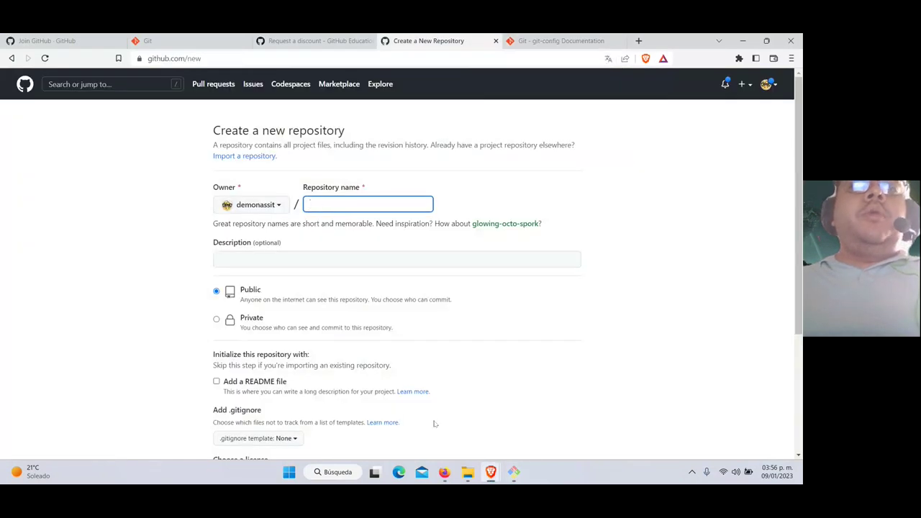
pyautogui.moveTo(468, 471)
pyautogui.click(464, 414)
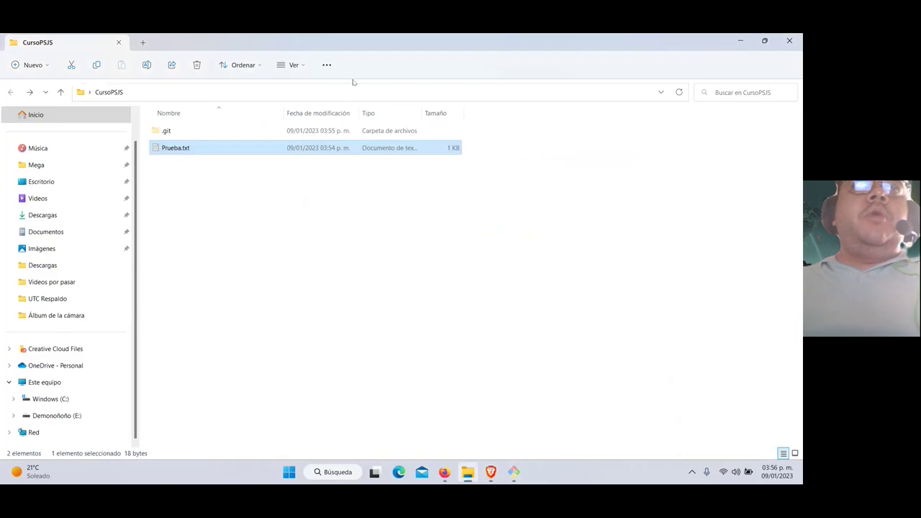
pyautogui.moveTo(353, 42); pyautogui.dragTo(291, 216)
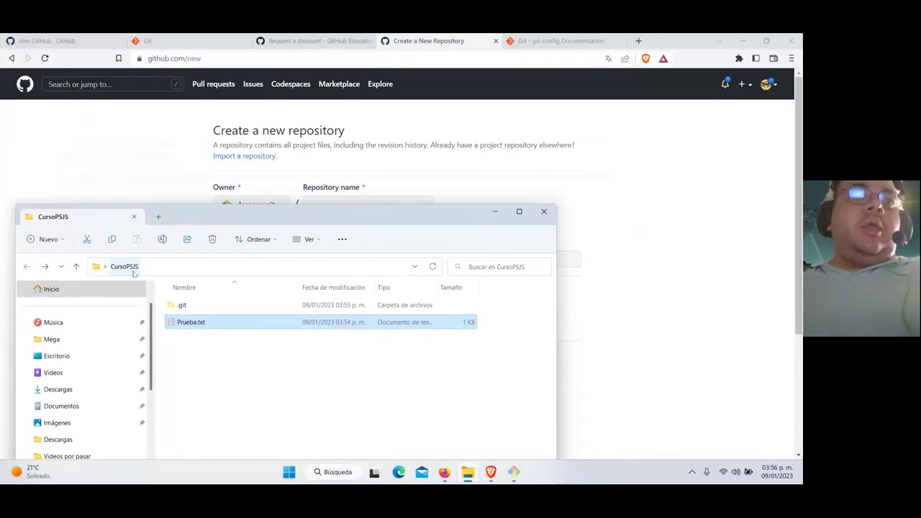
# Name the repository CursoPSJS and create it without README, .gitignore or license
pyautogui.click(340, 205)
pyautogui.write('Cur')
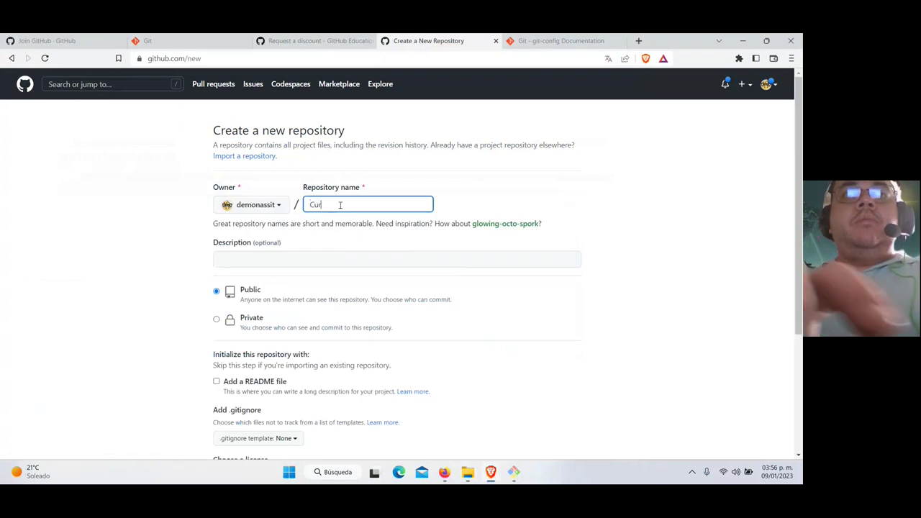
pyautogui.write('soPSJS')
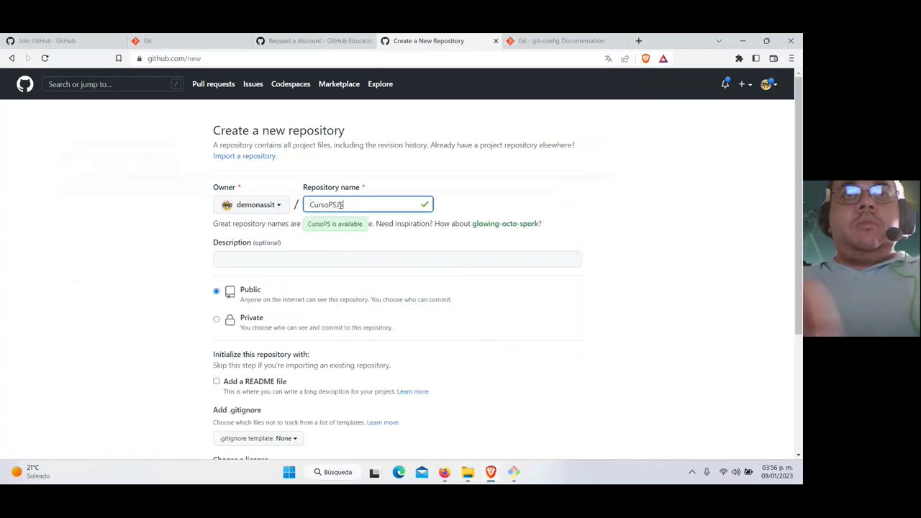
pyautogui.click(147, 262)
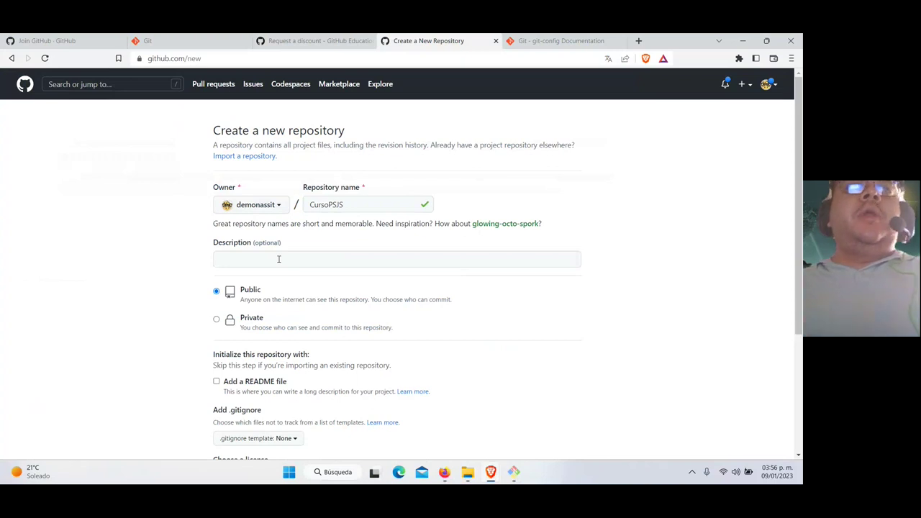
pyautogui.scroll(-1, 190, 311)
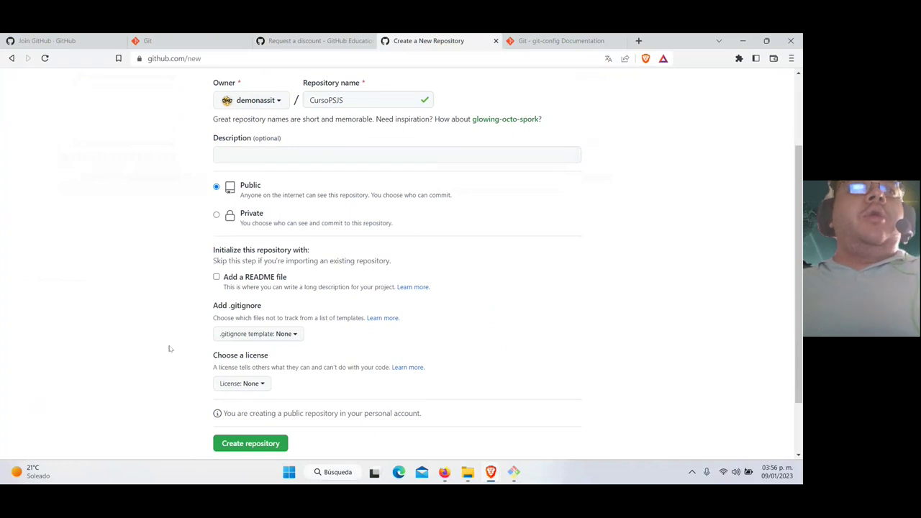
pyautogui.scroll(-1, 171, 344)
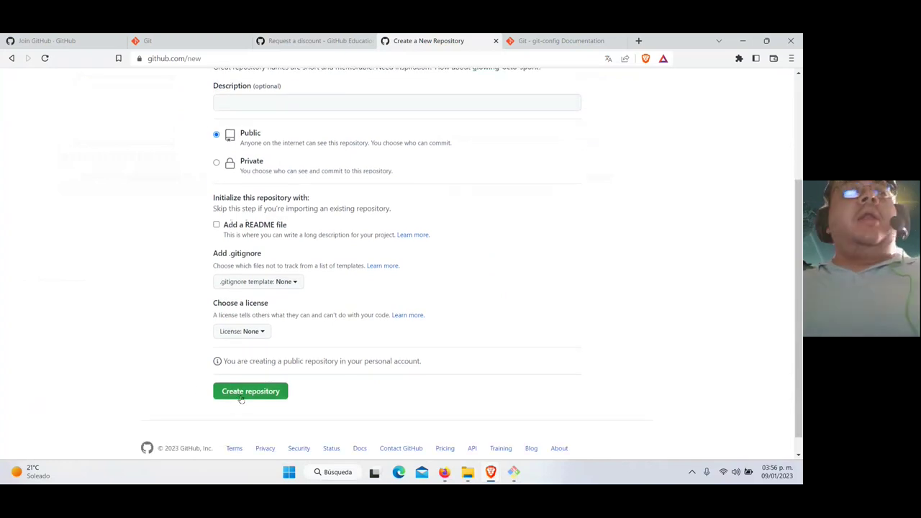
pyautogui.click(252, 394)
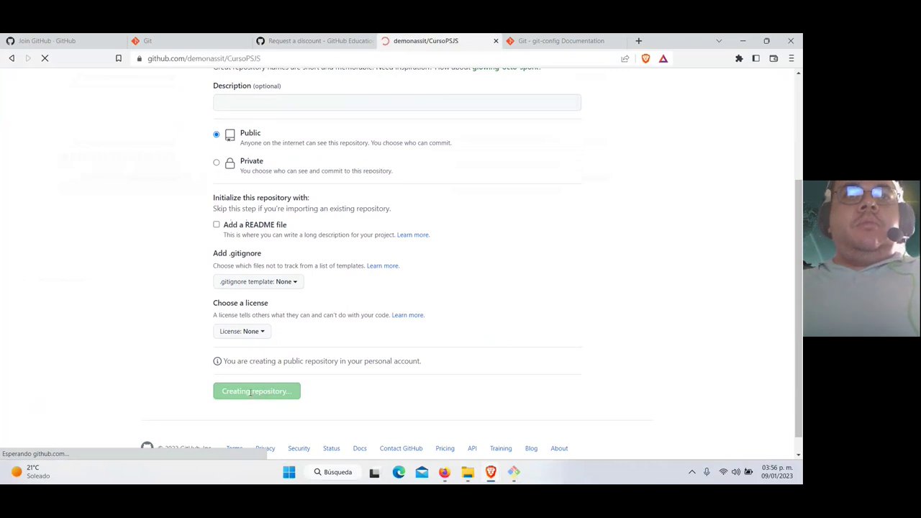
# Review GitHub's quick setup commands and check the local branch name master in Git Bash
pyautogui.scroll(-2, 100, 284)
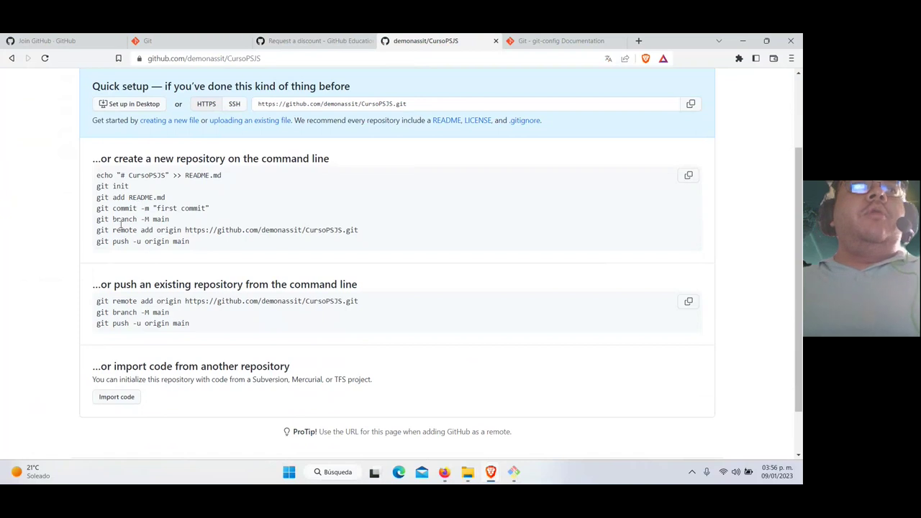
pyautogui.moveTo(97, 187); pyautogui.dragTo(165, 197)
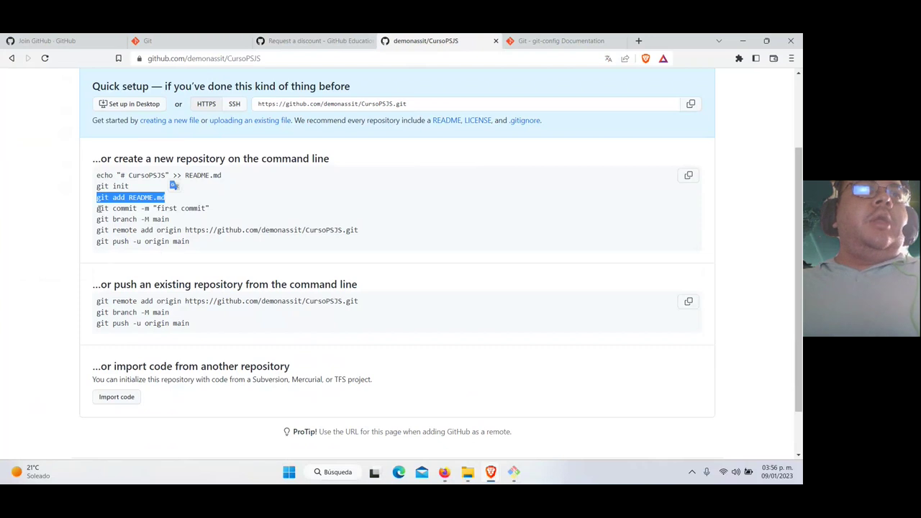
pyautogui.moveTo(97, 207); pyautogui.dragTo(209, 208)
pyautogui.click(209, 208)
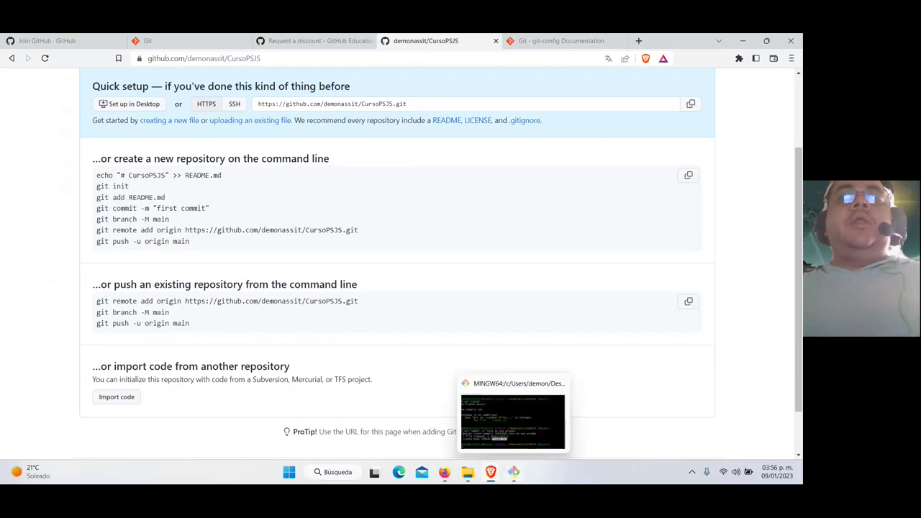
pyautogui.click(514, 472)
pyautogui.moveTo(679, 301); pyautogui.dragTo(585, 301)
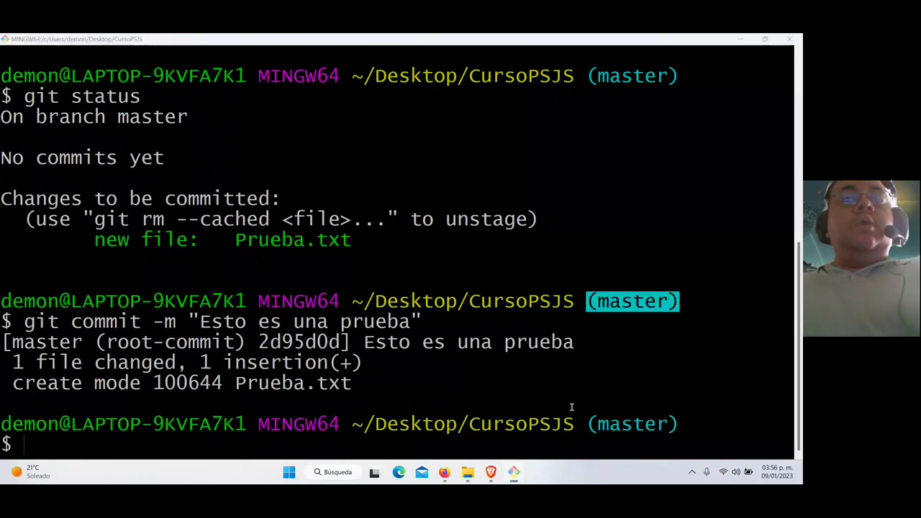
pyautogui.hotkey('alt', 'Tab')
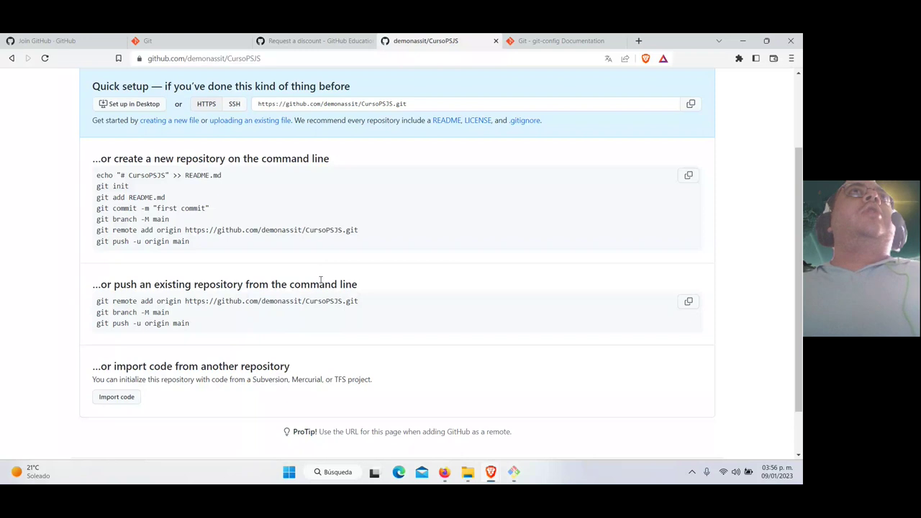
# Copy the git remote add origin line and return to Git Bash
pyautogui.moveTo(174, 221); pyautogui.dragTo(152, 220)
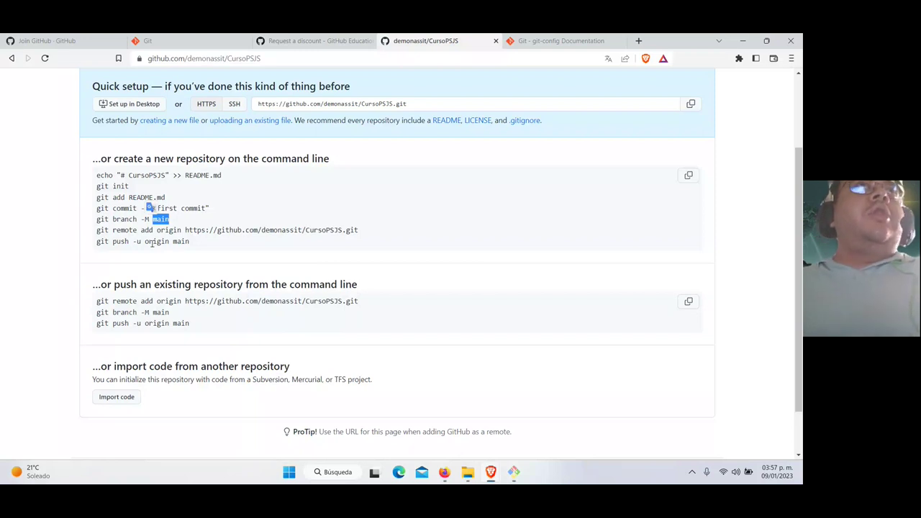
pyautogui.click(174, 216)
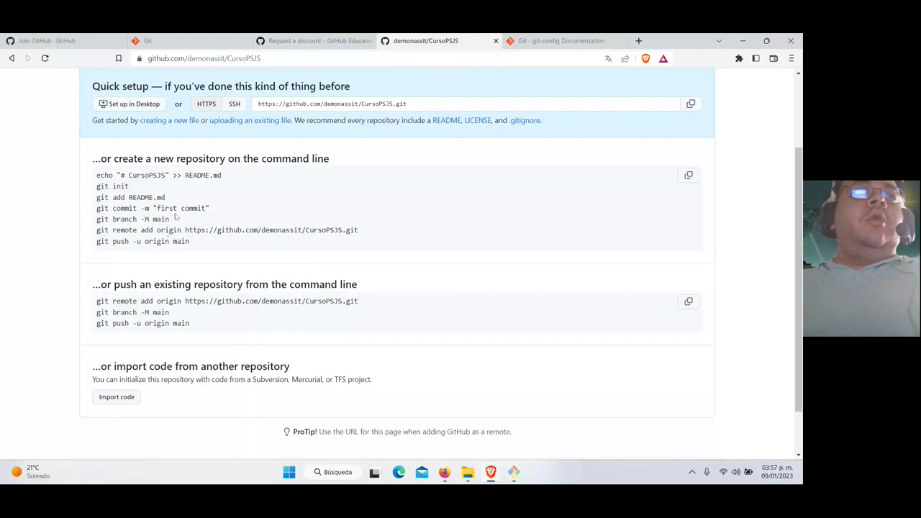
pyautogui.moveTo(95, 236); pyautogui.dragTo(367, 235)
pyautogui.hotkey('ctrl', 'c')
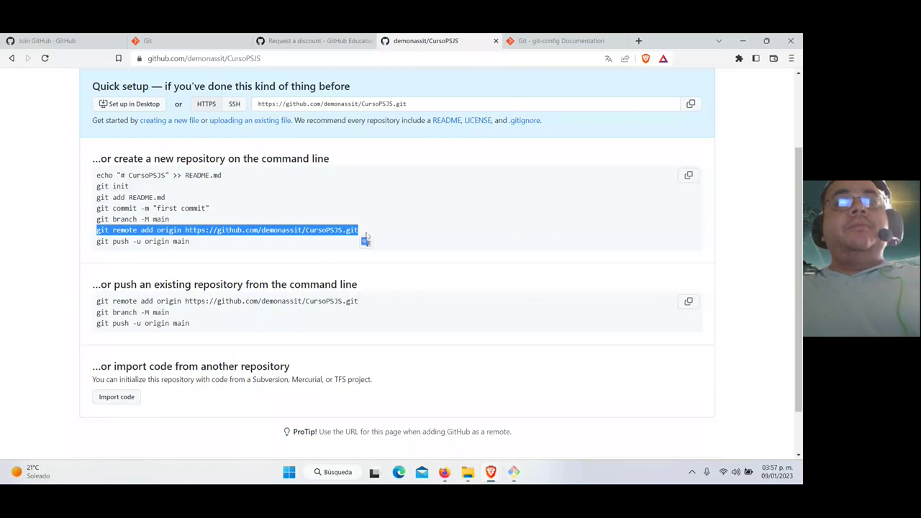
pyautogui.hotkey('alt', 'Tab')
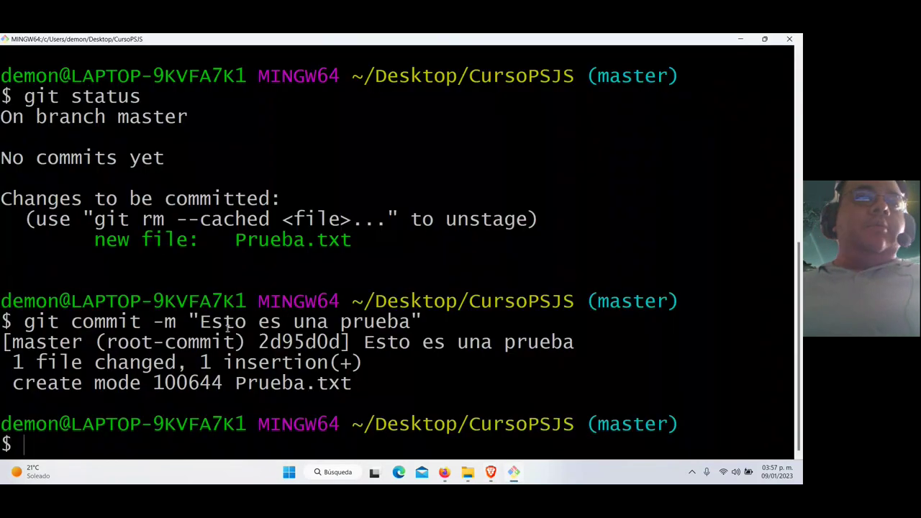
# Paste and run the git remote add origin command pointing to GitHub's CursoPSJS repository
pyautogui.rightClick(55, 444)
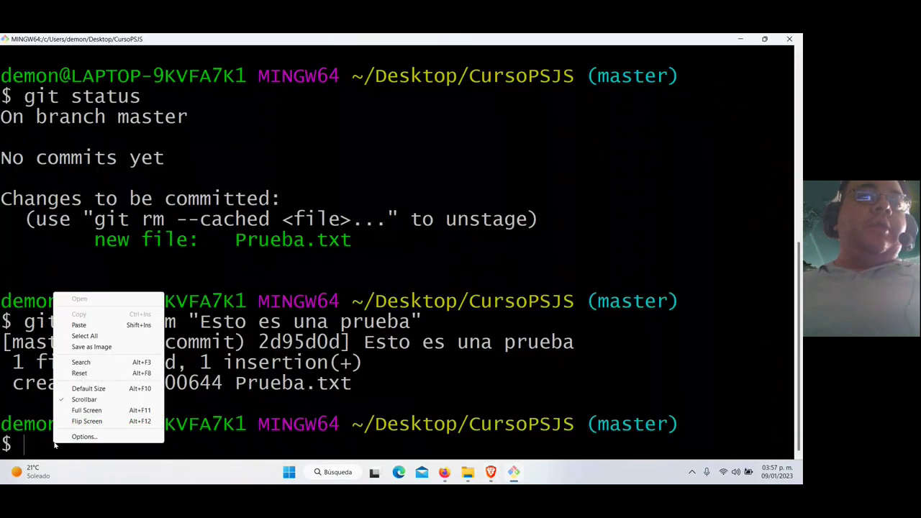
pyautogui.click(97, 325)
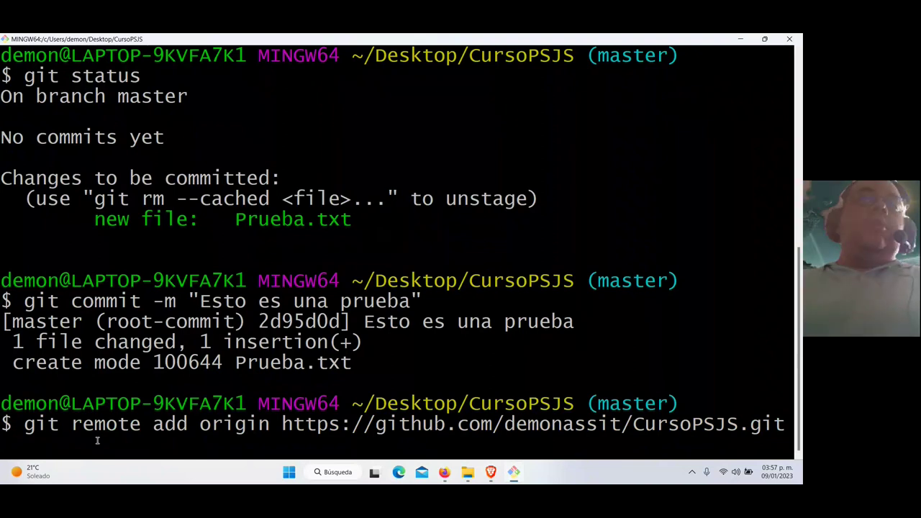
pyautogui.press('Return')
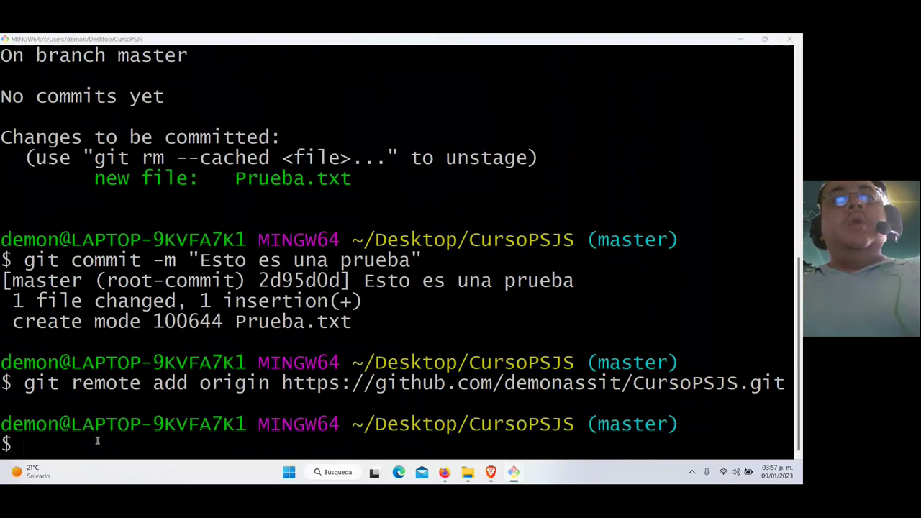
pyautogui.hotkey('alt', 'Tab')
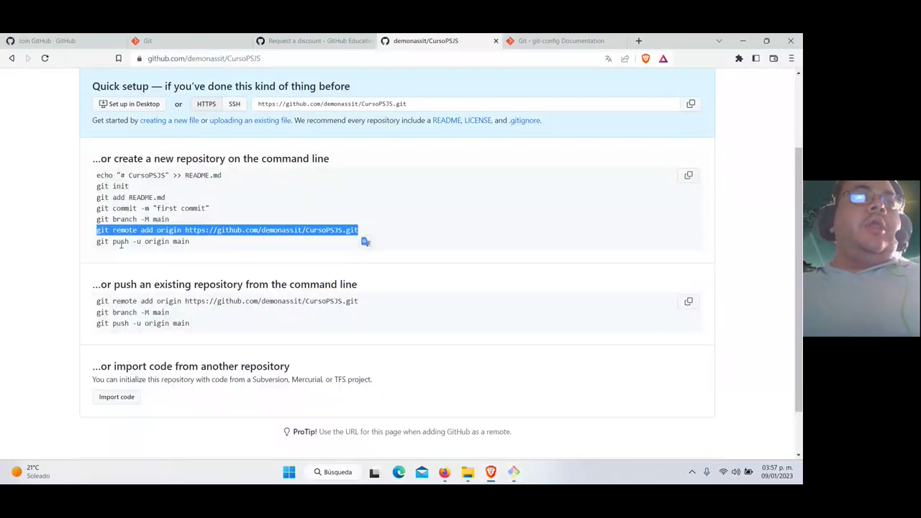
# Run git push origin master to upload the Prueba.txt commit to GitHub
pyautogui.hotkey('alt', 'Tab')
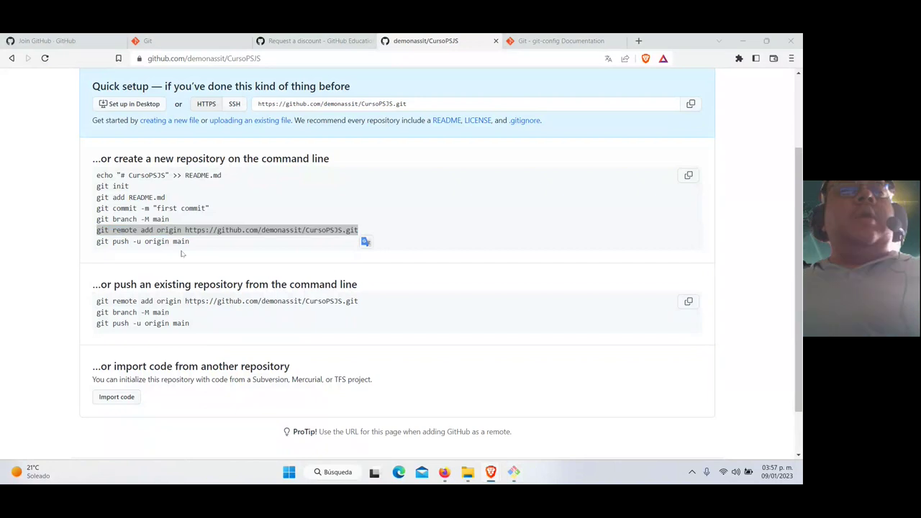
pyautogui.write('git ')
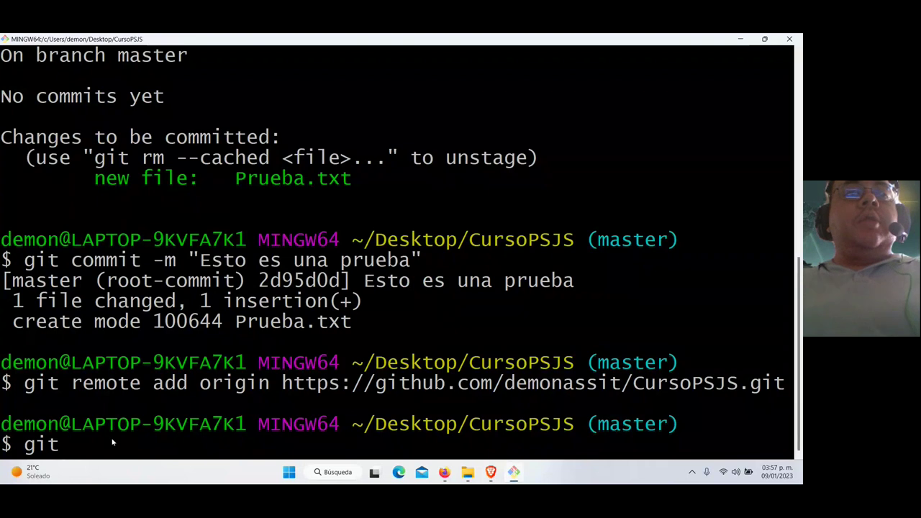
pyautogui.write('push origin')
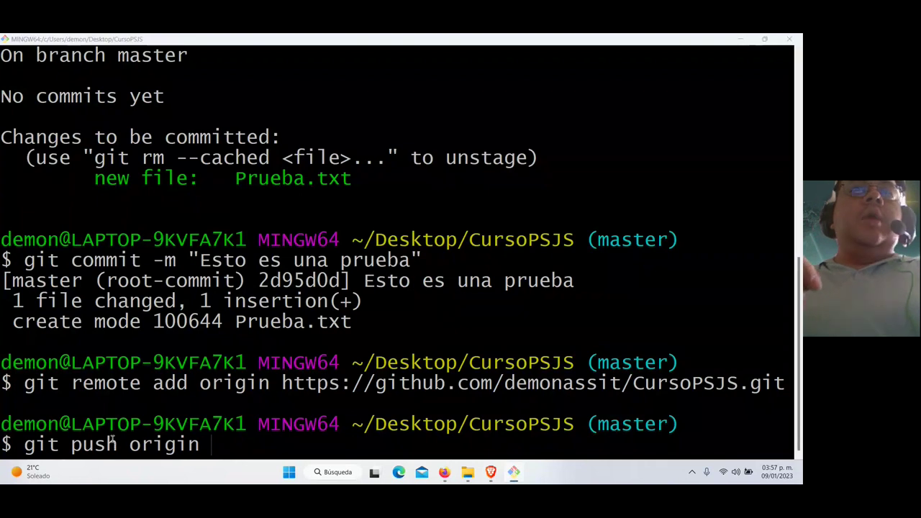
pyautogui.hotkey('alt', 'Tab')
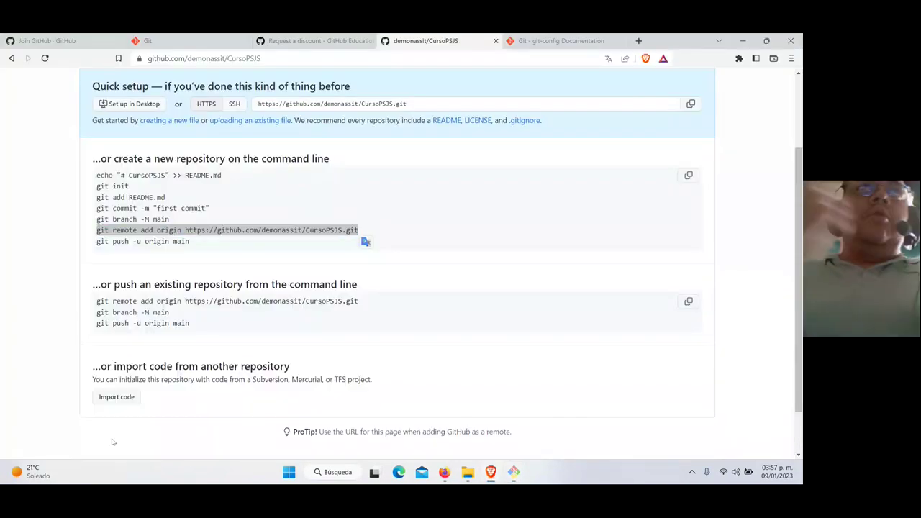
pyautogui.hotkey('alt', 'Tab')
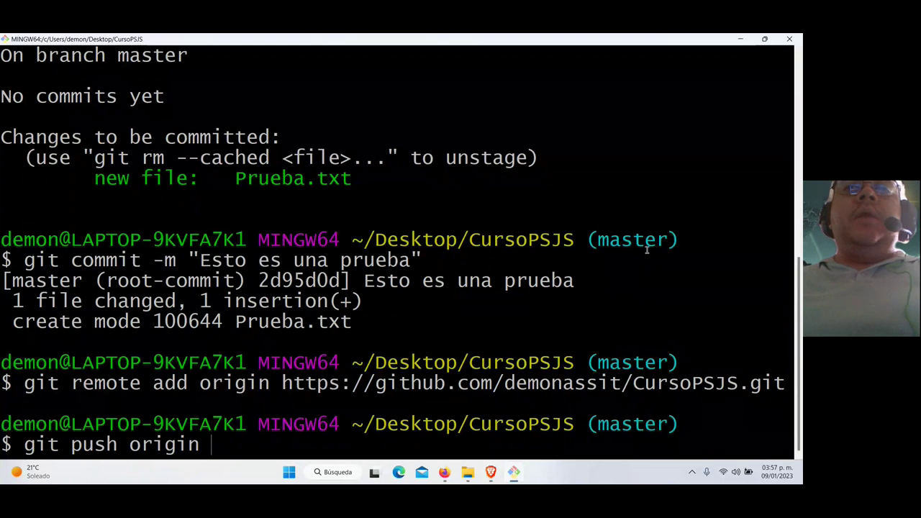
pyautogui.write('master')
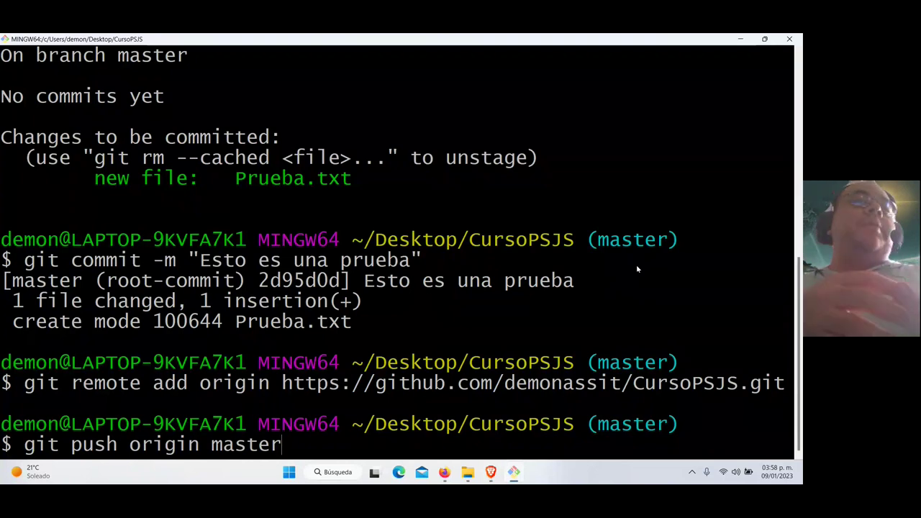
pyautogui.press('Return')
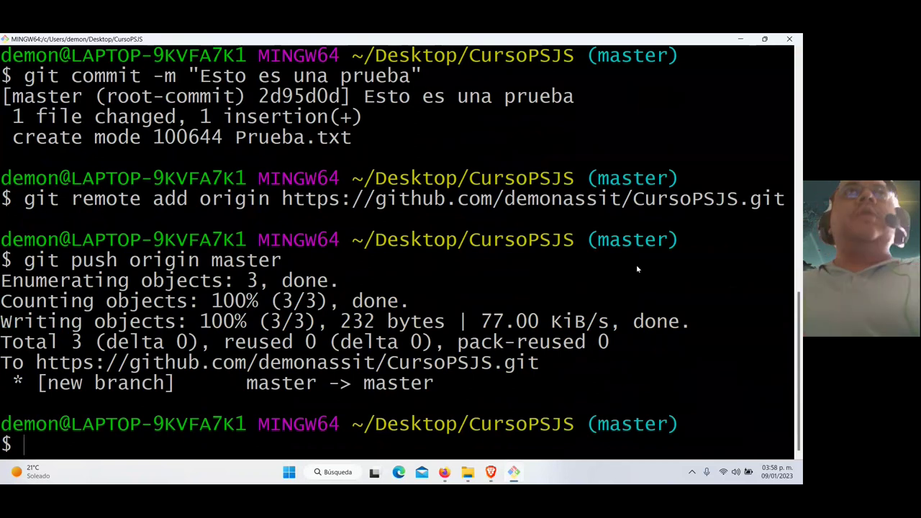
pyautogui.hotkey('alt', 'Tab')
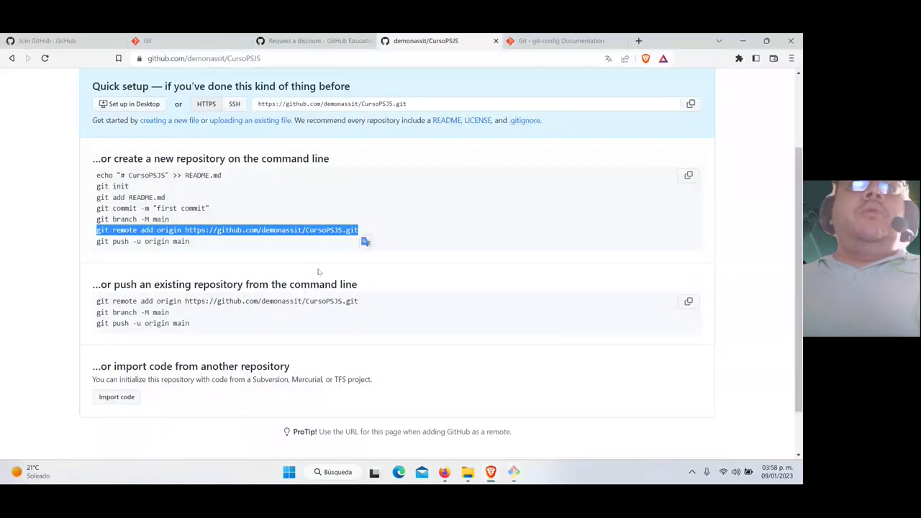
# Reload the CursoPSJS page to see Prueba.txt, then go to the account Settings
pyautogui.scroll(2, 211, 244)
pyautogui.click(45, 58)
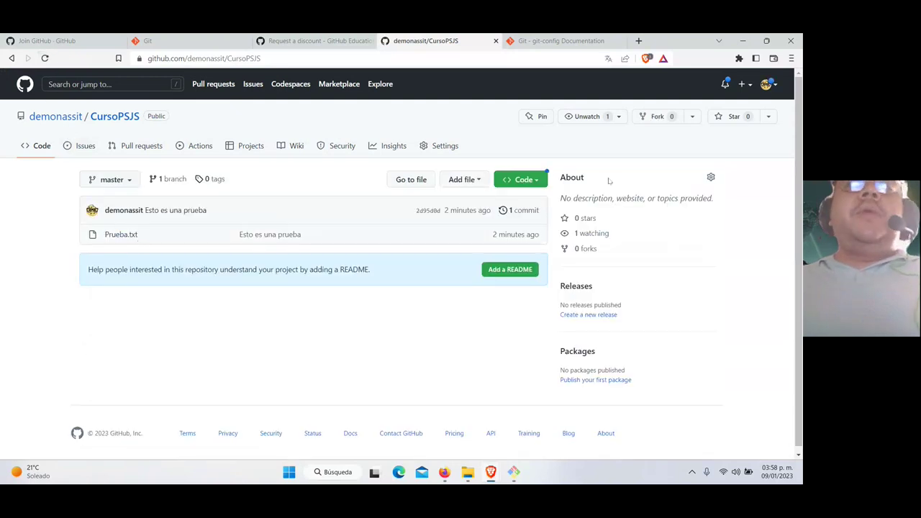
pyautogui.click(767, 84)
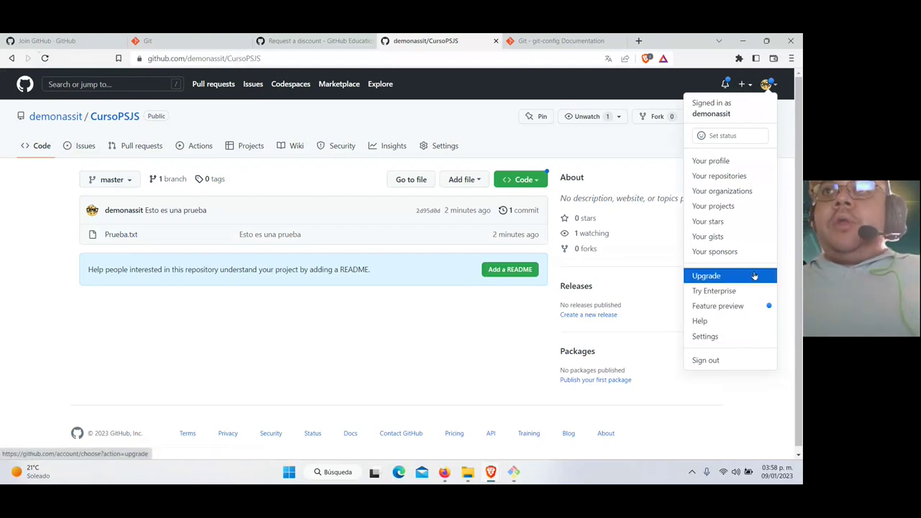
pyautogui.click(730, 336)
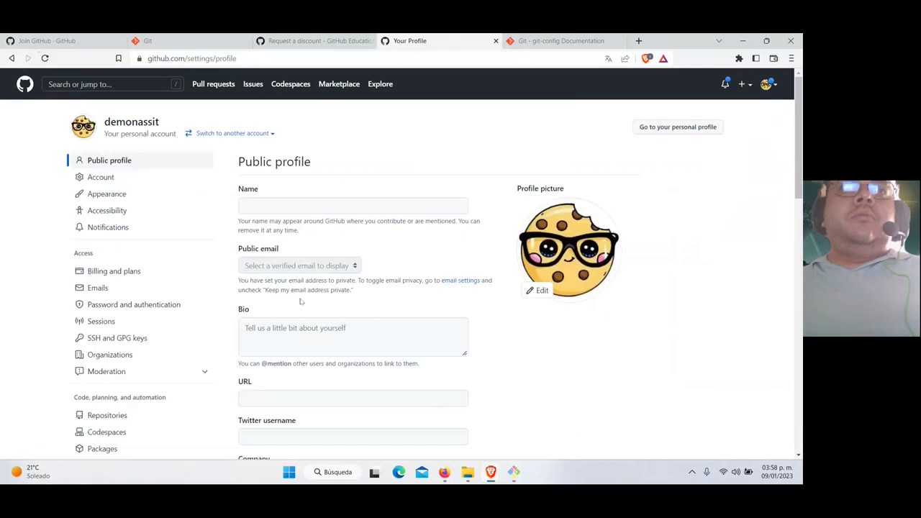
pyautogui.scroll(-3, 54, 357)
pyautogui.scroll(-3, 20, 353)
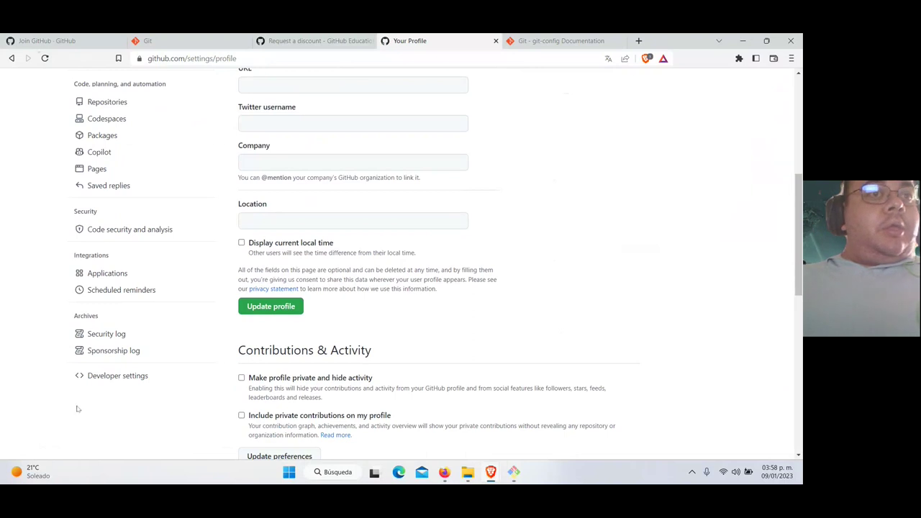
# Go to Developer settings > Personal access tokens > Tokens (classic)
pyautogui.click(103, 379)
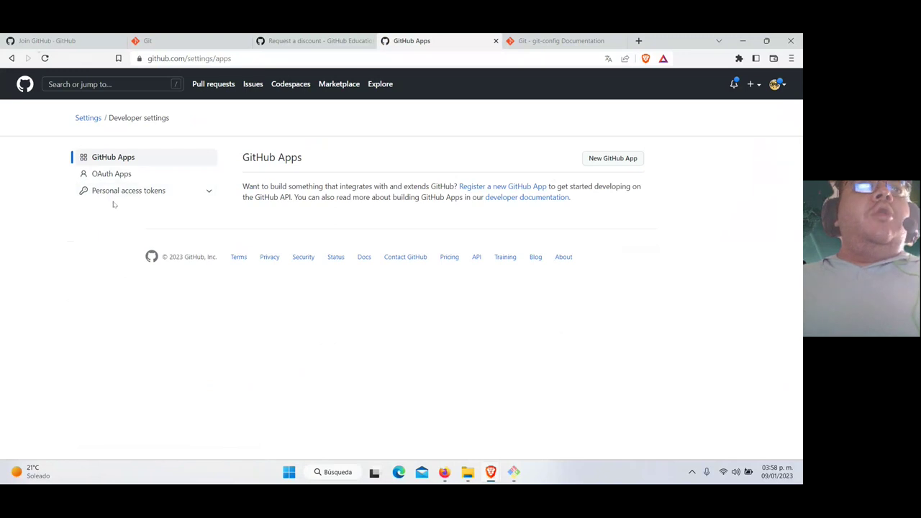
pyautogui.click(115, 193)
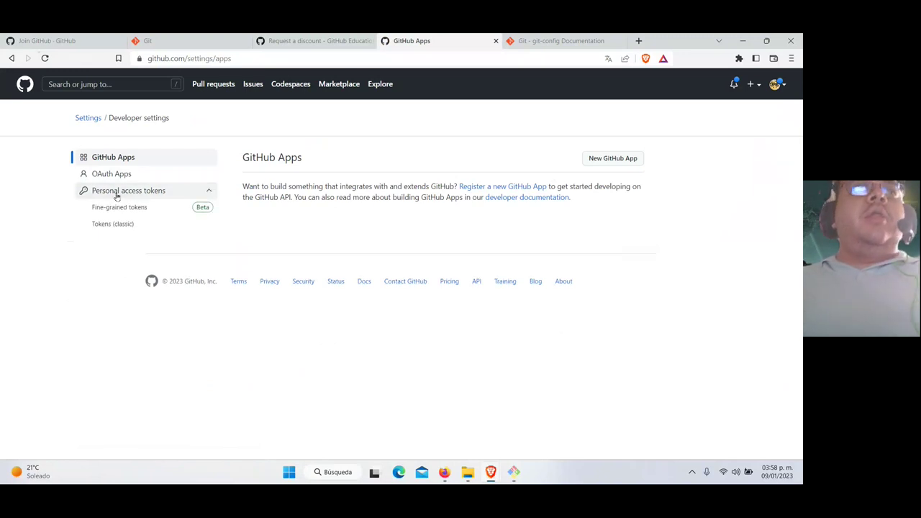
pyautogui.click(113, 223)
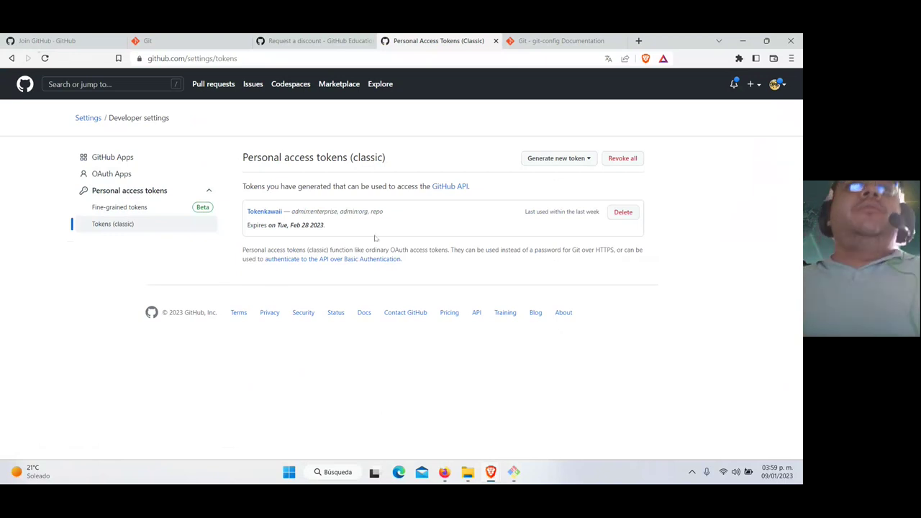
# Start a new classic personal access token and view its expiration options
pyautogui.click(565, 159)
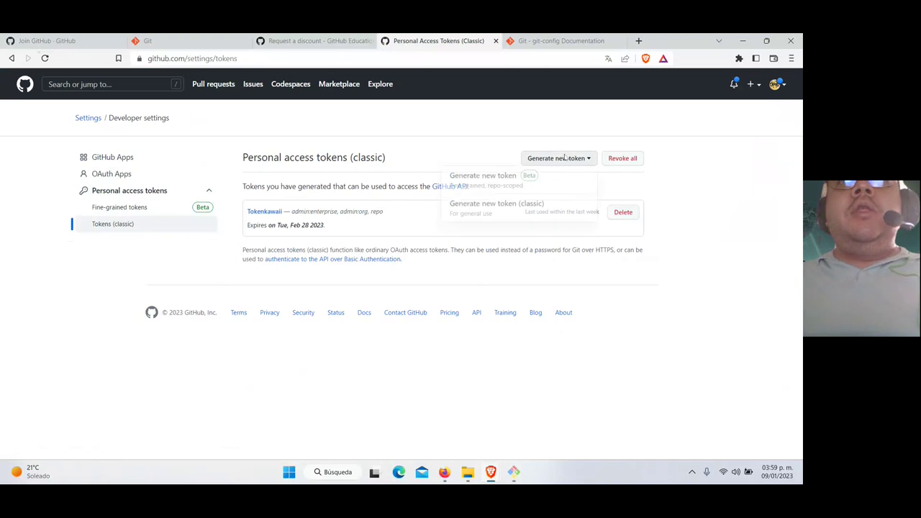
pyautogui.click(548, 210)
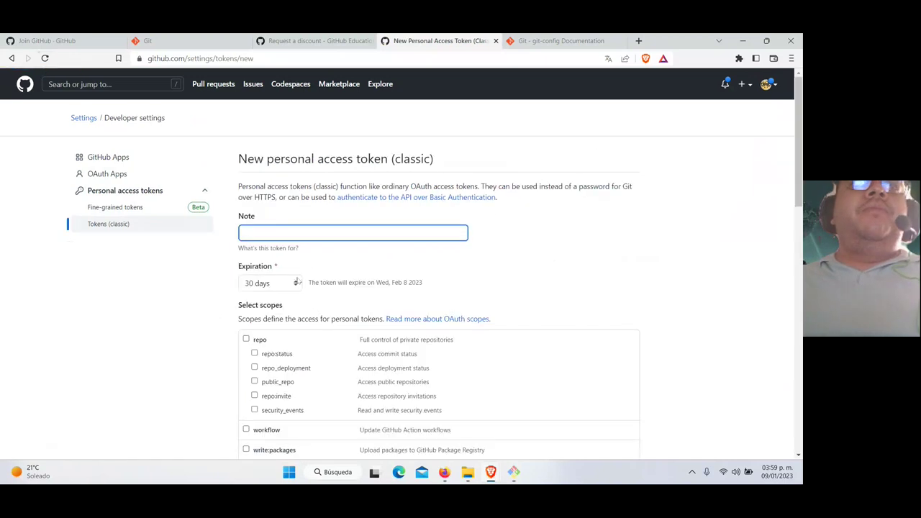
pyautogui.scroll(-1, 322, 272)
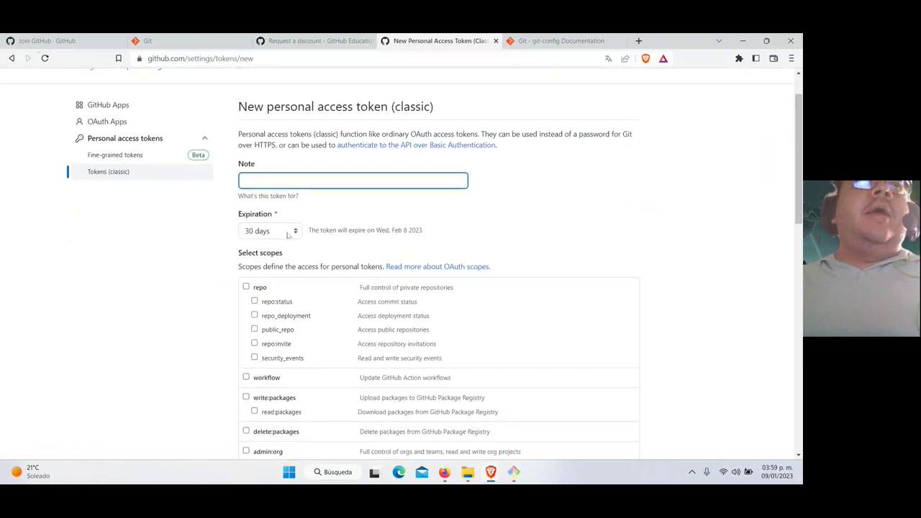
pyautogui.click(282, 233)
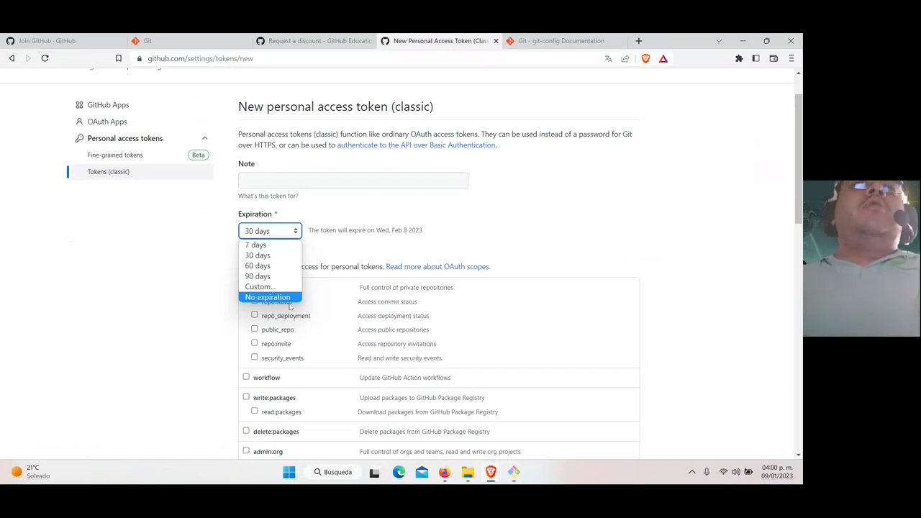
# Keep the 30-day expiration and tick the full repo scope
pyautogui.click(203, 282)
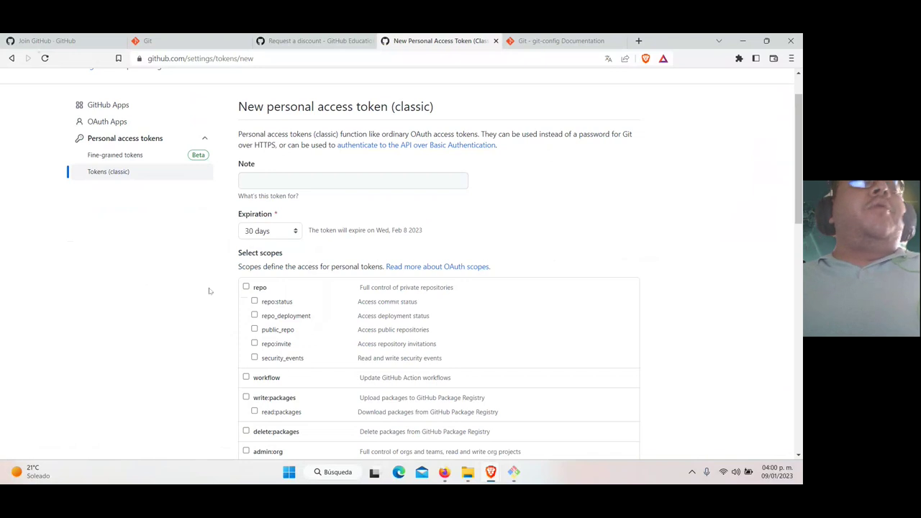
pyautogui.scroll(-2, 209, 291)
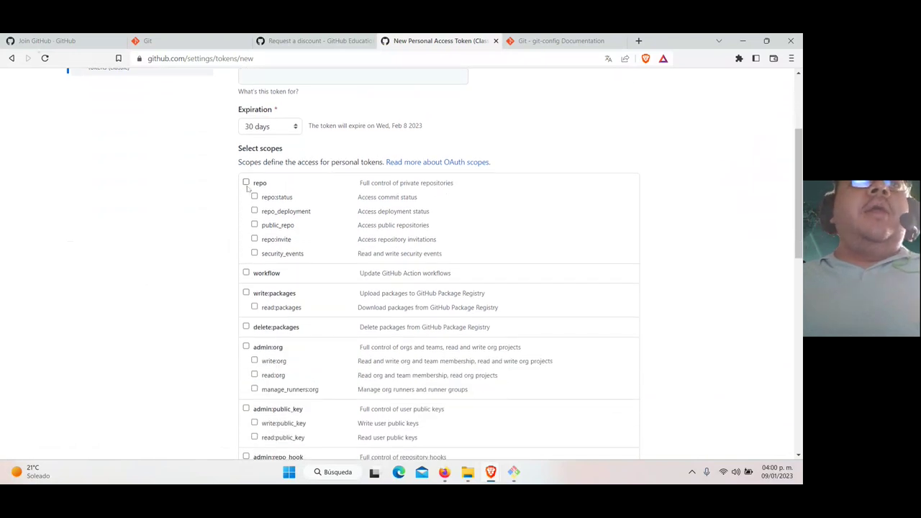
pyautogui.click(246, 183)
pyautogui.scroll(-1, 205, 255)
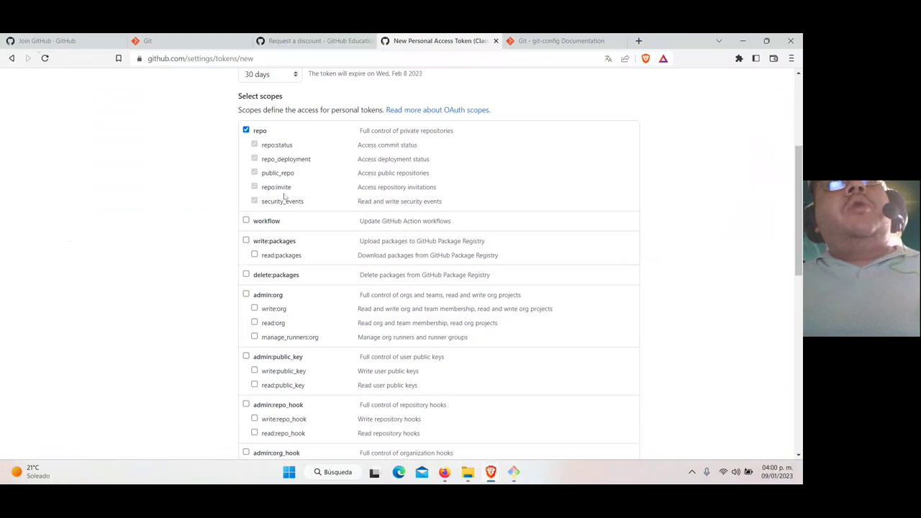
pyautogui.scroll(-3, 284, 194)
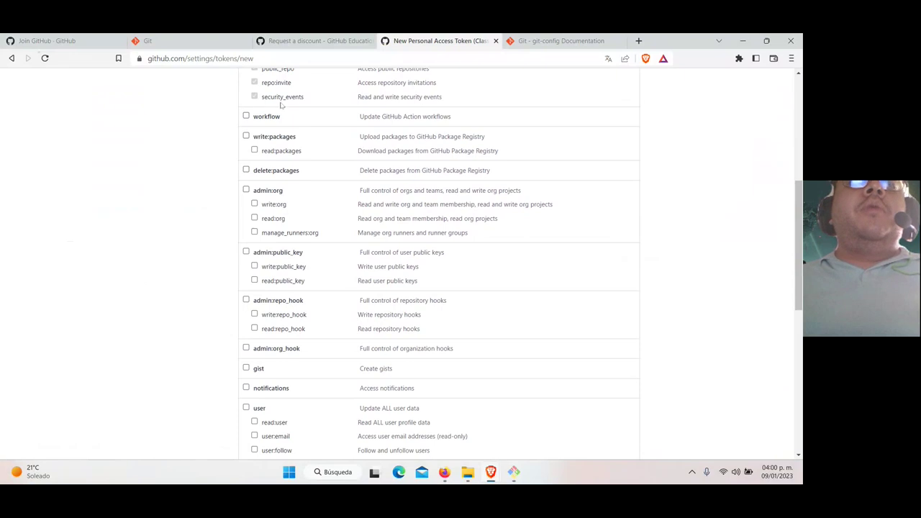
pyautogui.scroll(-10, 264, 260)
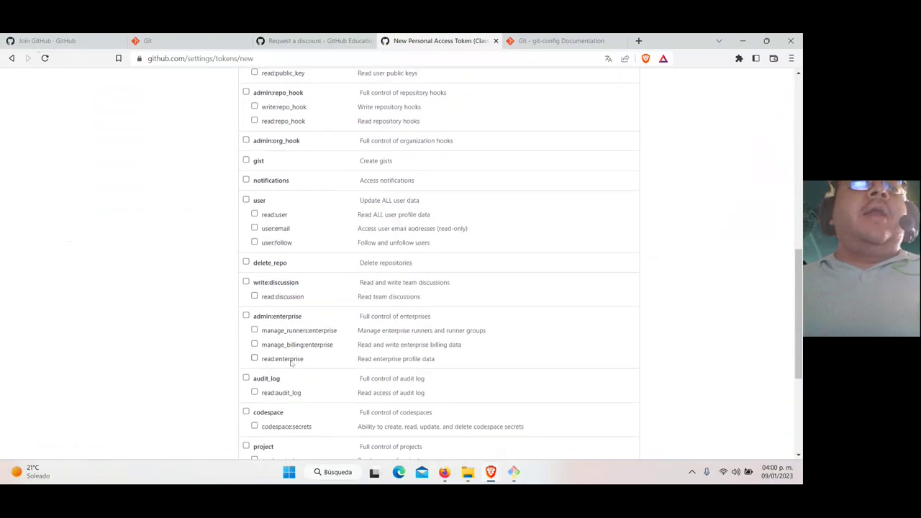
pyautogui.scroll(10, 294, 356)
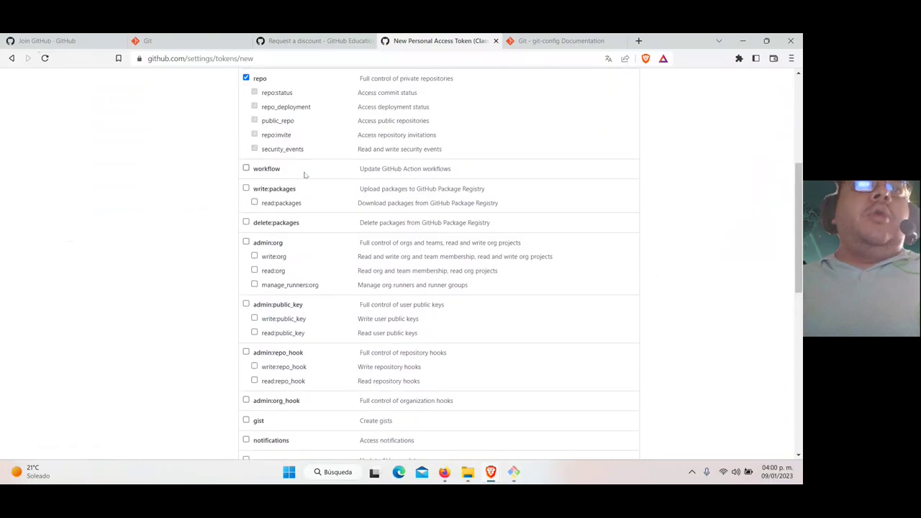
# Tick the delete:packages, admin:org, delete_repo and admin:enterprise scopes
pyautogui.click(246, 222)
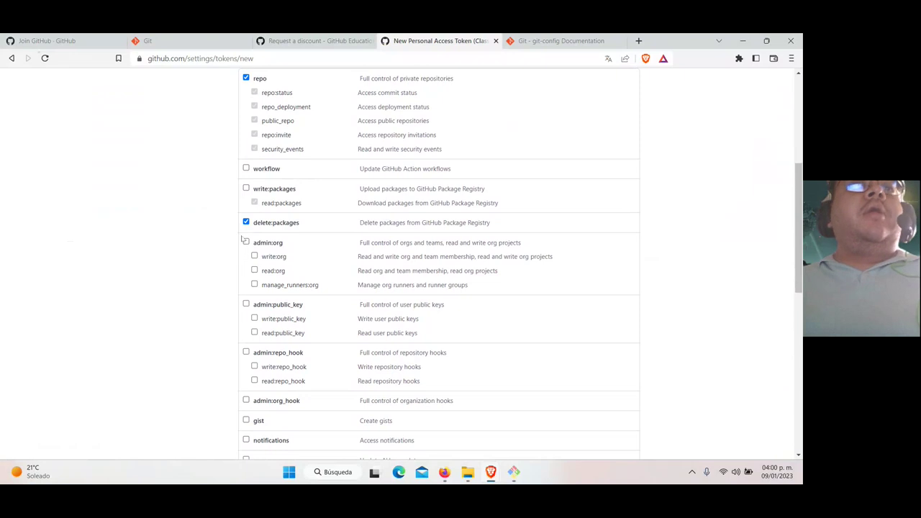
pyautogui.scroll(-1, 295, 232)
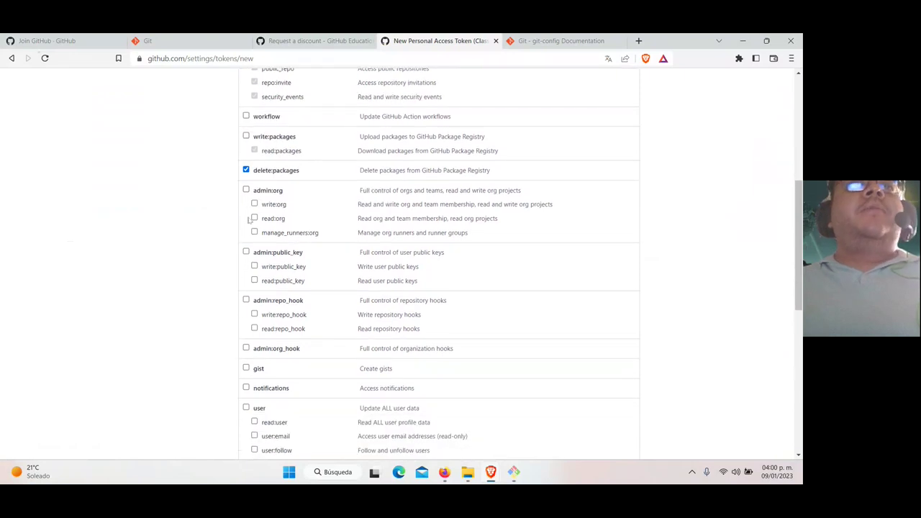
pyautogui.click(246, 190)
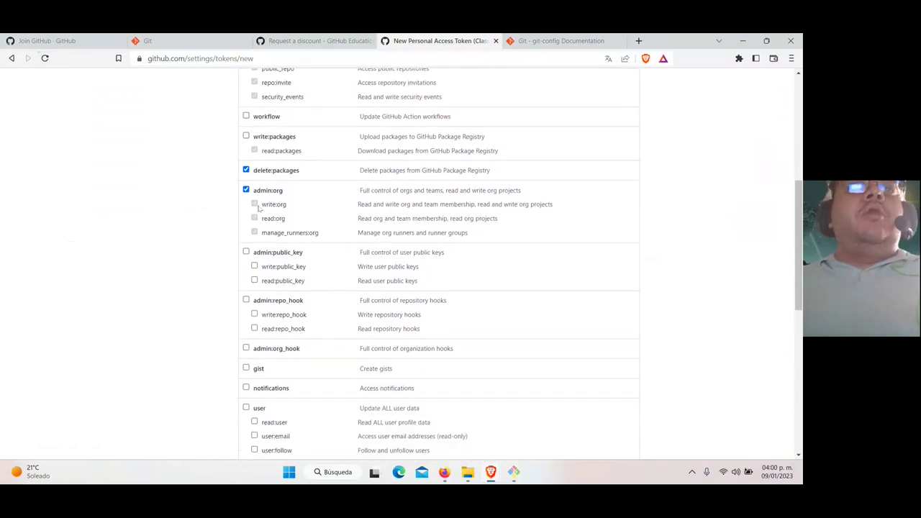
pyautogui.scroll(-3, 484, 239)
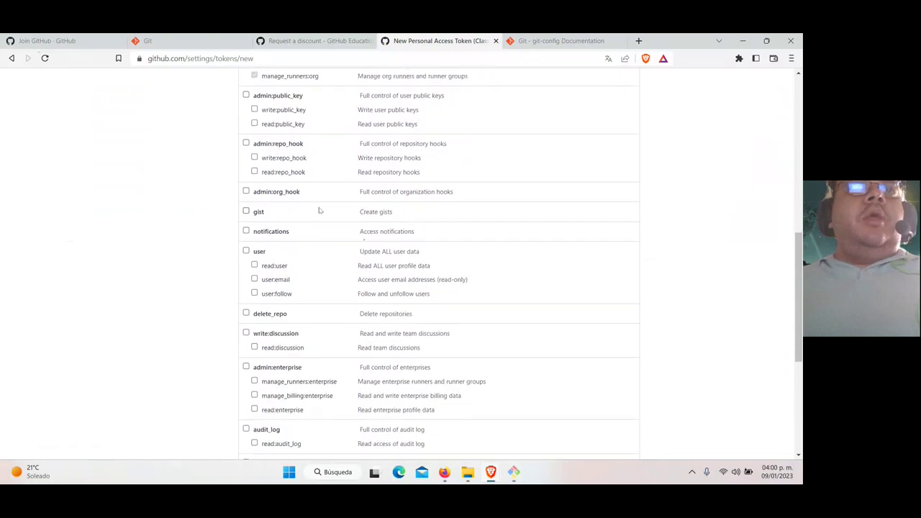
pyautogui.scroll(-1, 303, 252)
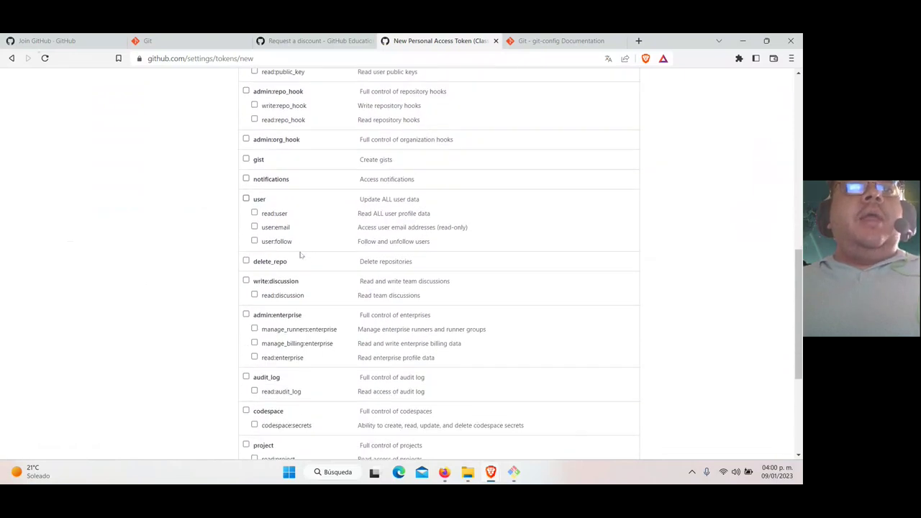
pyautogui.click(246, 260)
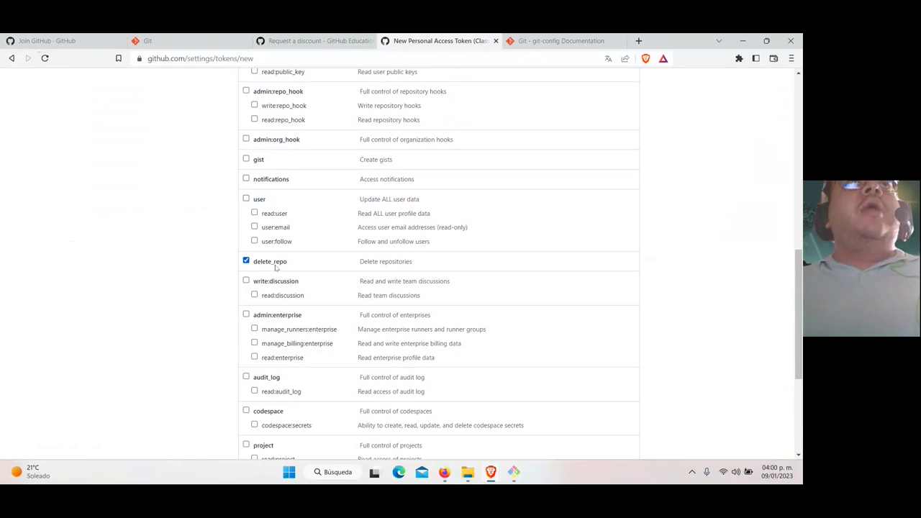
pyautogui.scroll(-3, 298, 268)
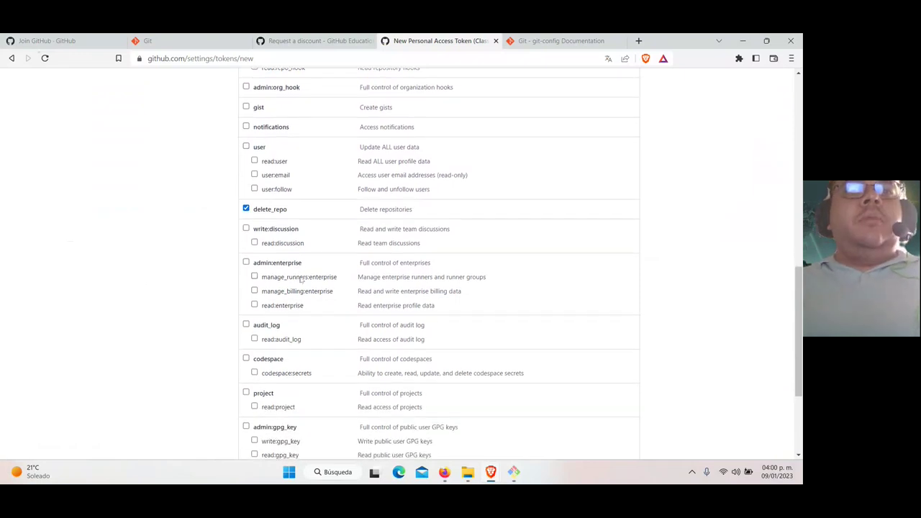
pyautogui.scroll(-1, 301, 280)
pyautogui.scroll(1, 302, 282)
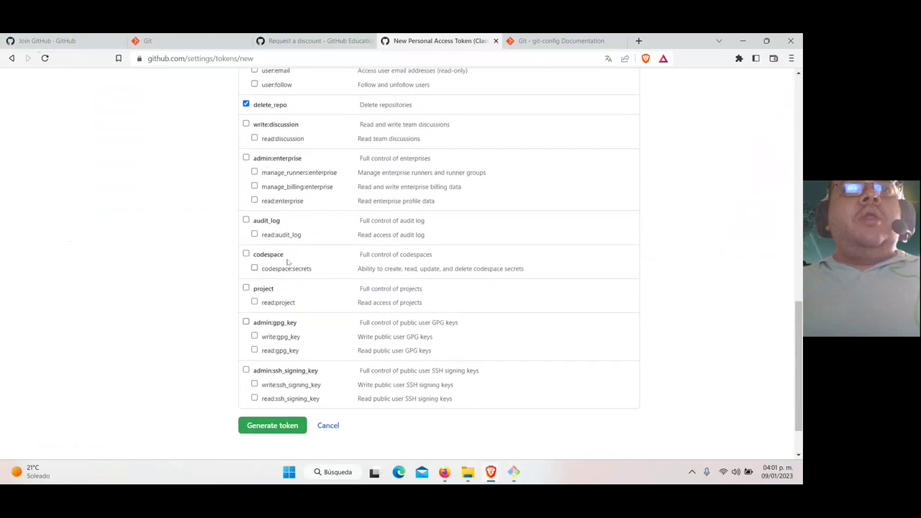
pyautogui.click(245, 158)
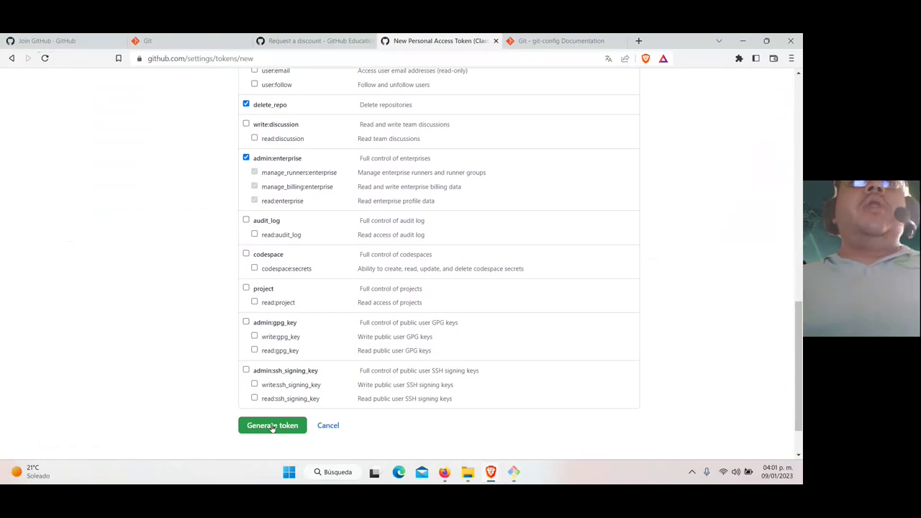
# Cancel the unfinished token and review the completed CursoPSJS push output in Git Bash
pyautogui.click(331, 429)
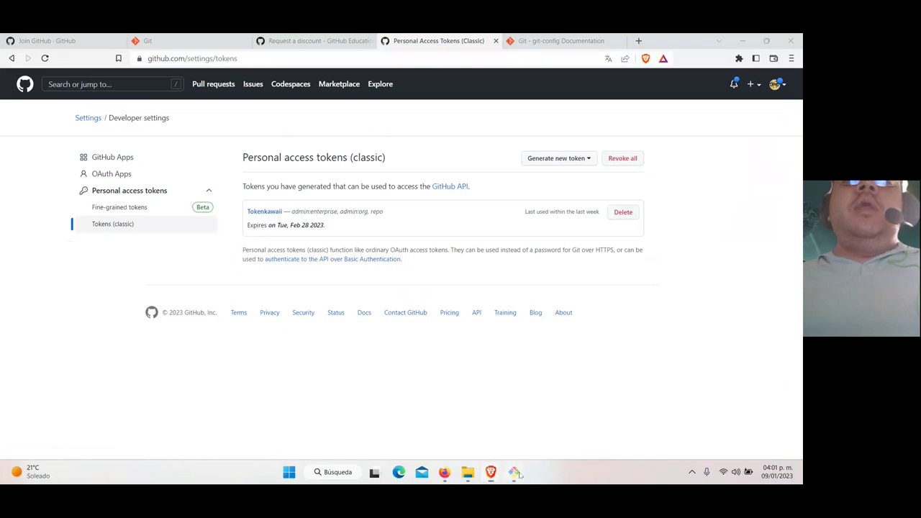
pyautogui.hotkey('alt', 'Tab')
pyautogui.moveTo(48, 279); pyautogui.dragTo(472, 385)
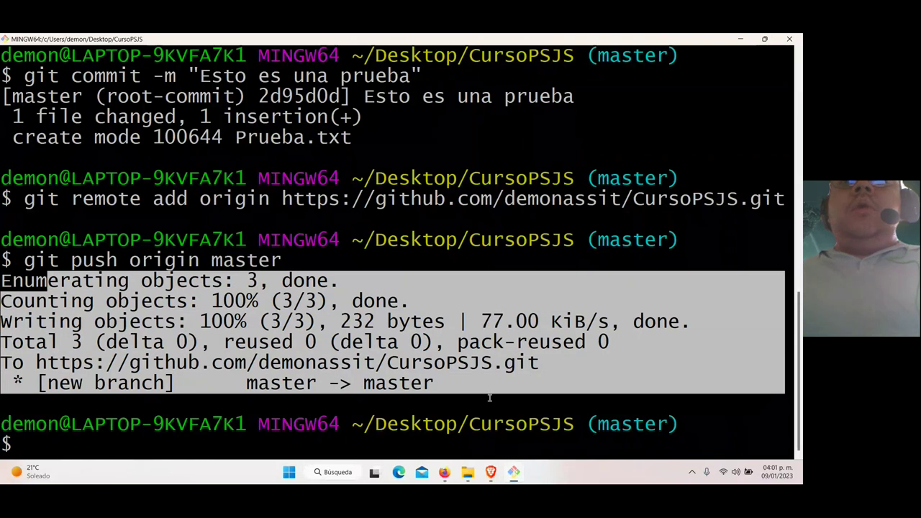
# Return to the GitHub access tokens page in Brave and go back to the Your Profile settings page
pyautogui.click(492, 473)
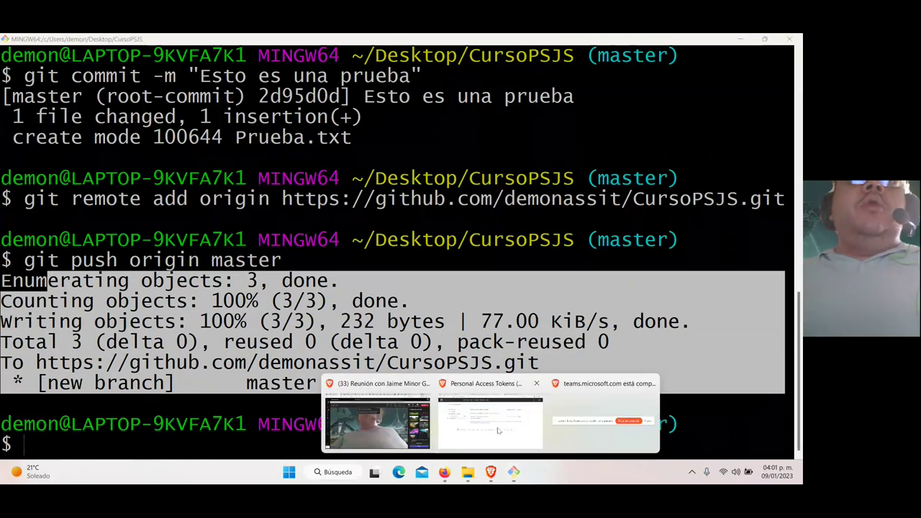
pyautogui.click(499, 431)
pyautogui.click(11, 58)
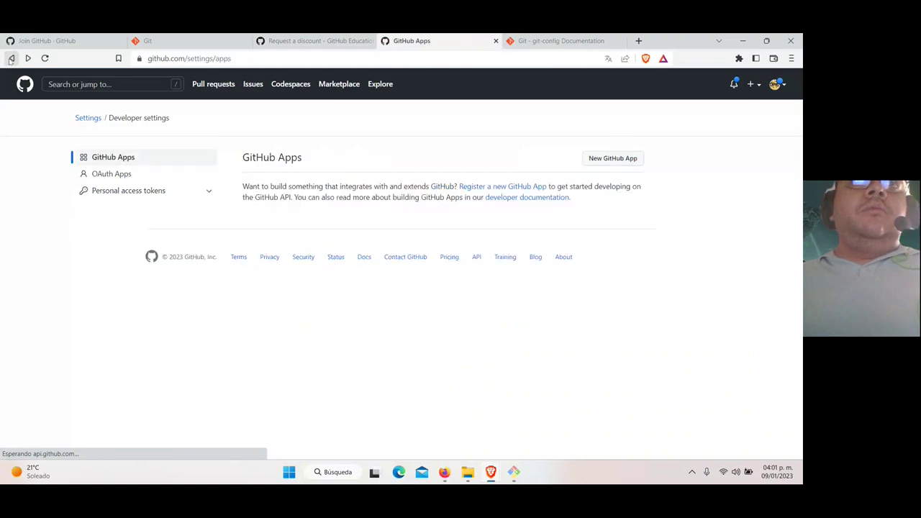
pyautogui.click(11, 58)
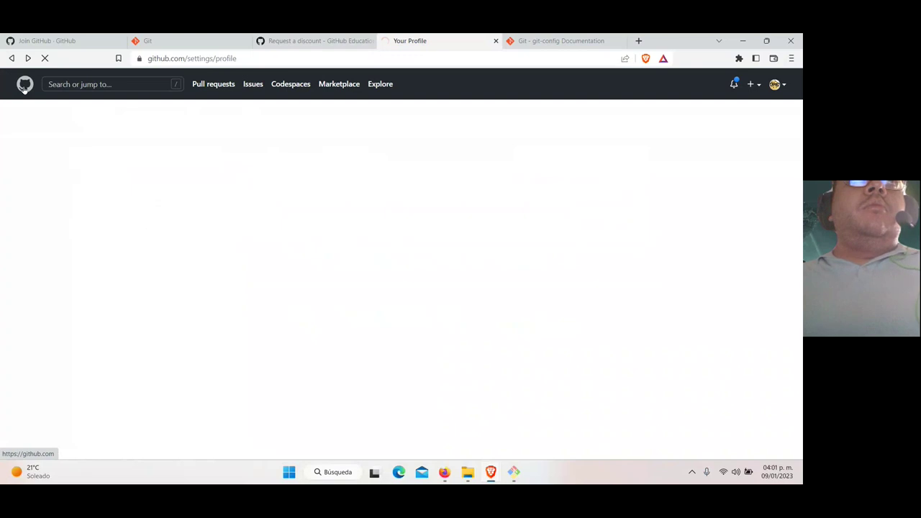
# From the GitHub dashboard, search repositories for 'cur' and open CursoPSJS
pyautogui.click(24, 87)
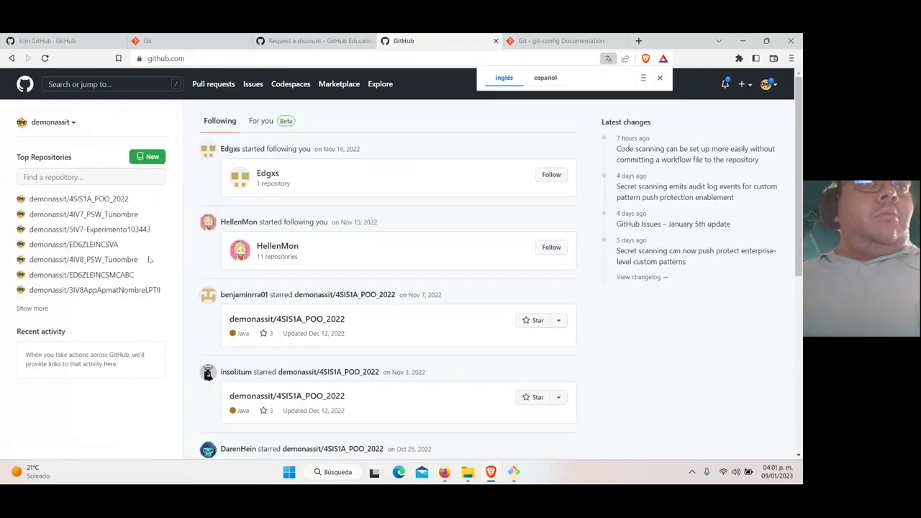
pyautogui.click(106, 177)
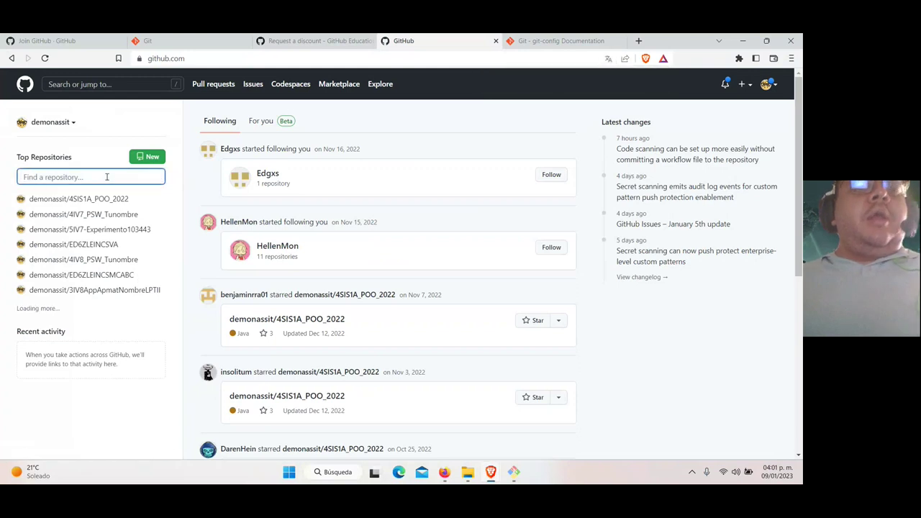
pyautogui.write('cur')
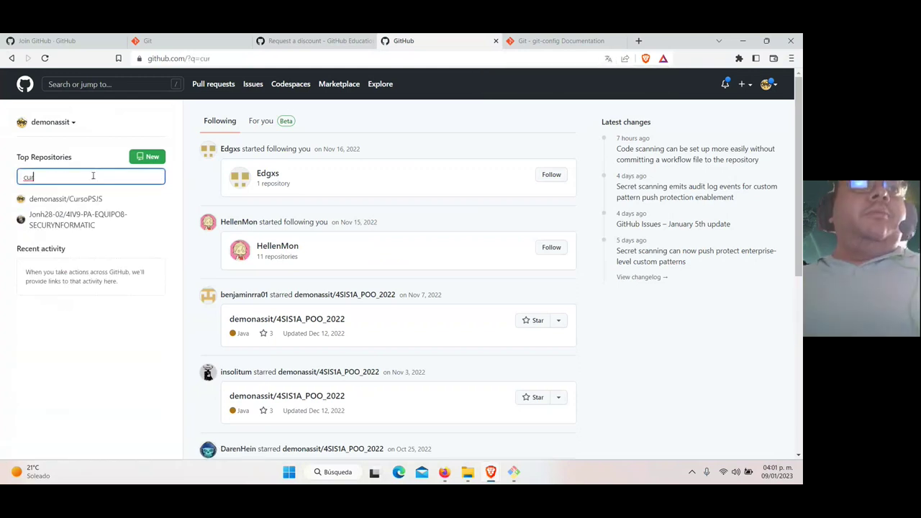
pyautogui.click(75, 200)
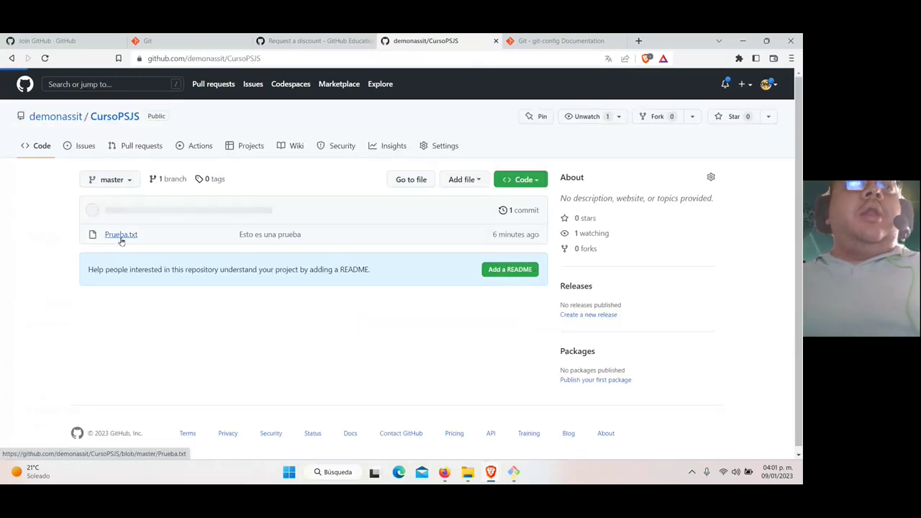
# Open Prueba.txt to confirm it reads 'Esto es una prueba', then show the local CursoPSJS folder
pyautogui.click(288, 242)
pyautogui.moveTo(184, 292); pyautogui.dragTo(121, 291)
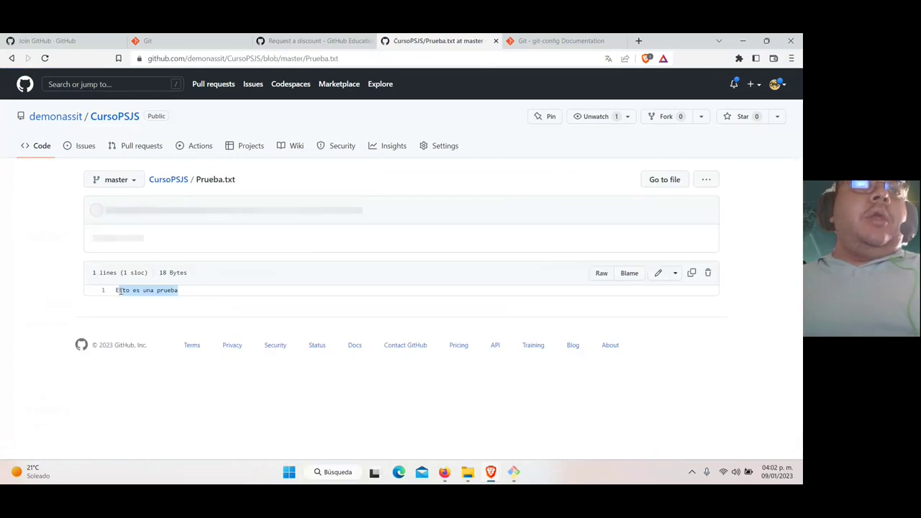
pyautogui.click(468, 473)
# Open Prueba.txt in Notepad and replace 'Esto es una prueba' with 'Hicimos un cambio de ultimo momento'
pyautogui.doubleClick(207, 325)
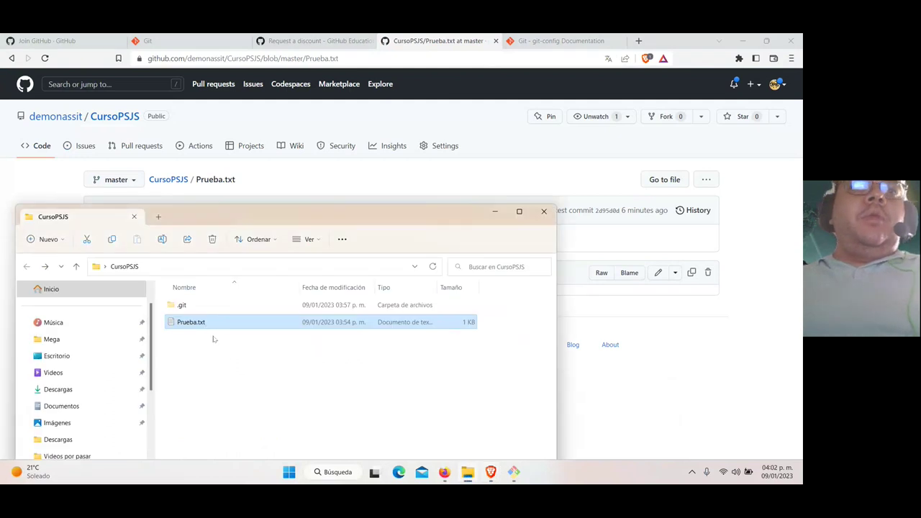
pyautogui.moveTo(470, 126); pyautogui.dragTo(274, 189)
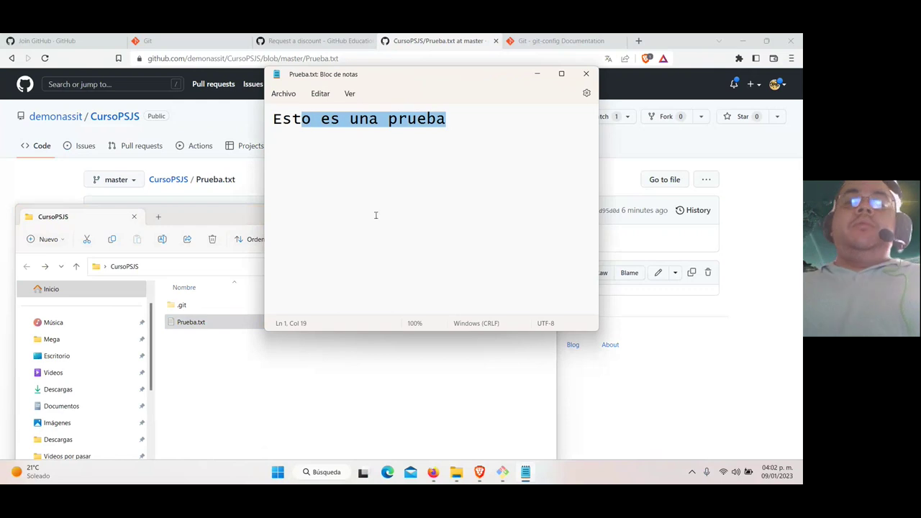
pyautogui.press('BackSpace')
pyautogui.press('BackSpace')
pyautogui.press('BackSpace')
pyautogui.press('BackSpace')
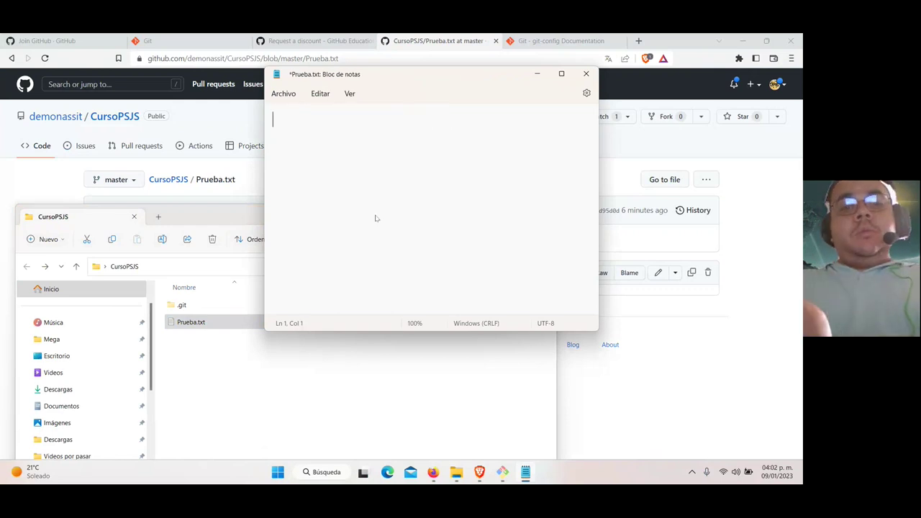
pyautogui.write('A')
pyautogui.press('BackSpace')
pyautogui.write('Hicimos')
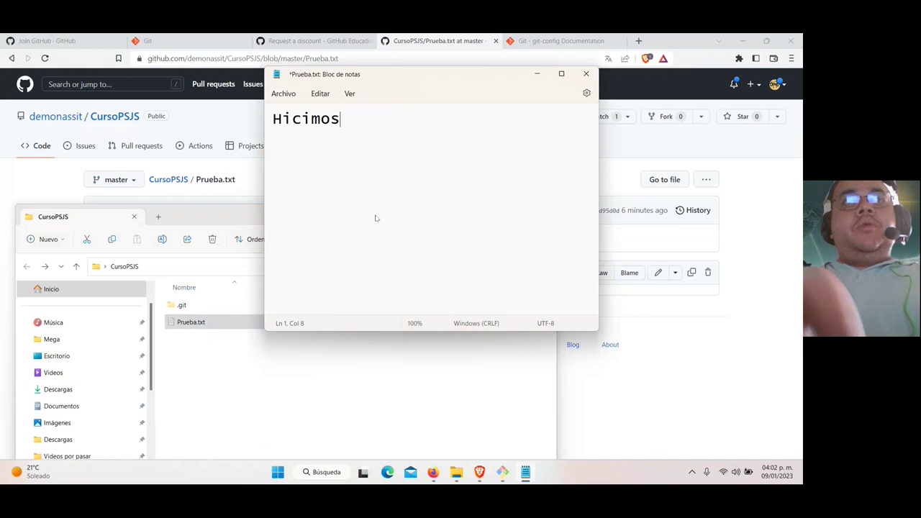
pyautogui.write(' un cambio de u')
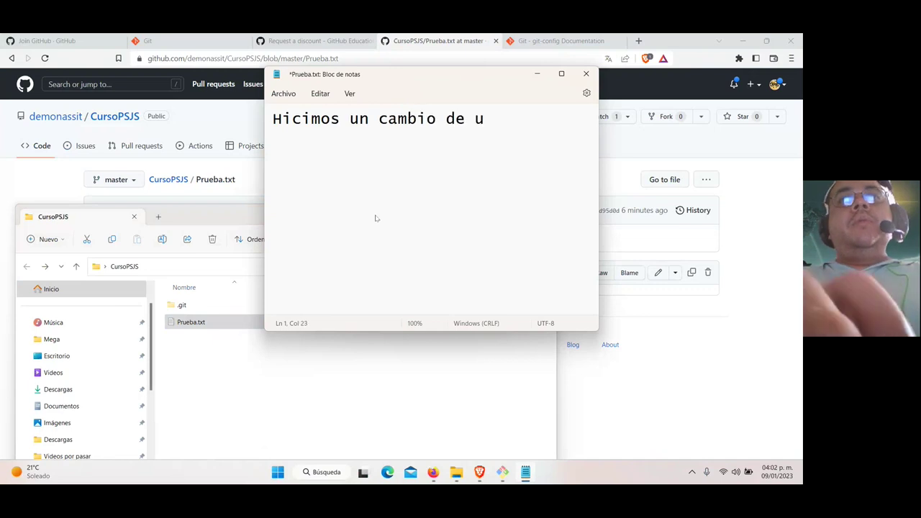
pyautogui.write('ltimo momento')
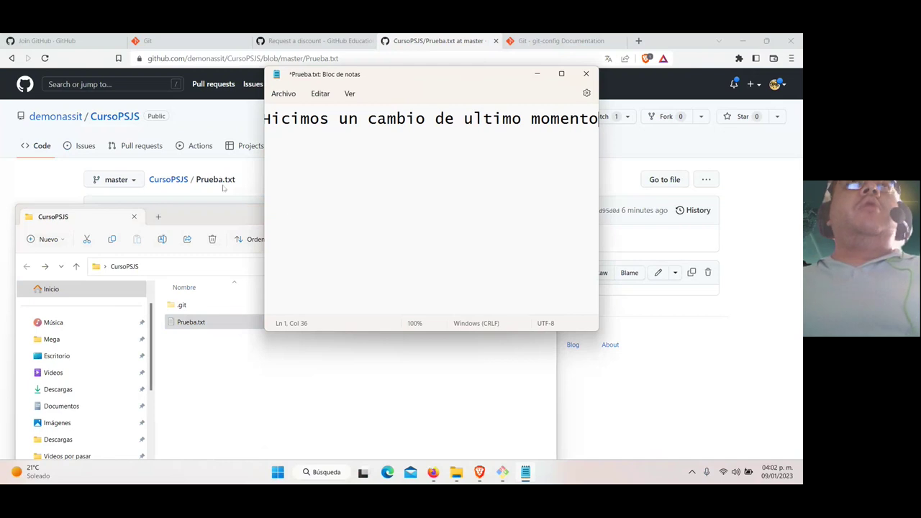
# Run git status in Git Bash and review its output
pyautogui.click(504, 473)
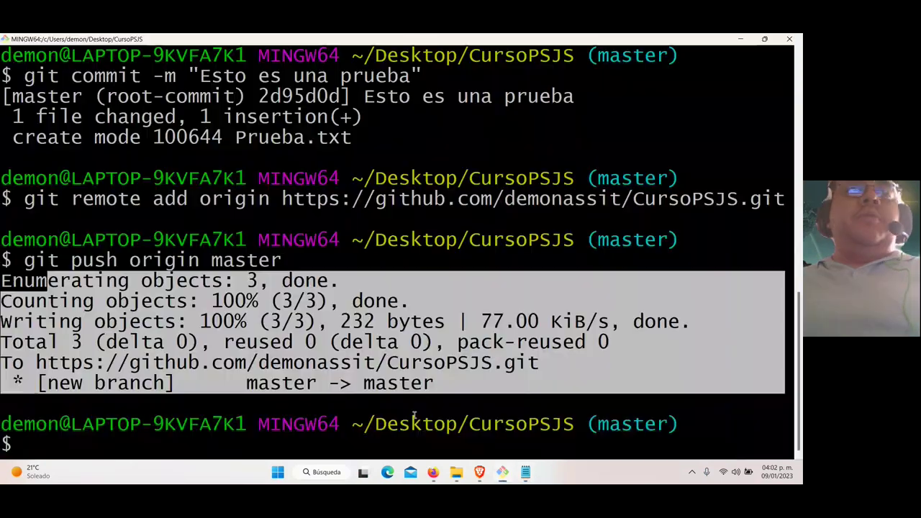
pyautogui.click(226, 439)
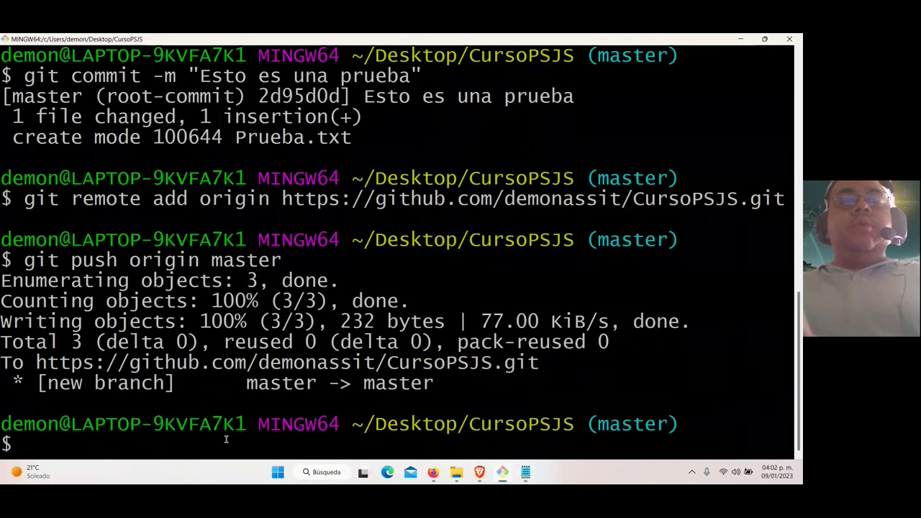
pyautogui.write('git status')
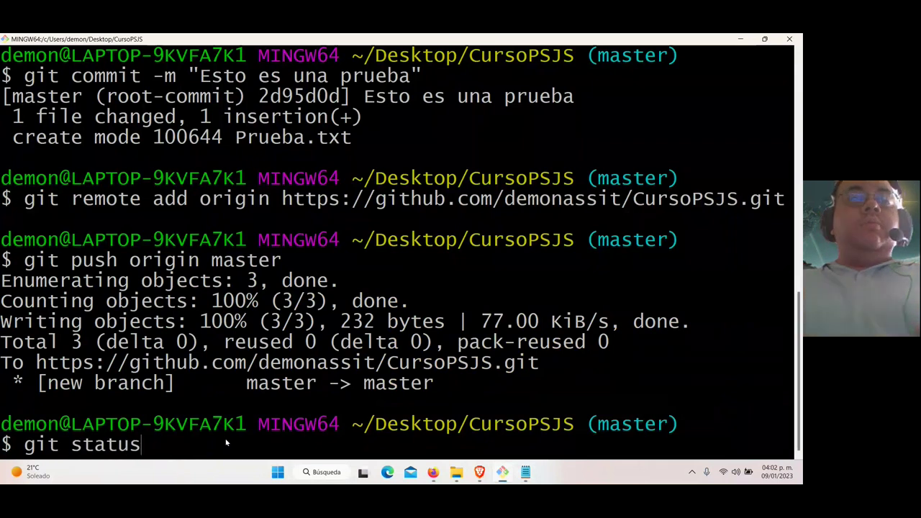
pyautogui.press('Return')
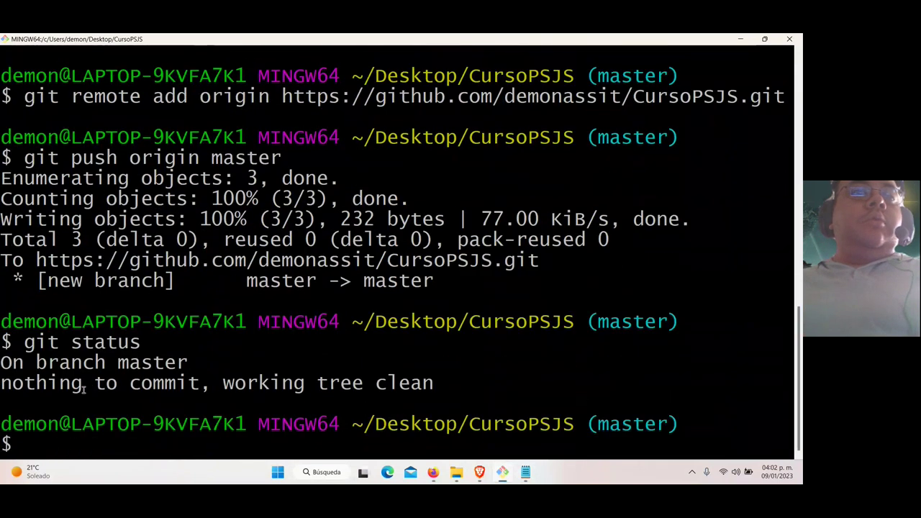
pyautogui.moveTo(52, 342); pyautogui.dragTo(317, 405)
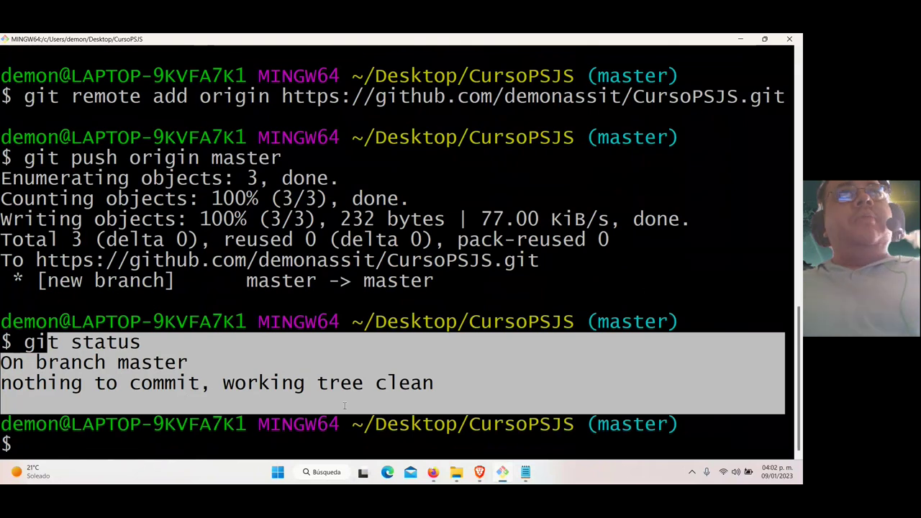
pyautogui.click(211, 440)
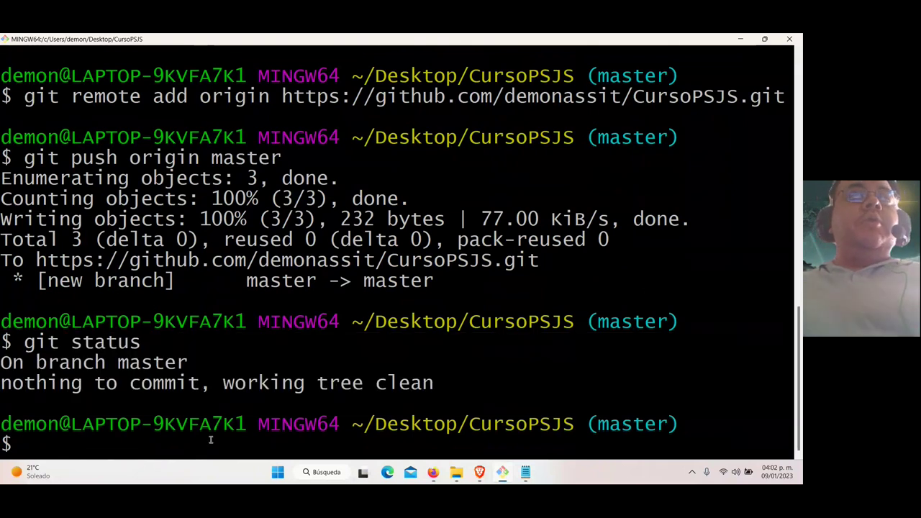
# Stage Prueba.txt with git add and rerun git status, which still reports nothing to commit
pyautogui.write('git add')
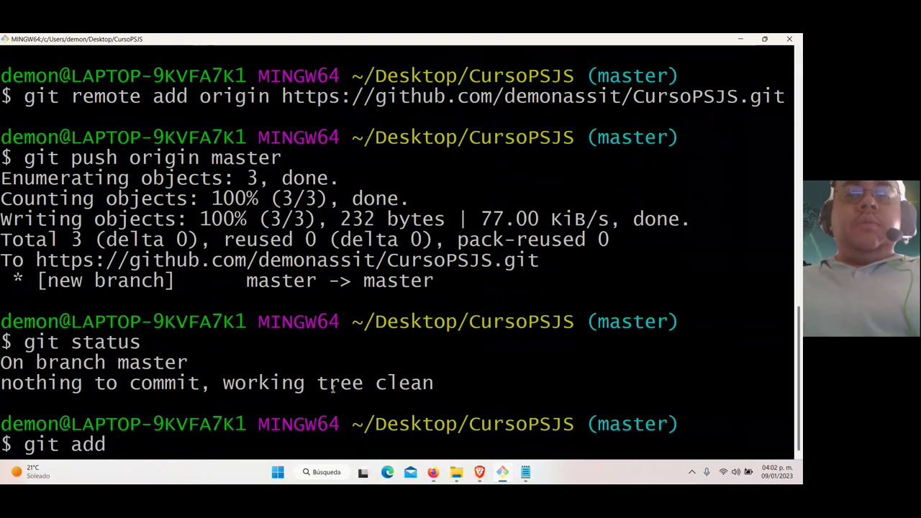
pyautogui.write('p')
pyautogui.press('Tab')
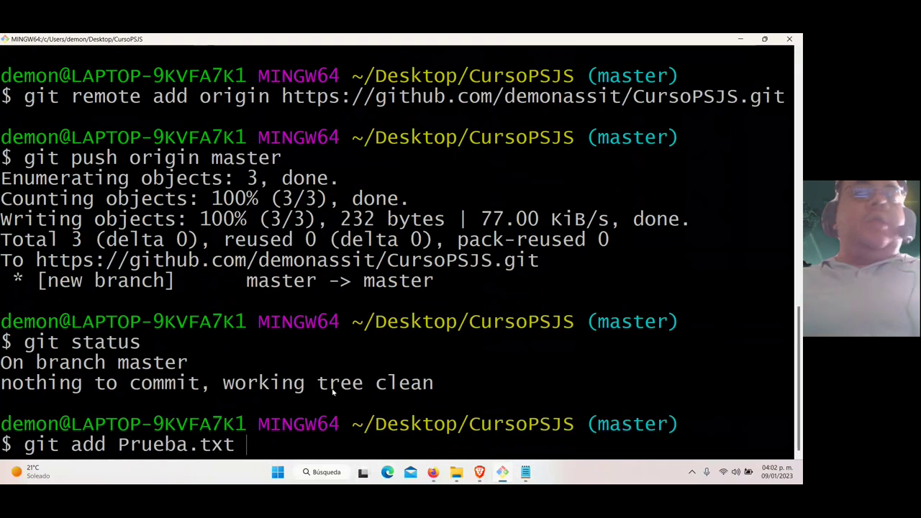
pyautogui.press('Return')
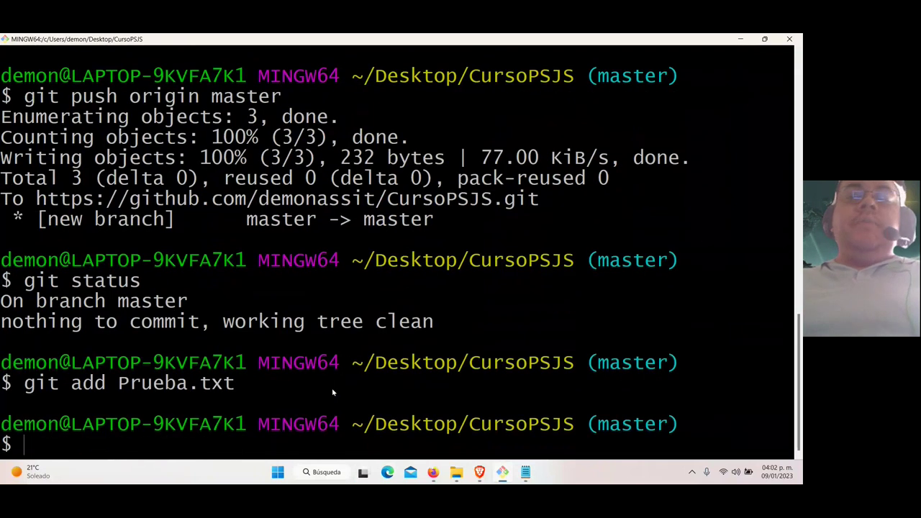
pyautogui.press('Up')
pyautogui.press('Up')
pyautogui.press('Return')
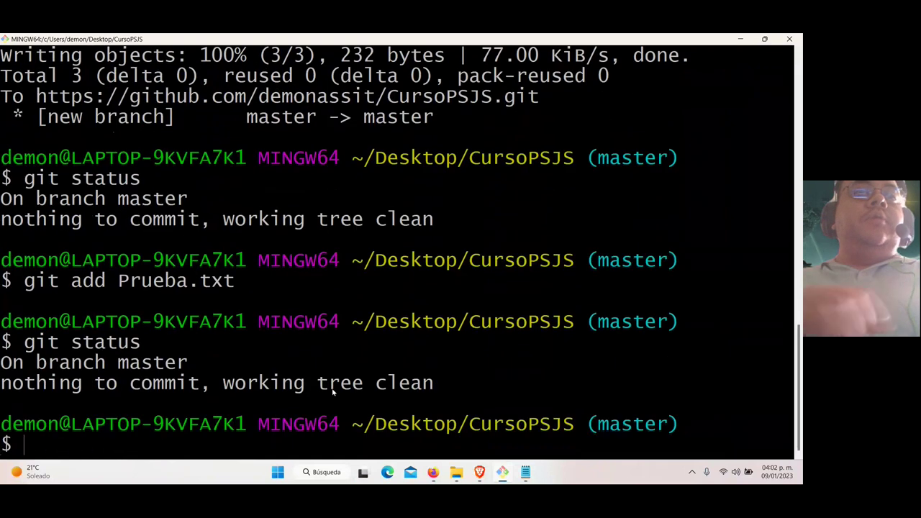
pyautogui.moveTo(14, 360); pyautogui.dragTo(328, 385)
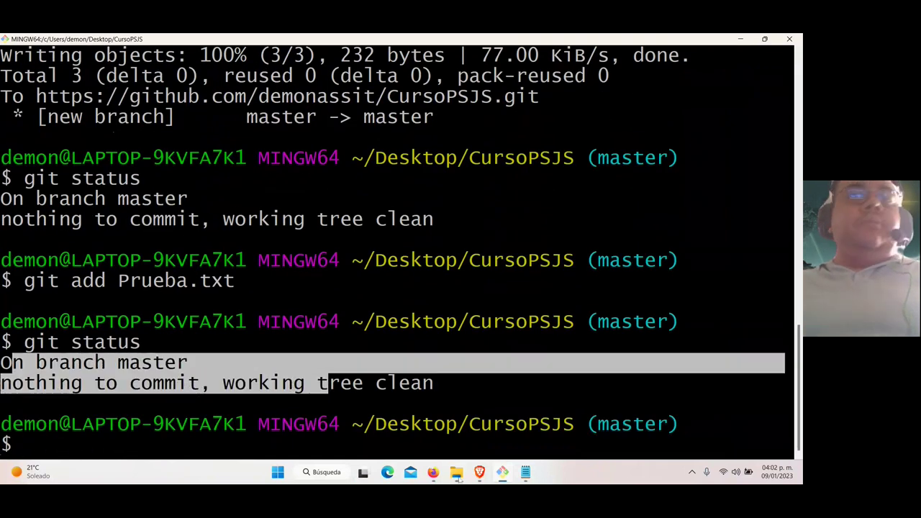
pyautogui.click(403, 388)
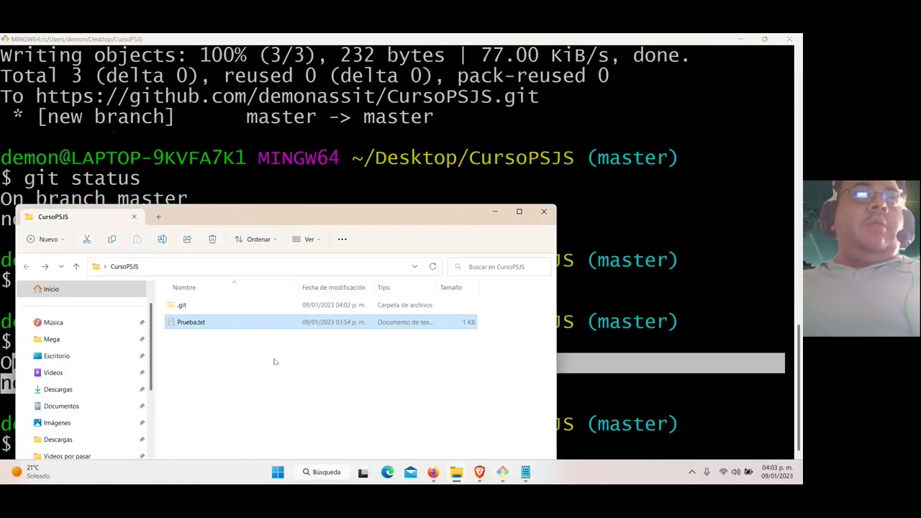
# Save the edited Prueba.txt in Notepad and recall git add Prueba.txt in Git Bash
pyautogui.click(605, 347)
pyautogui.click(192, 447)
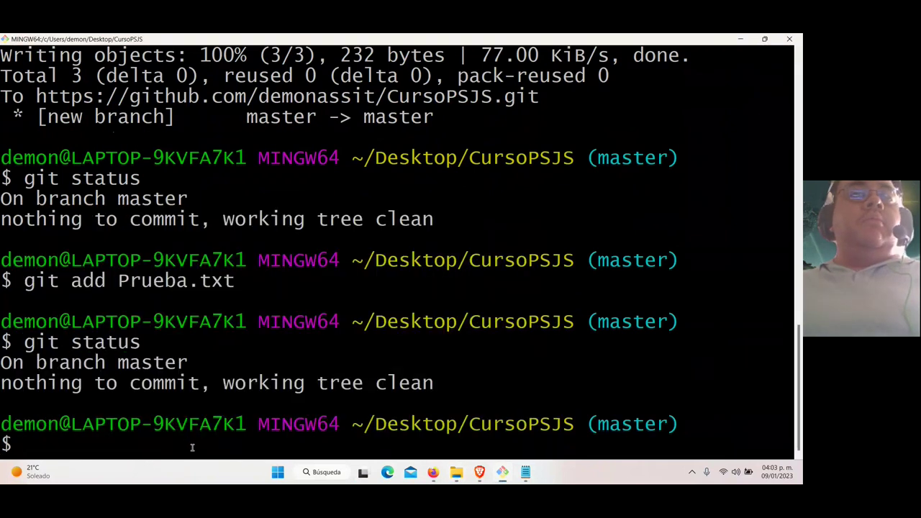
pyautogui.click(525, 472)
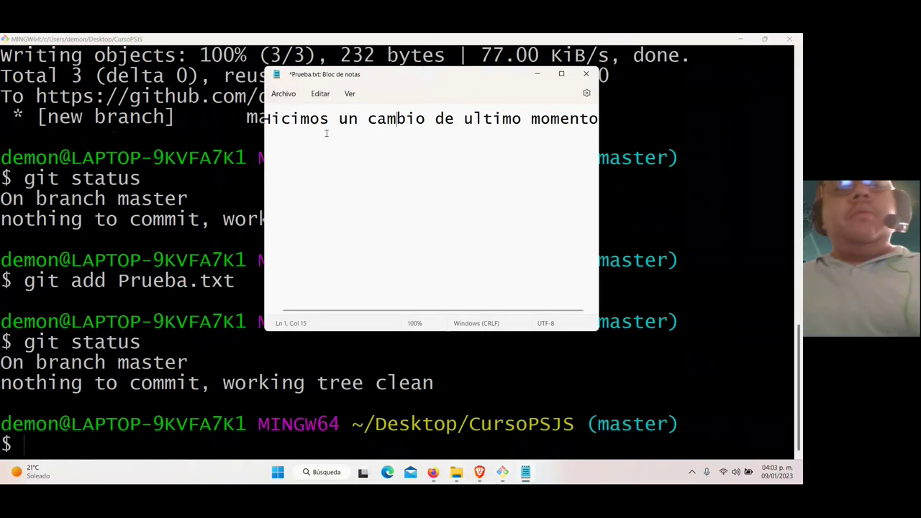
pyautogui.hotkey('ctrl', 's')
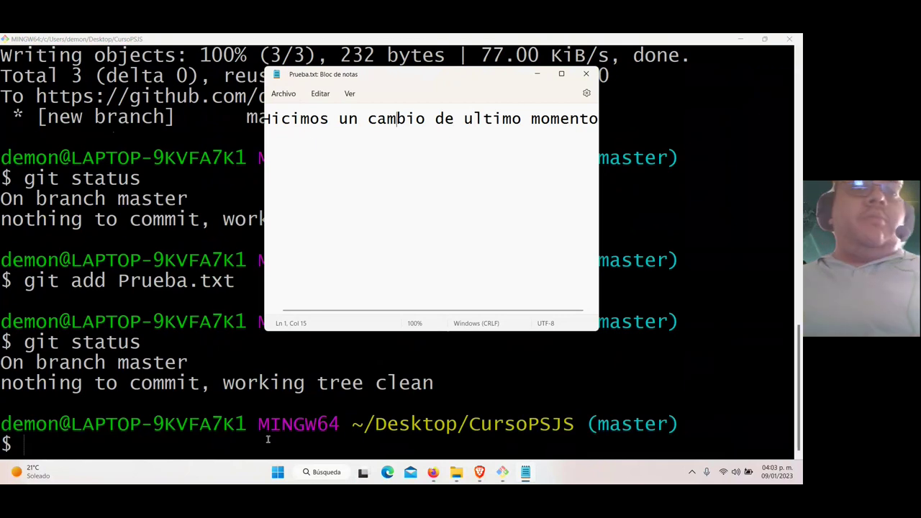
pyautogui.click(268, 440)
pyautogui.press('Up')
pyautogui.press('Up')
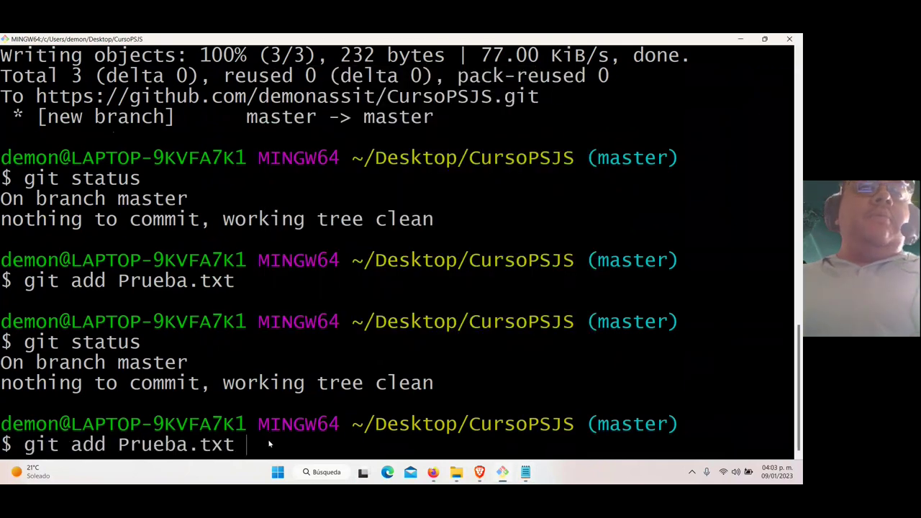
# Rerun git add Prueba.txt and git status, which now lists Prueba.txt as modified and staged
pyautogui.press('Return')
pyautogui.press('Up')
pyautogui.press('Up')
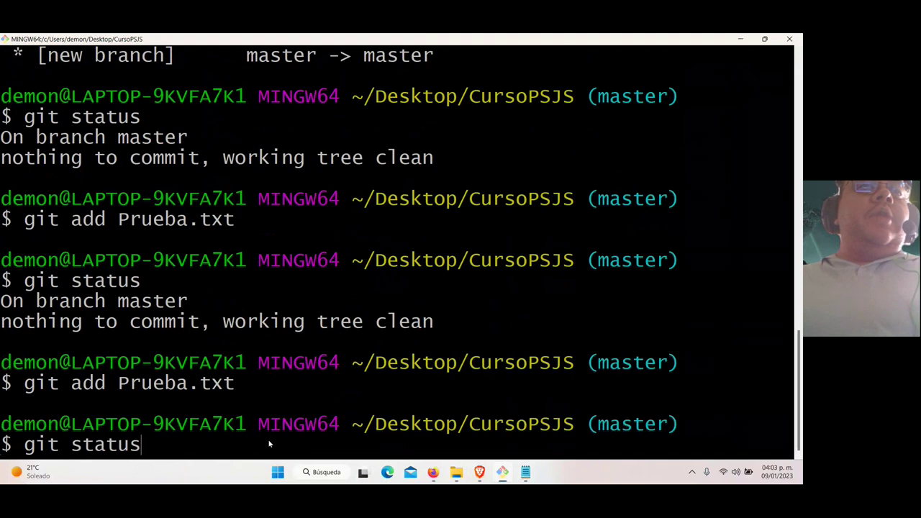
pyautogui.press('Return')
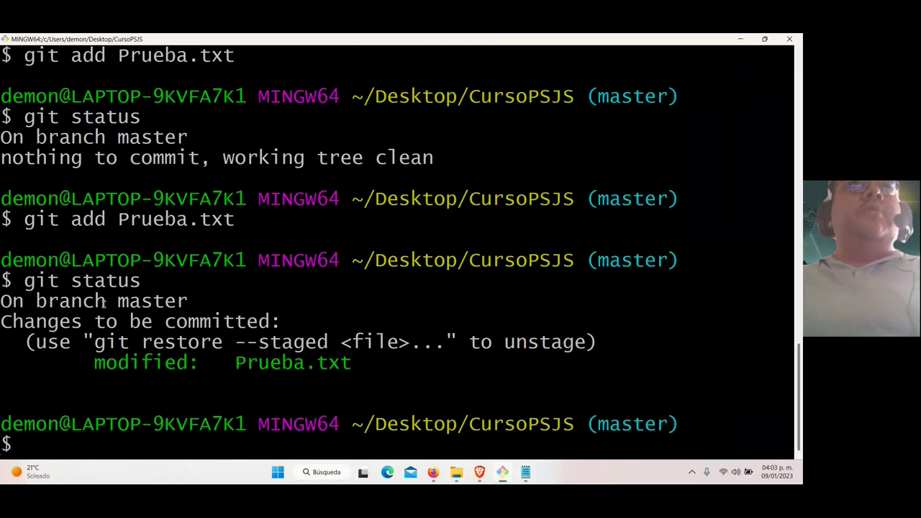
pyautogui.moveTo(95, 362); pyautogui.dragTo(362, 371)
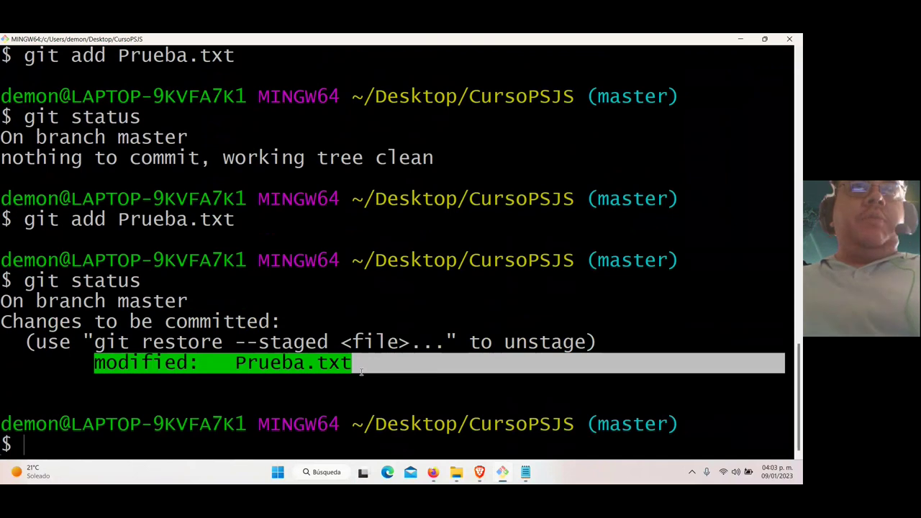
pyautogui.click(527, 473)
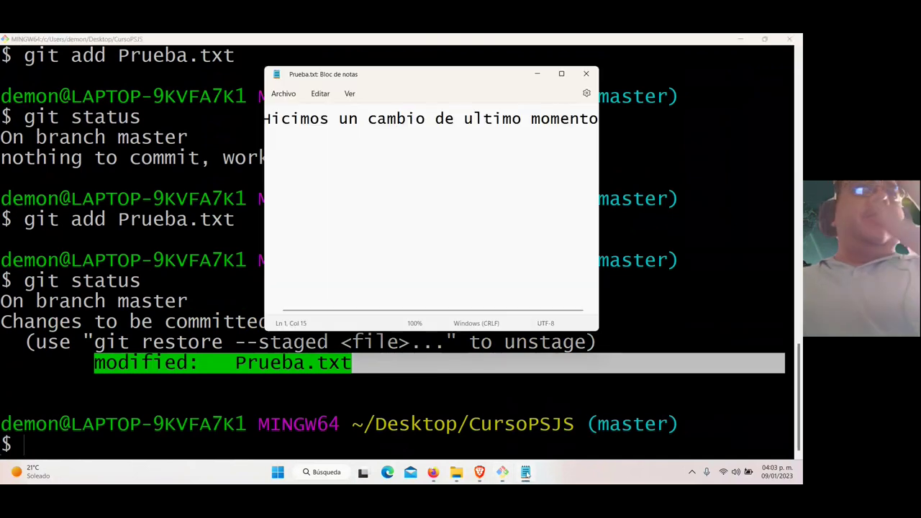
pyautogui.click(123, 436)
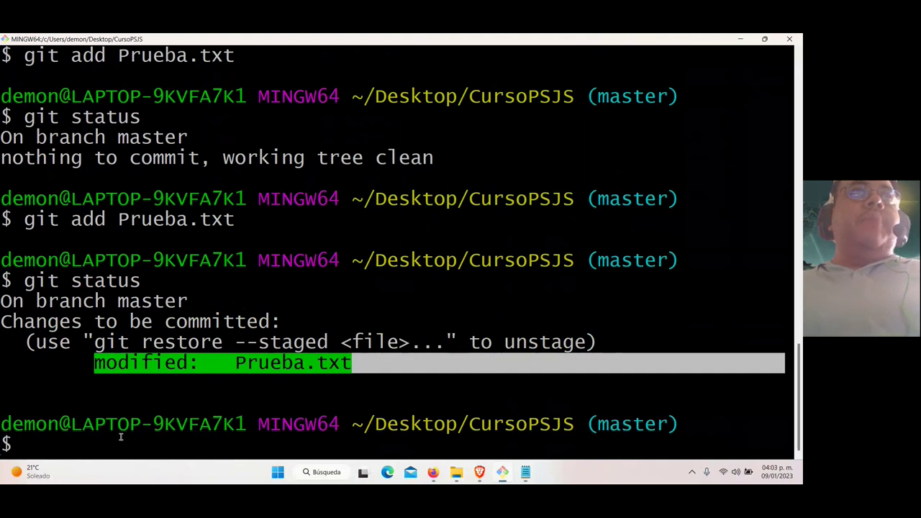
# Commit the staged change with the message 'Modificacion del codigo'
pyautogui.write('git comm')
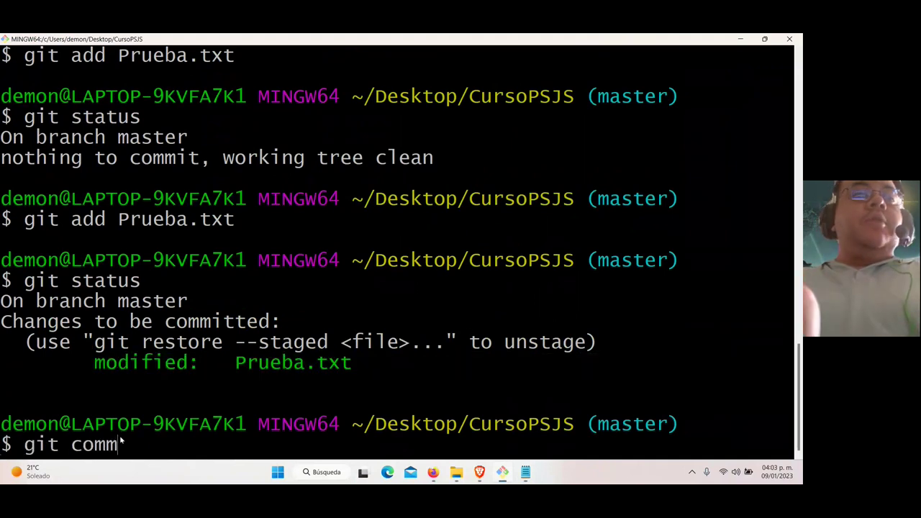
pyautogui.write('it -m ""')
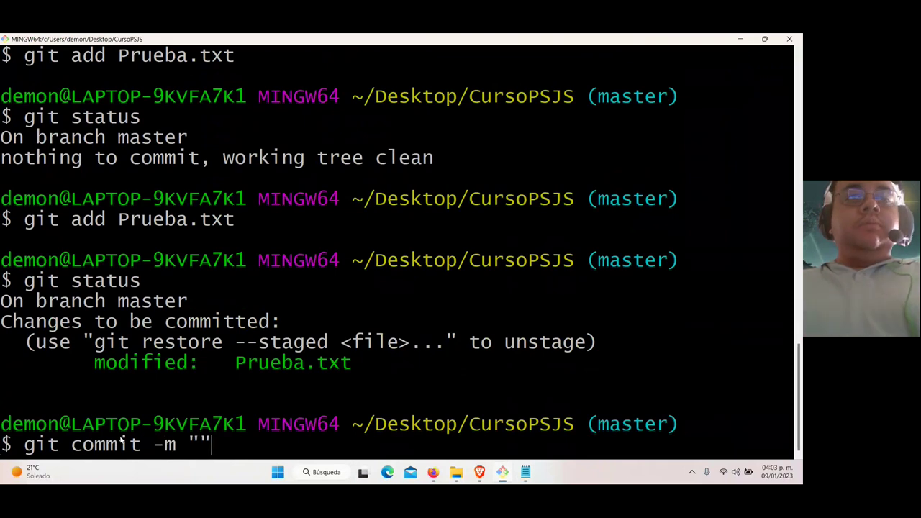
pyautogui.press('Left')
pyautogui.write('Modificacion')
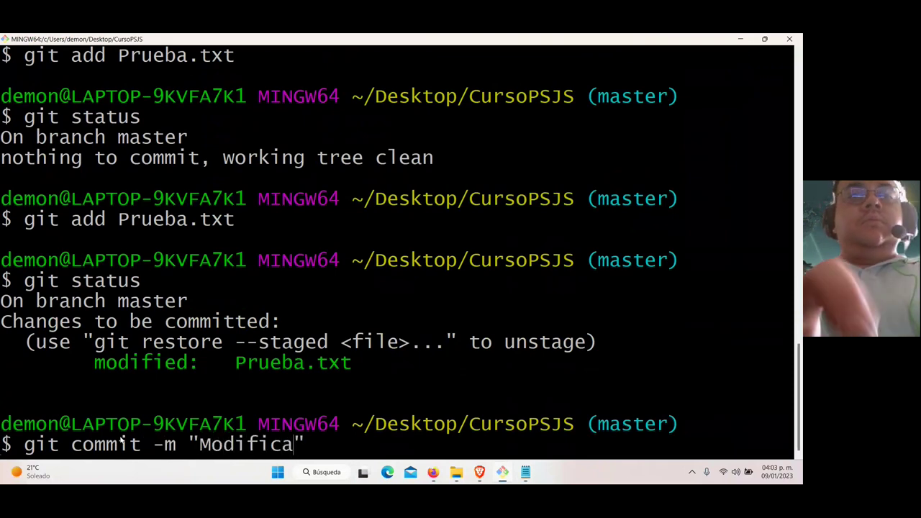
pyautogui.write(' del codigo')
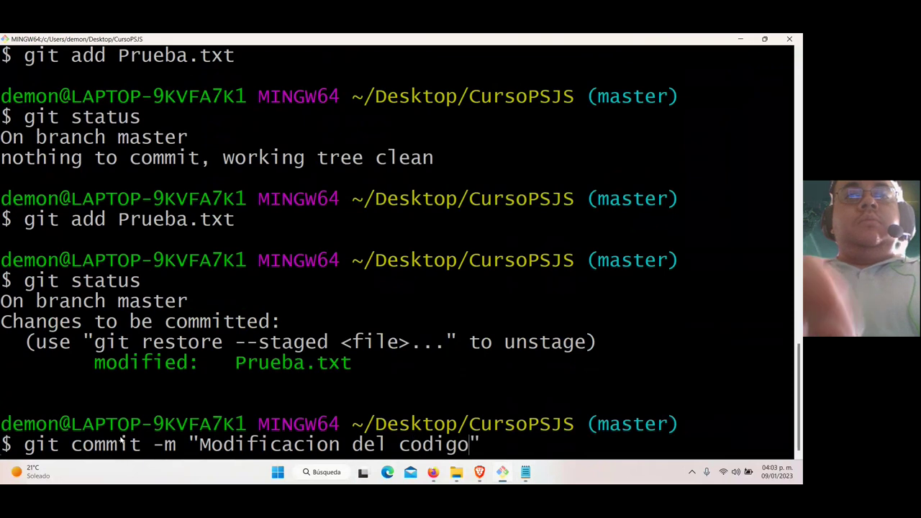
pyautogui.press('Return')
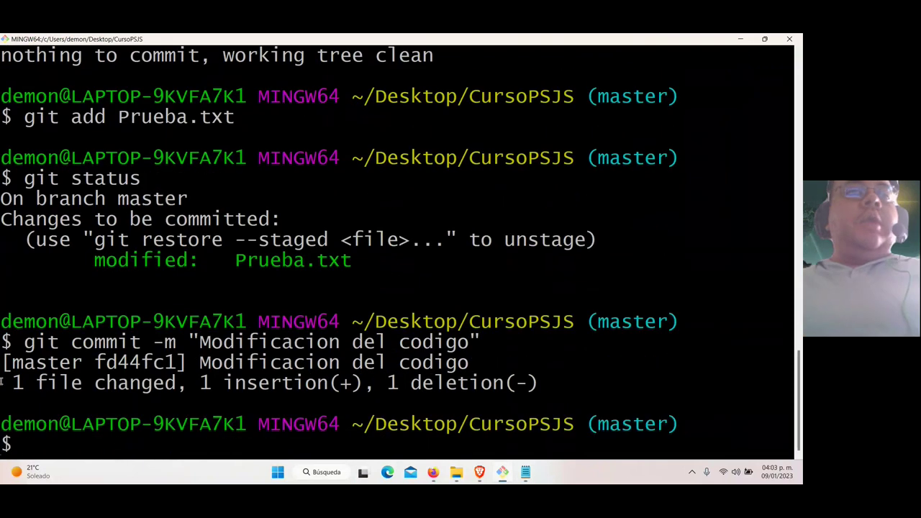
pyautogui.moveTo(61, 370); pyautogui.dragTo(536, 392)
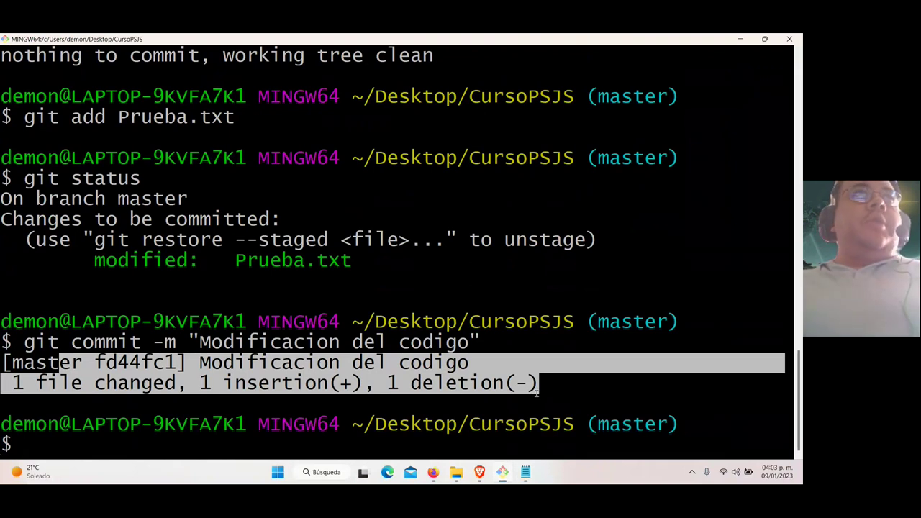
# Push the commit to origin master and confirm git status reports the working tree clean
pyautogui.write('git pu')
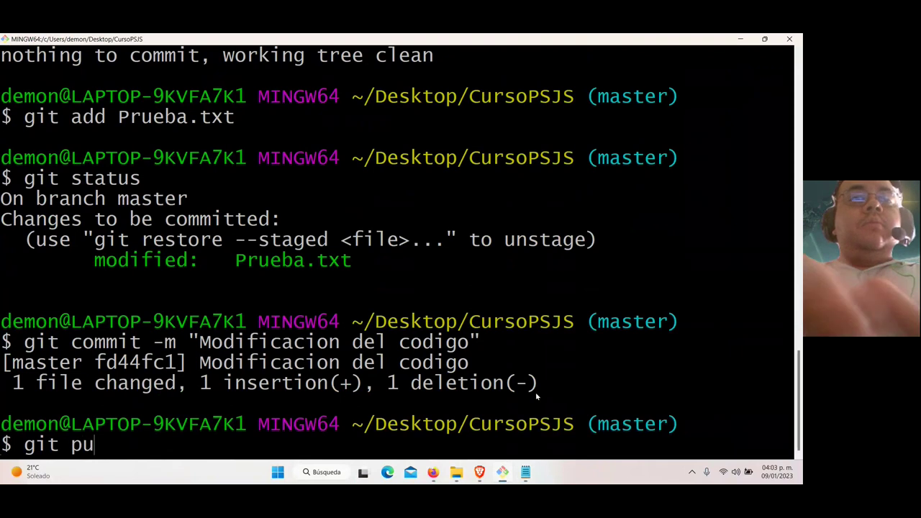
pyautogui.write('sh origin master')
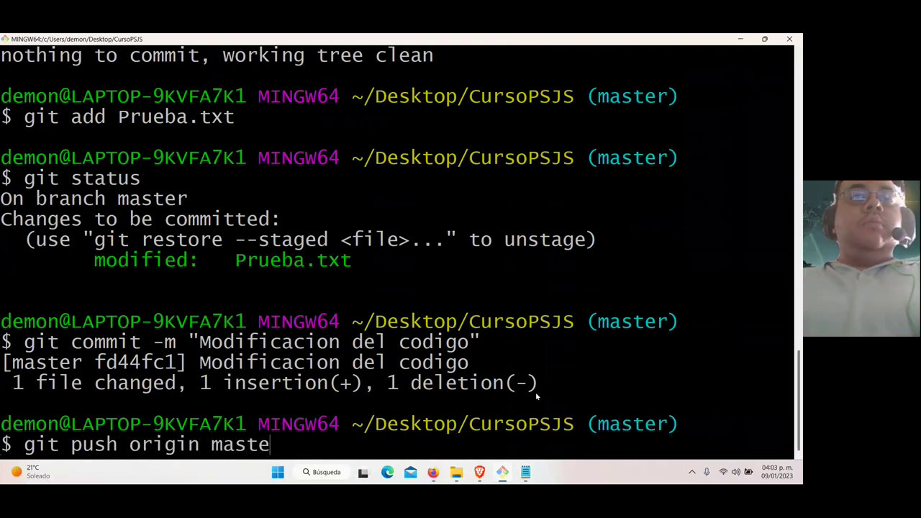
pyautogui.press('Return')
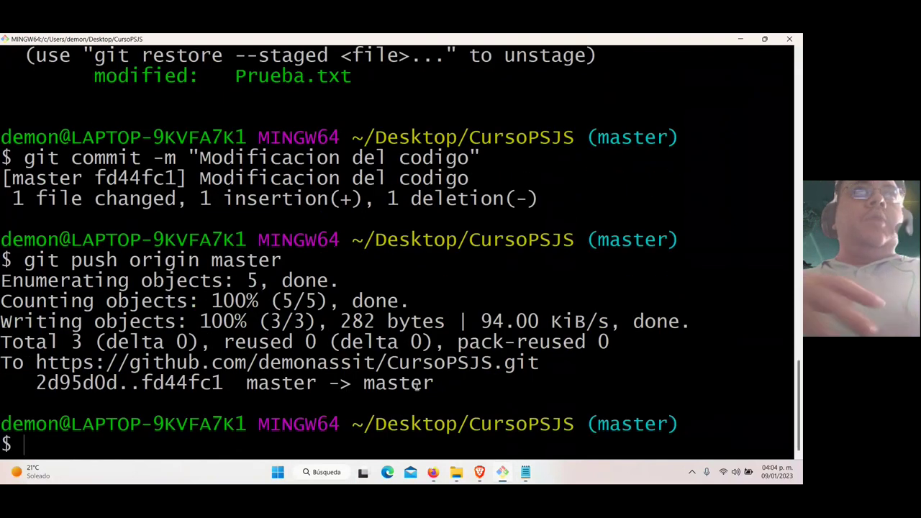
pyautogui.write('git status')
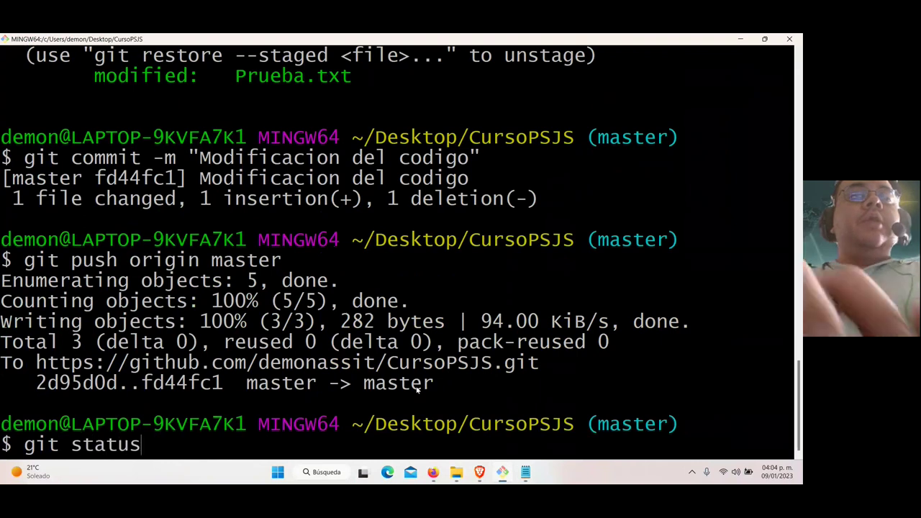
pyautogui.press('Return')
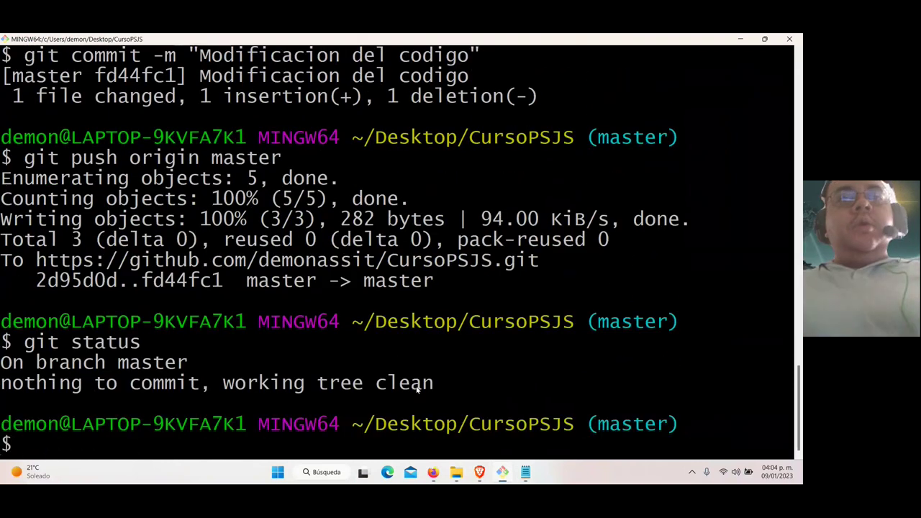
pyautogui.moveTo(36, 382); pyautogui.dragTo(245, 383)
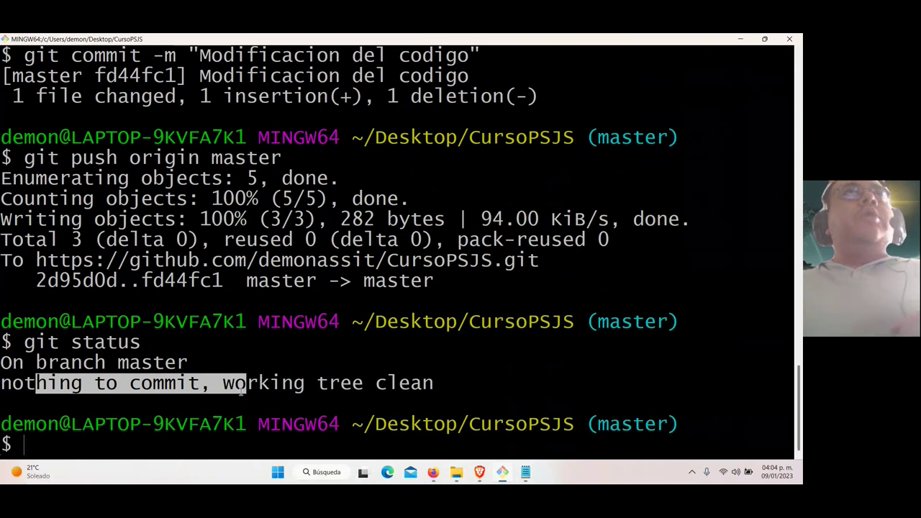
pyautogui.click(339, 398)
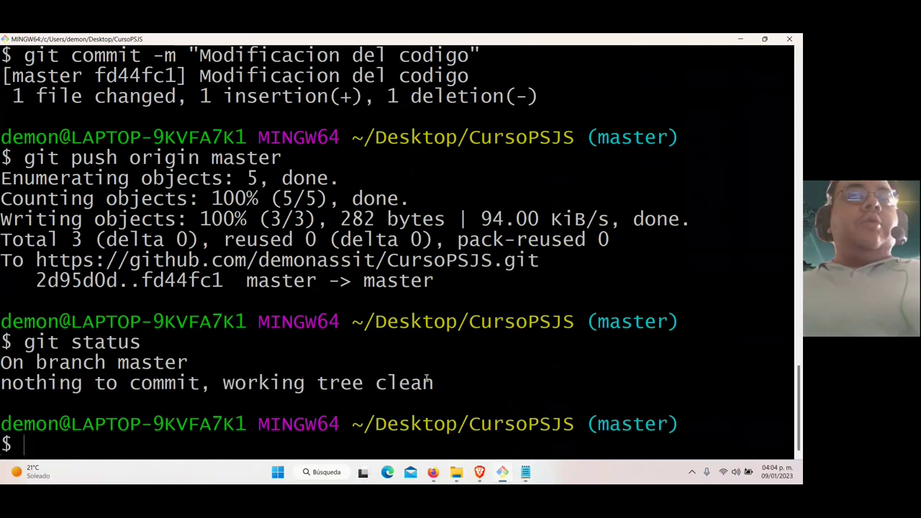
pyautogui.moveTo(444, 383); pyautogui.dragTo(277, 385)
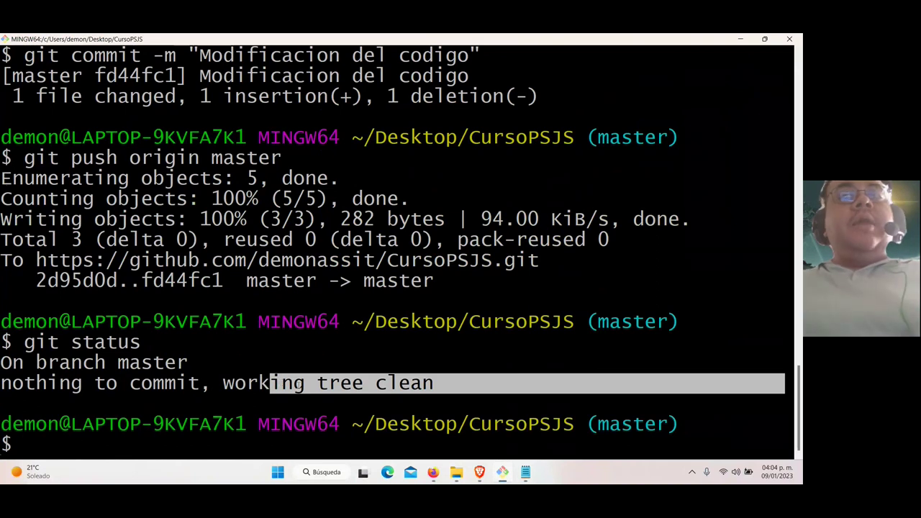
pyautogui.moveTo(480, 471)
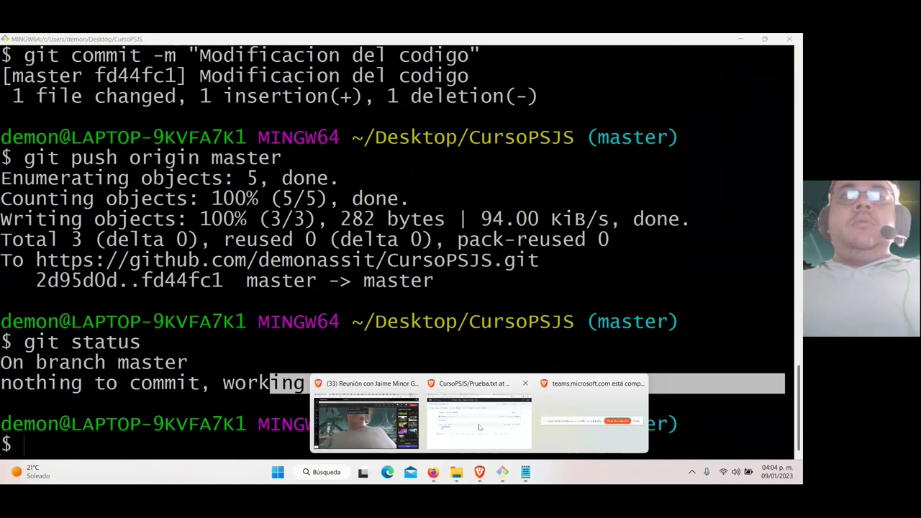
pyautogui.click(480, 427)
# Reload CursoPSJS on GitHub and open commit fd44fc1 'Modificacion del codigo' showing the new Prueba.txt line
pyautogui.click(11, 57)
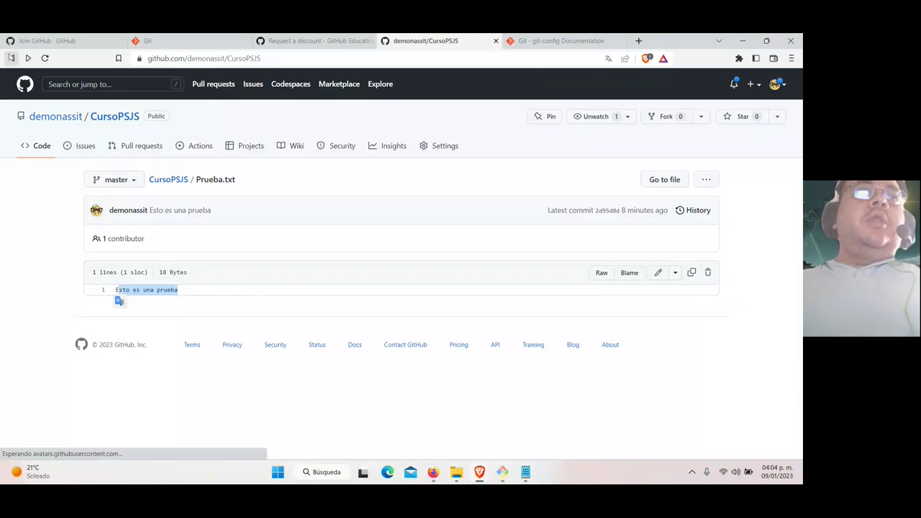
pyautogui.click(45, 57)
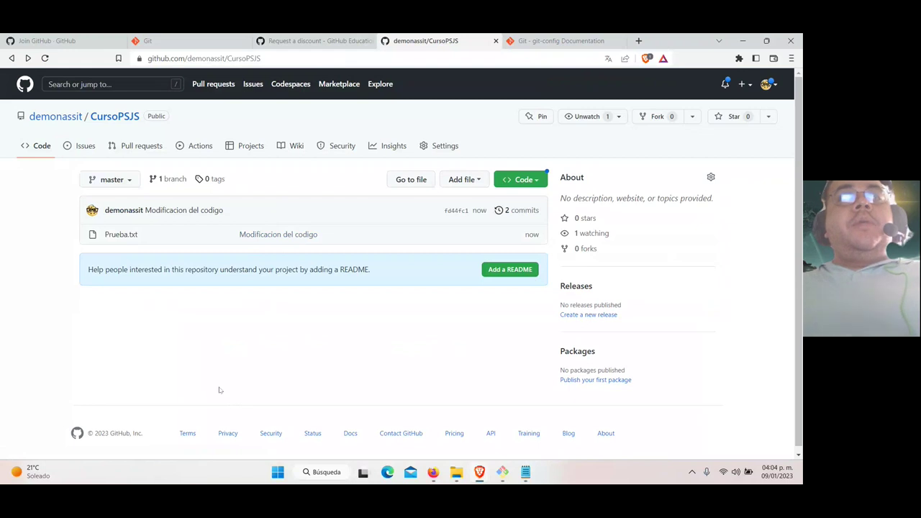
pyautogui.click(520, 211)
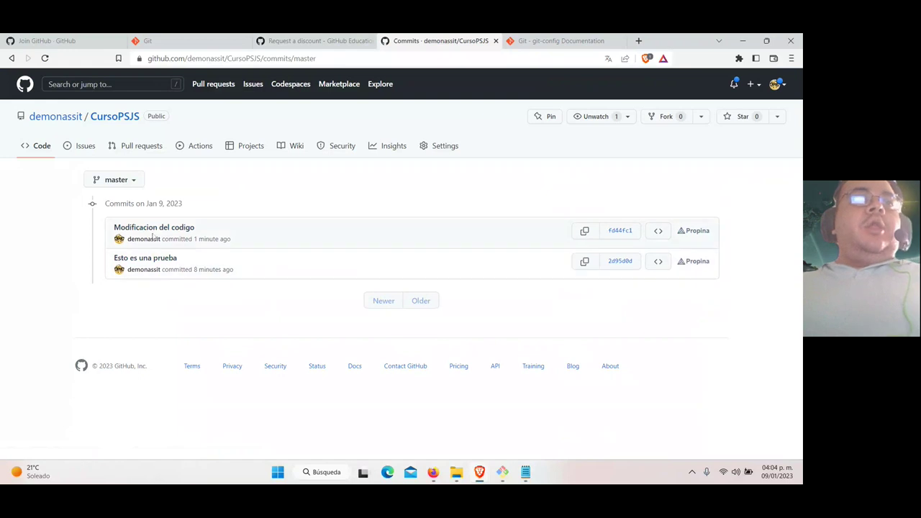
pyautogui.click(154, 230)
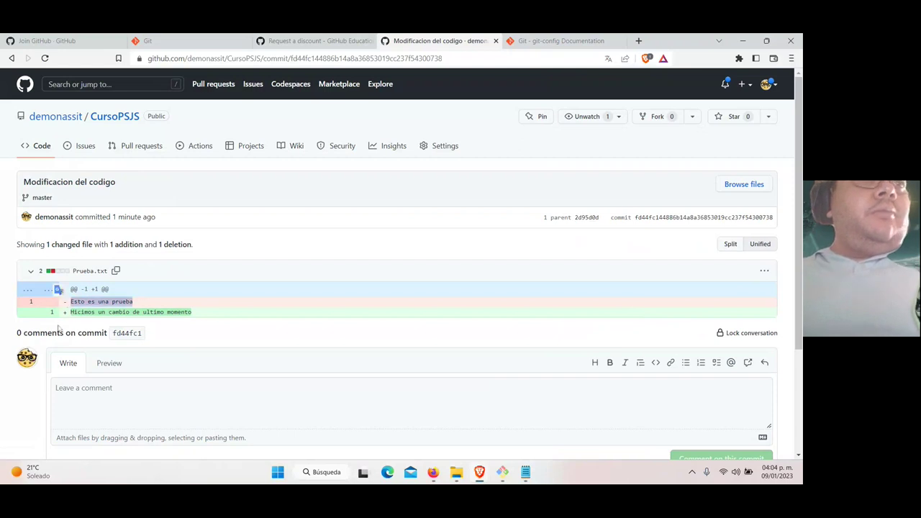
pyautogui.moveTo(185, 312); pyautogui.dragTo(69, 315)
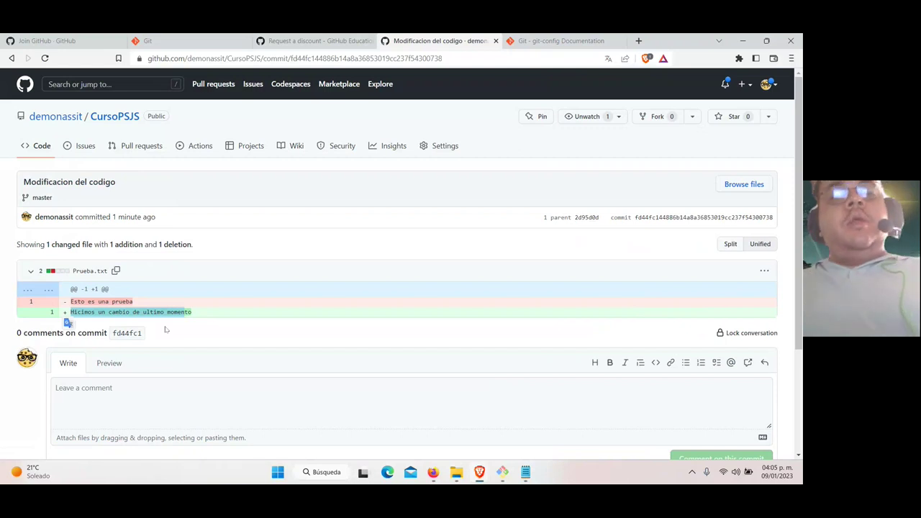
# Launch Visual Studio Code from the Start menu
pyautogui.press('super')
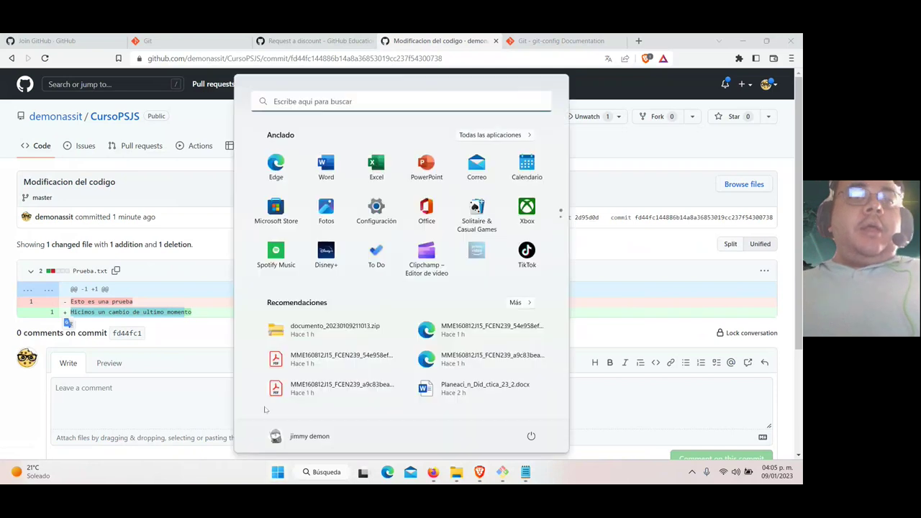
pyautogui.write('vi')
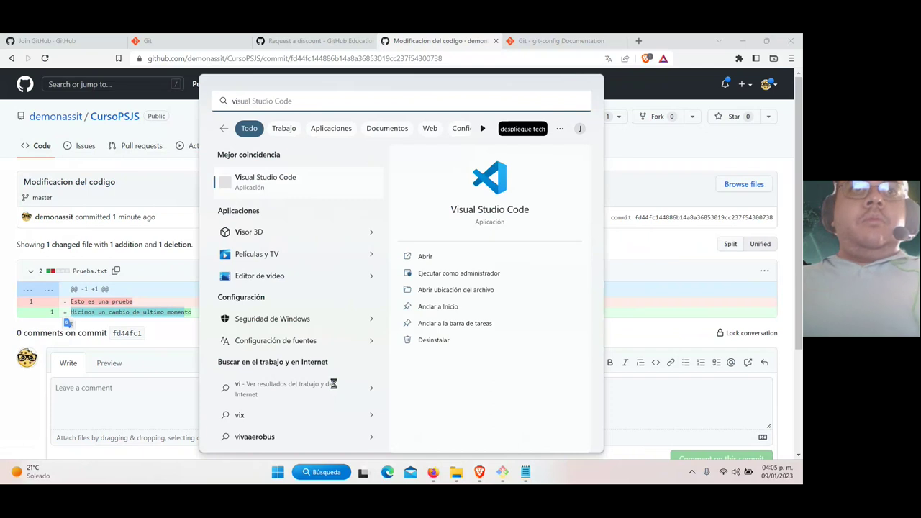
pyautogui.click(275, 184)
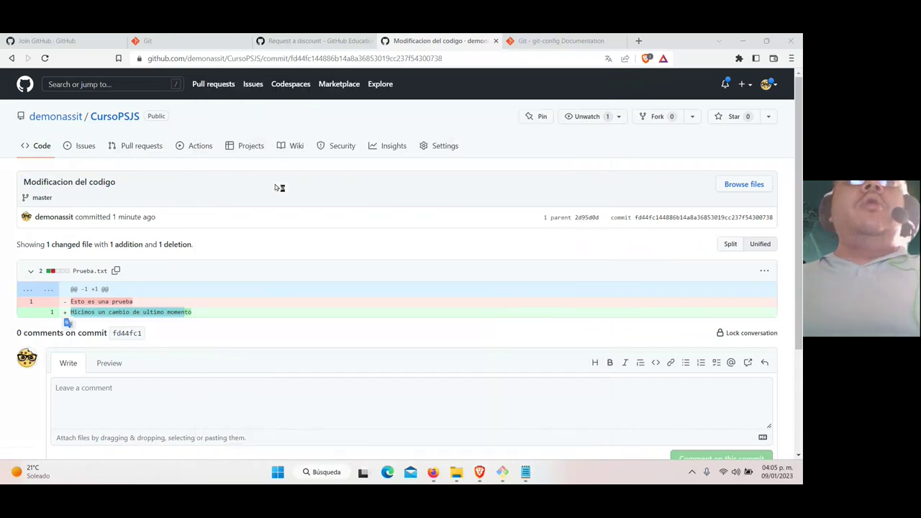
# In Brave, search Google for 'visual studio code' and open code.visualstudio.com
pyautogui.click(561, 40)
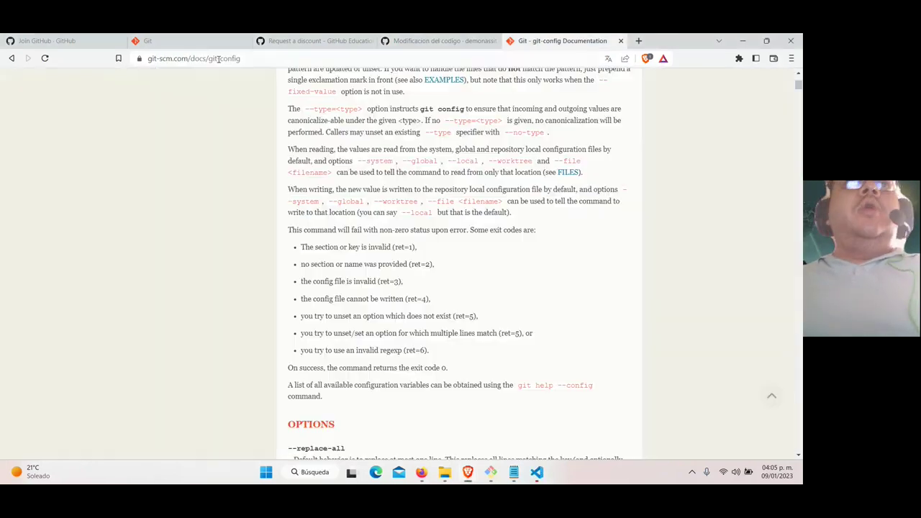
pyautogui.click(218, 59)
pyautogui.write('google.com')
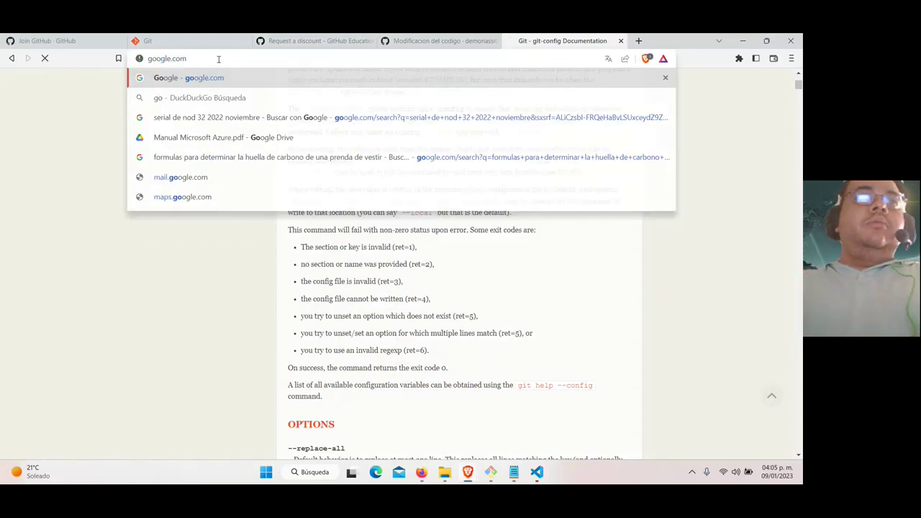
pyautogui.press('Return')
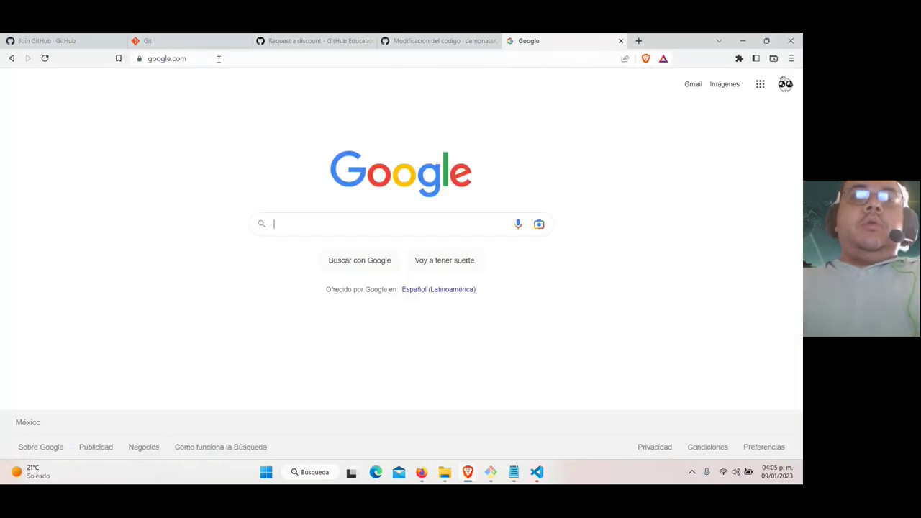
pyautogui.write('visual studio code')
pyautogui.press('Return')
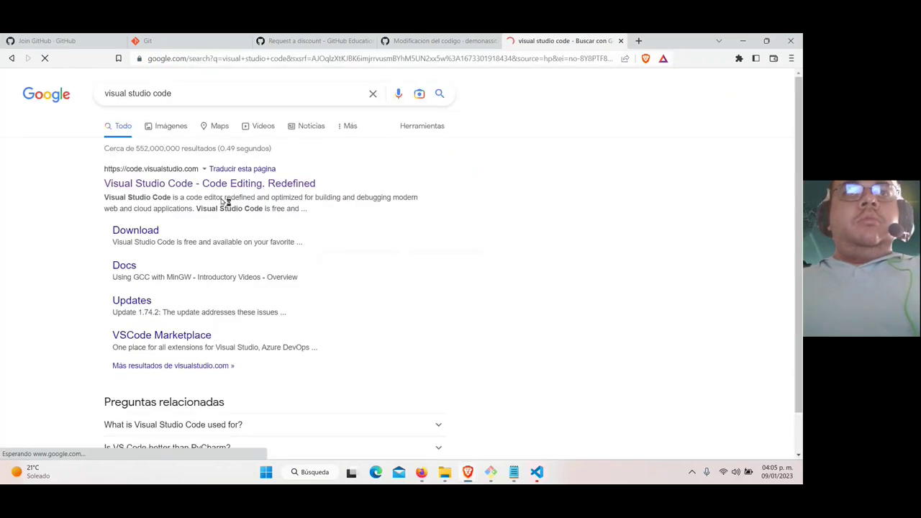
pyautogui.click(207, 184)
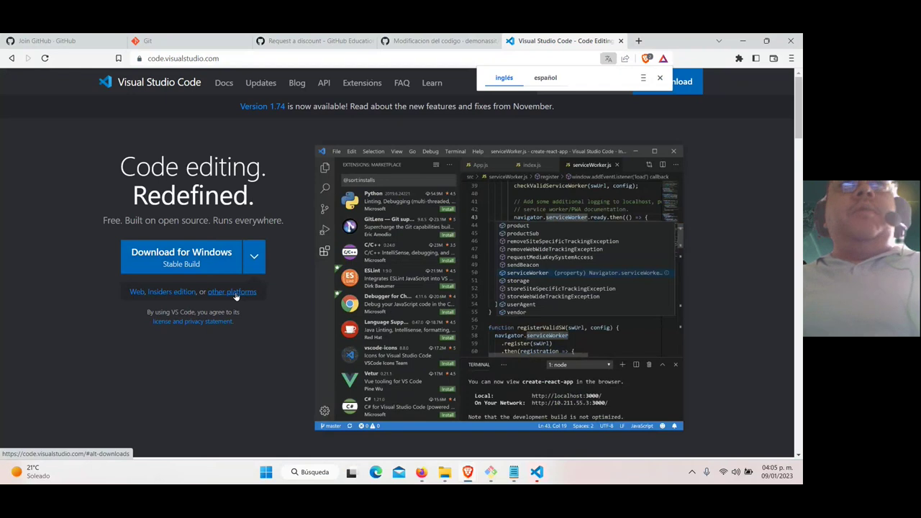
# Open the CursoPSJS folder in VS Code via Archivo > Abrir carpeta and dismiss the firewall alert
pyautogui.moveTo(539, 476)
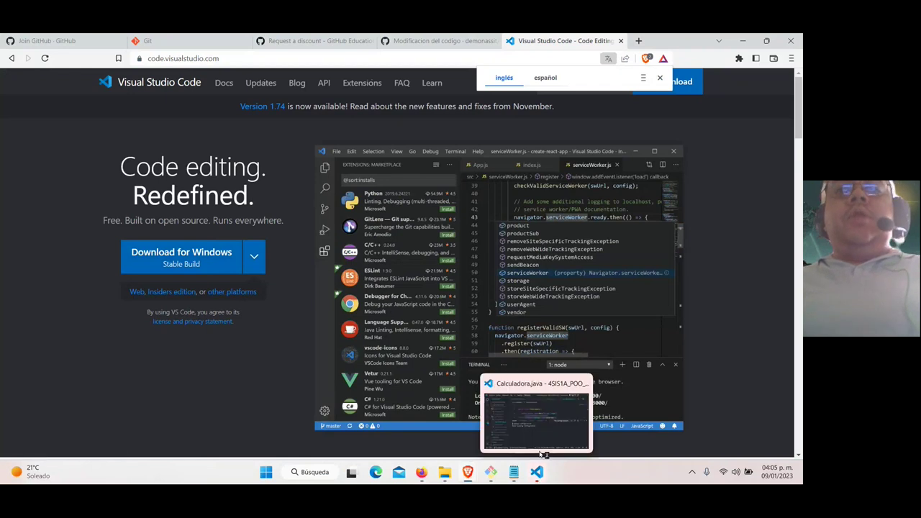
pyautogui.click(542, 452)
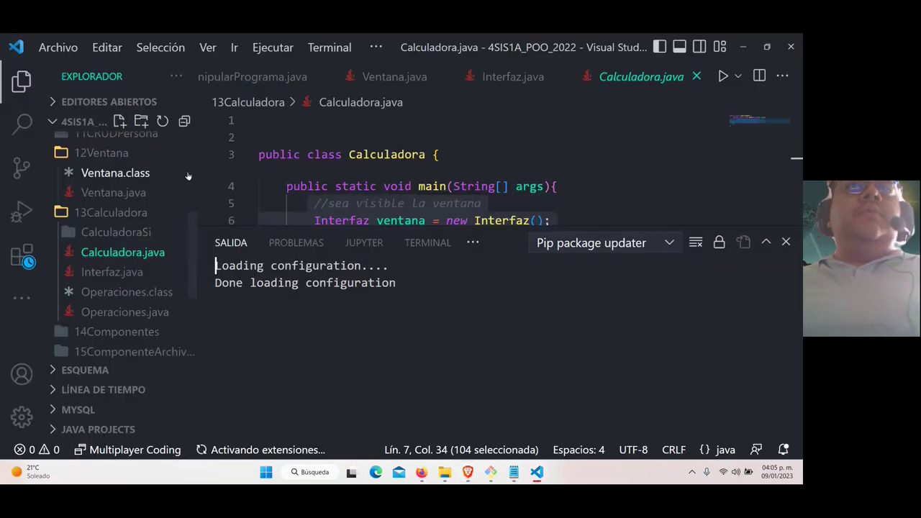
pyautogui.click(64, 54)
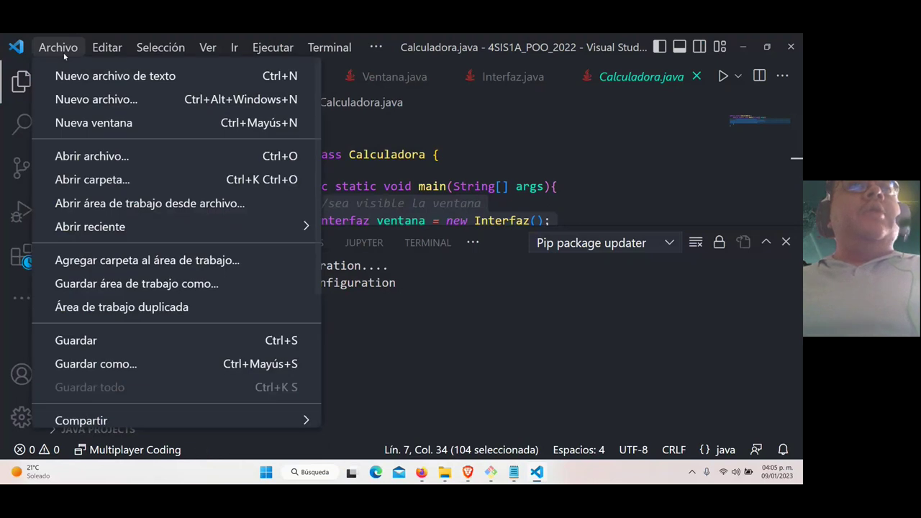
pyautogui.click(92, 181)
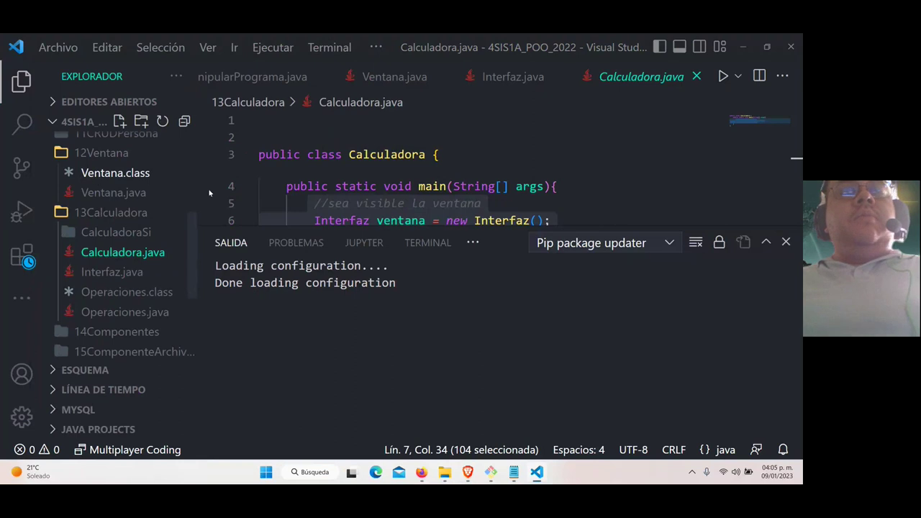
pyautogui.hotkey('ctrl', 'k')
pyautogui.hotkey('ctrl', 'o')
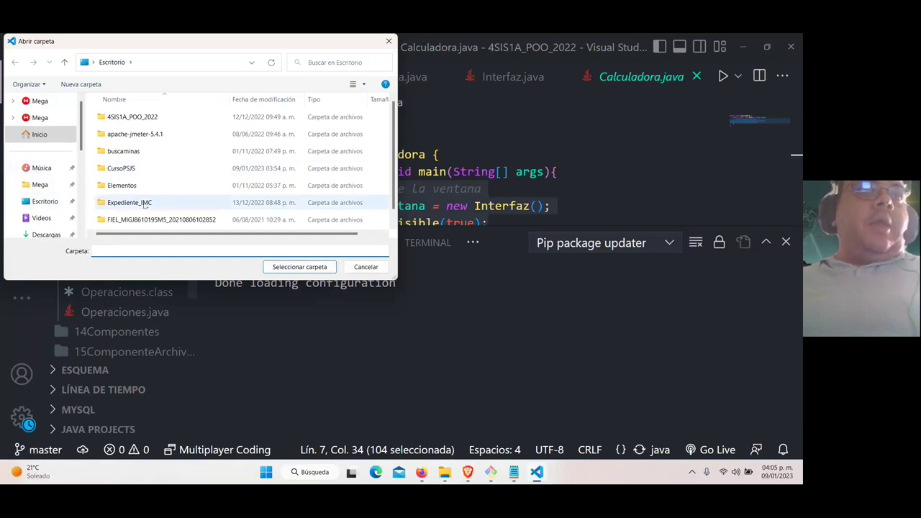
pyautogui.click(129, 170)
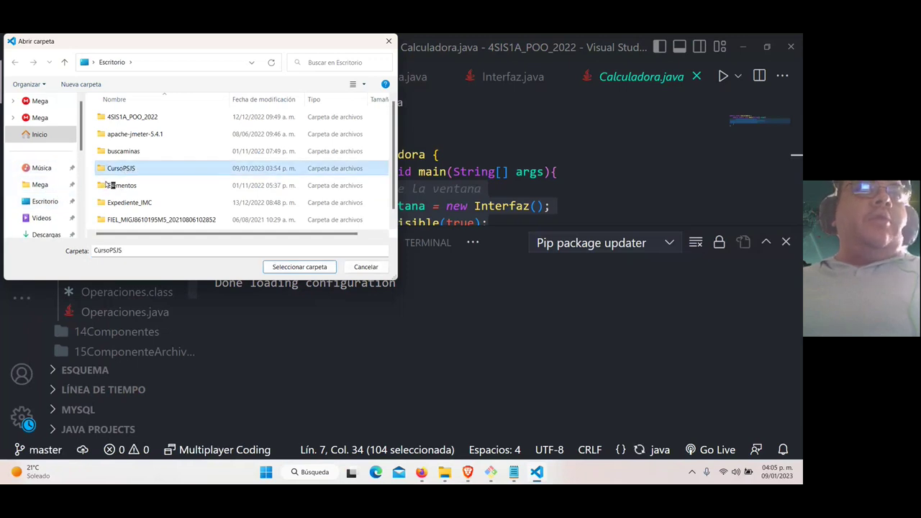
pyautogui.click(298, 268)
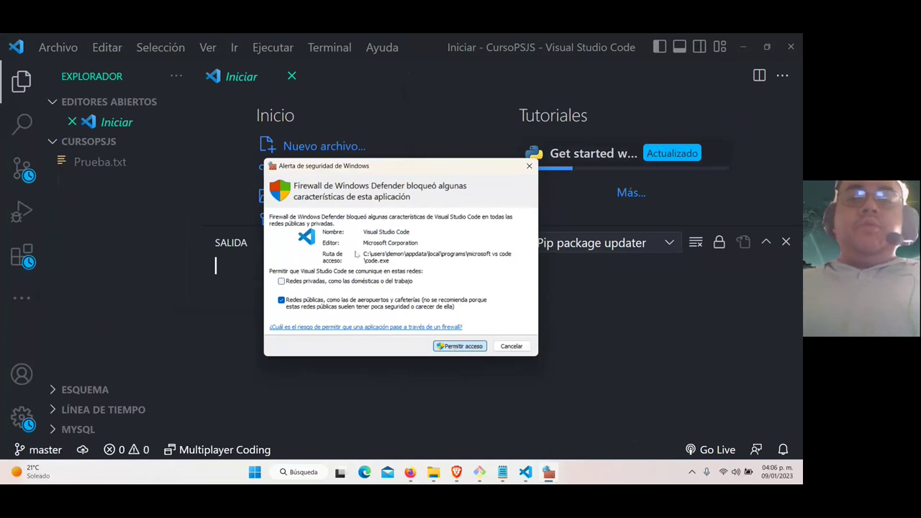
pyautogui.click(190, 290)
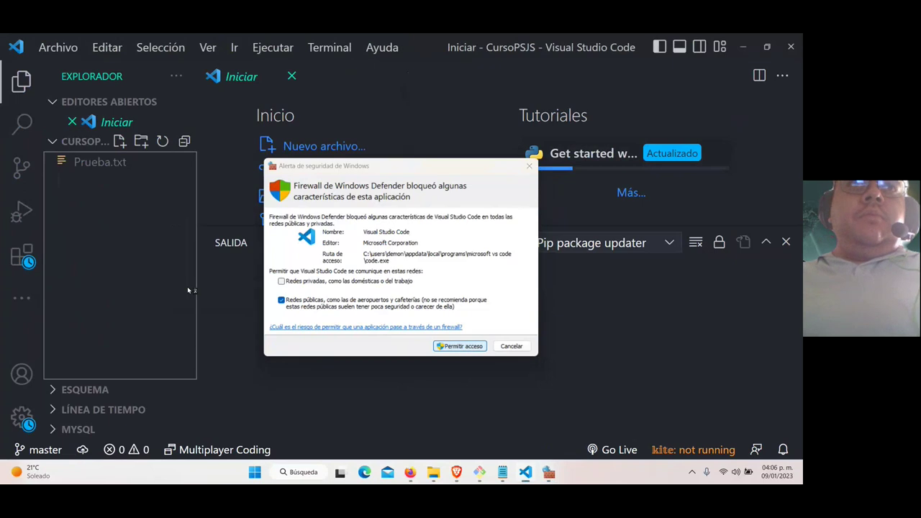
pyautogui.click(228, 288)
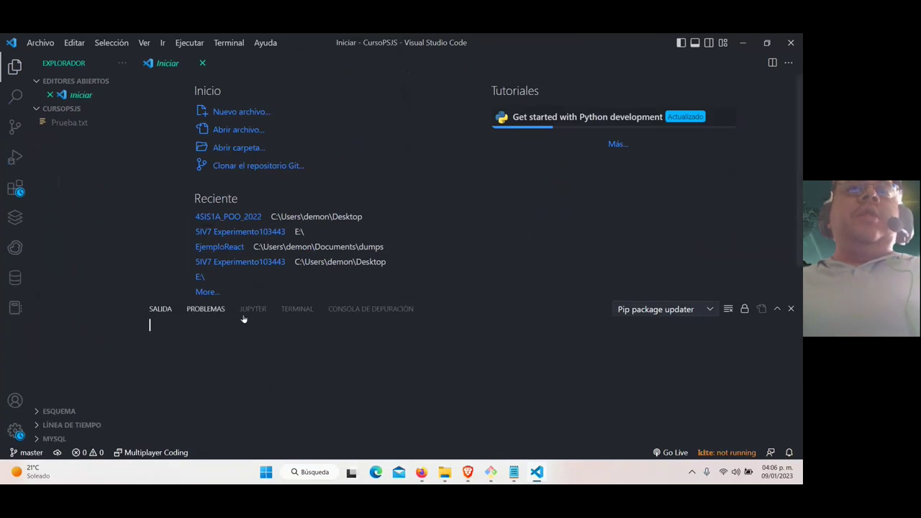
# Open Prueba.txt to show 'Hicimos un cambio de ultimo momento', then list the 34 installed extensions
pyautogui.click(78, 127)
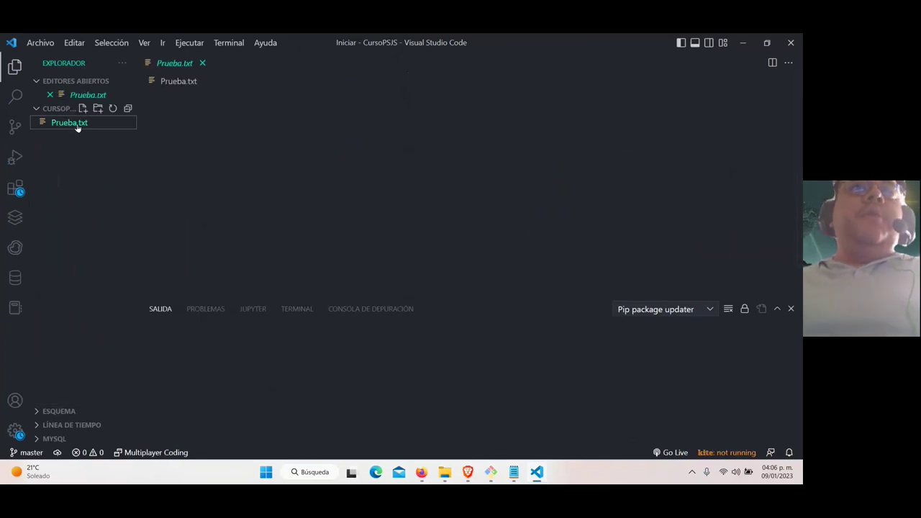
pyautogui.click(371, 104)
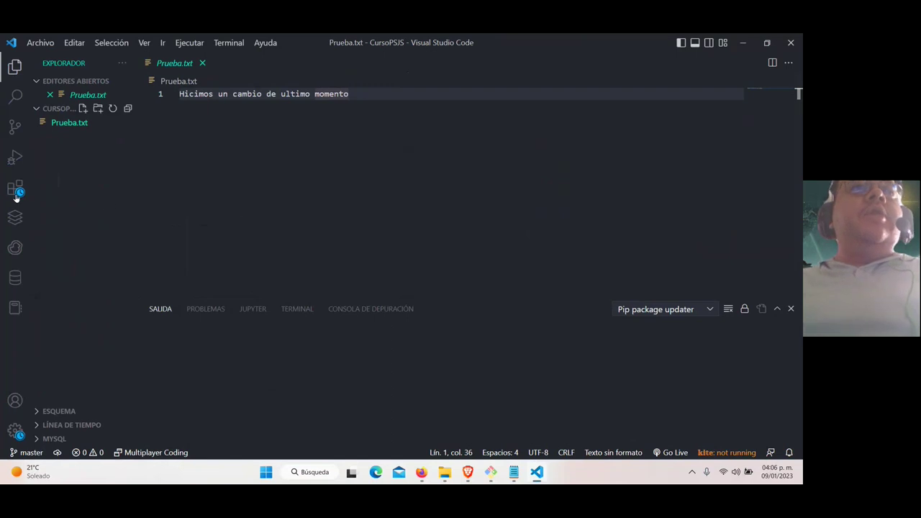
pyautogui.click(16, 191)
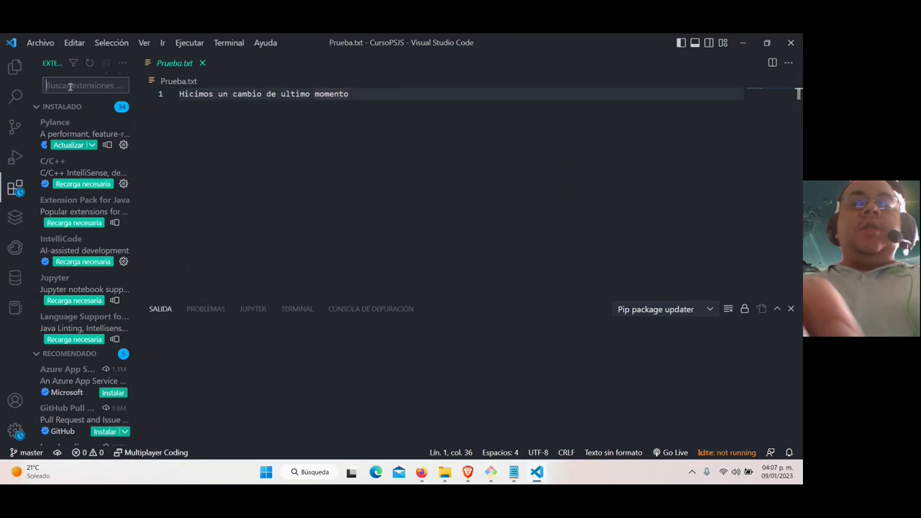
# Search extensions for 'npm', review npm and npm Intellisense 1.4.4, and reload to activate it
pyautogui.write('npm')
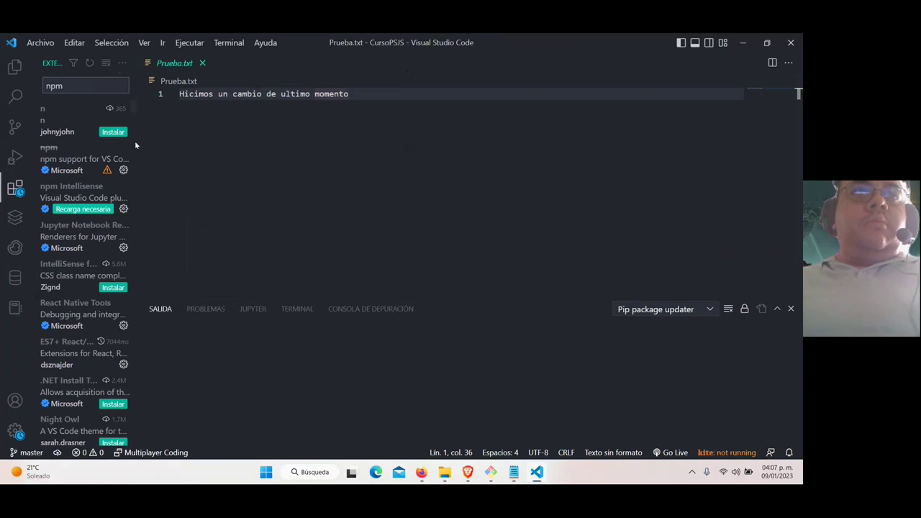
pyautogui.moveTo(136, 141); pyautogui.dragTo(212, 146)
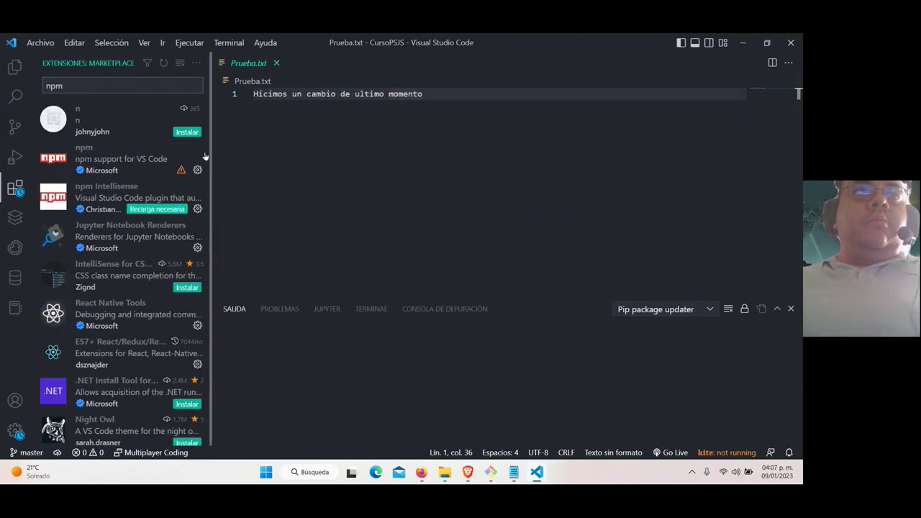
pyautogui.click(113, 165)
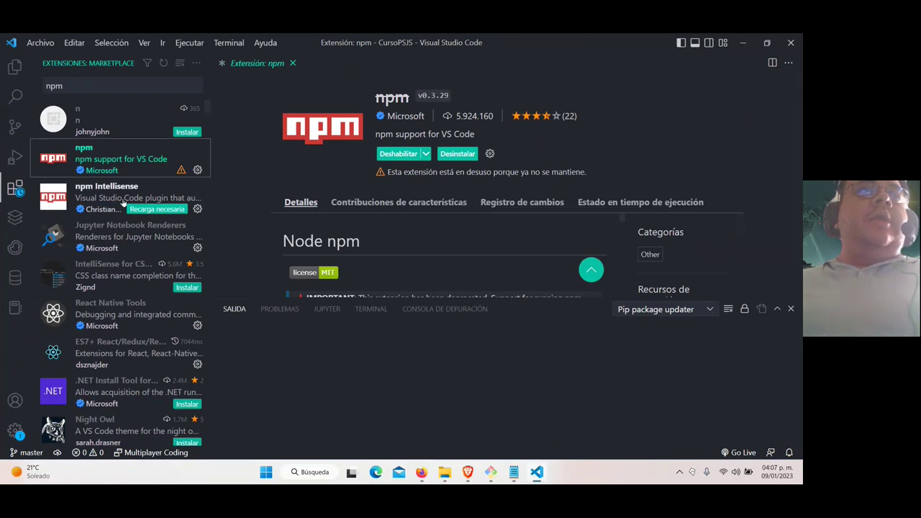
pyautogui.click(123, 203)
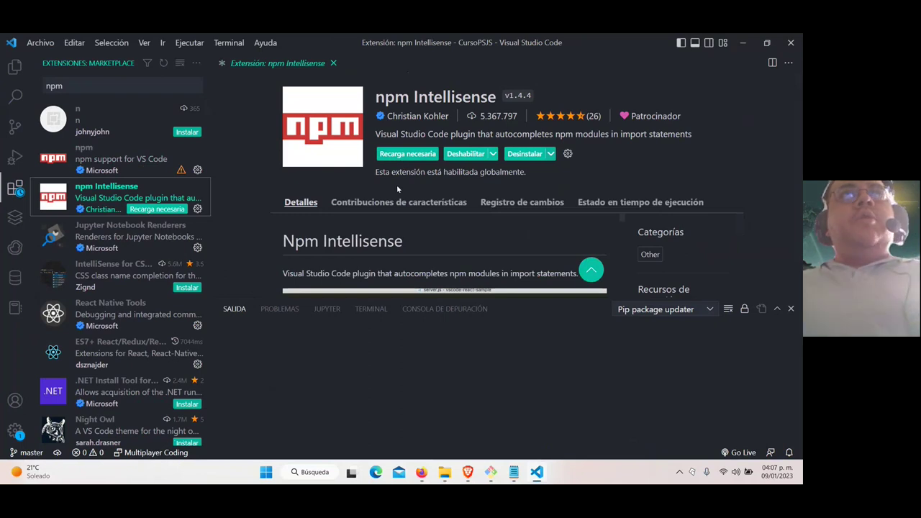
pyautogui.click(400, 154)
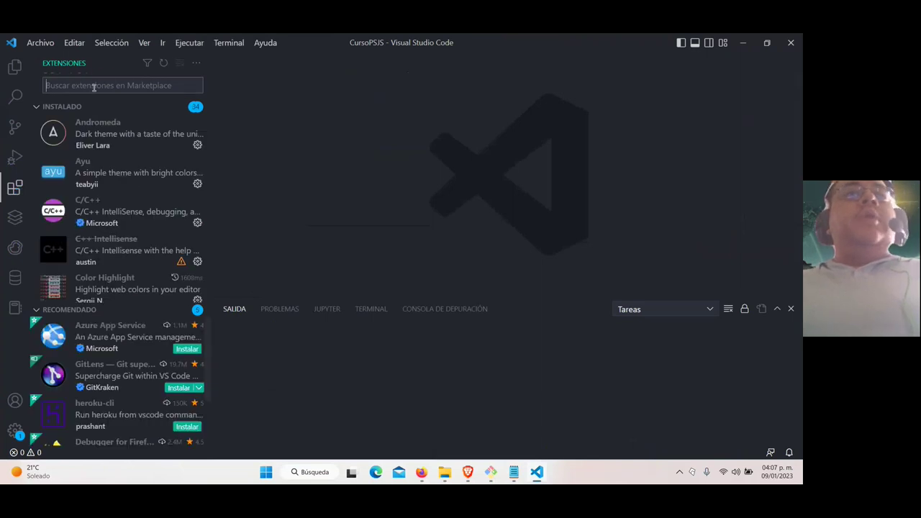
# Search extensions for 'spa' and view the Spanish Language Pack details
pyautogui.click(94, 86)
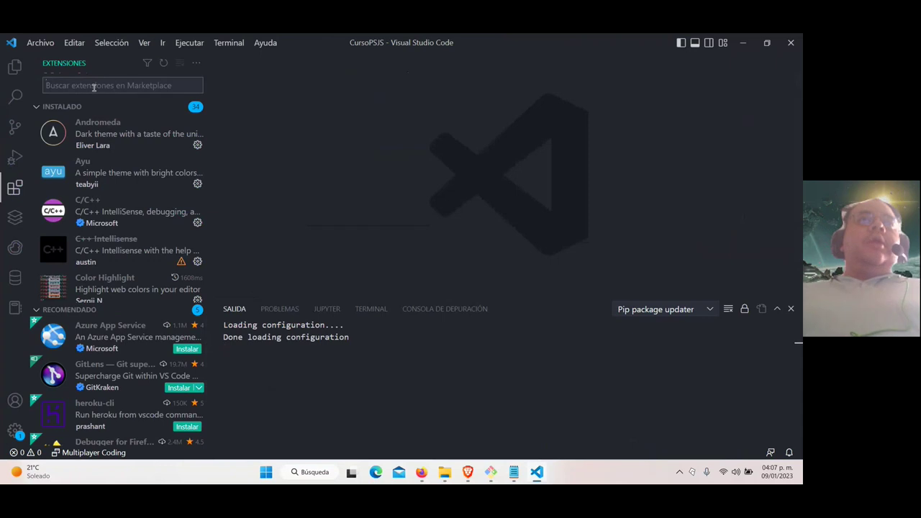
pyautogui.write('sp')
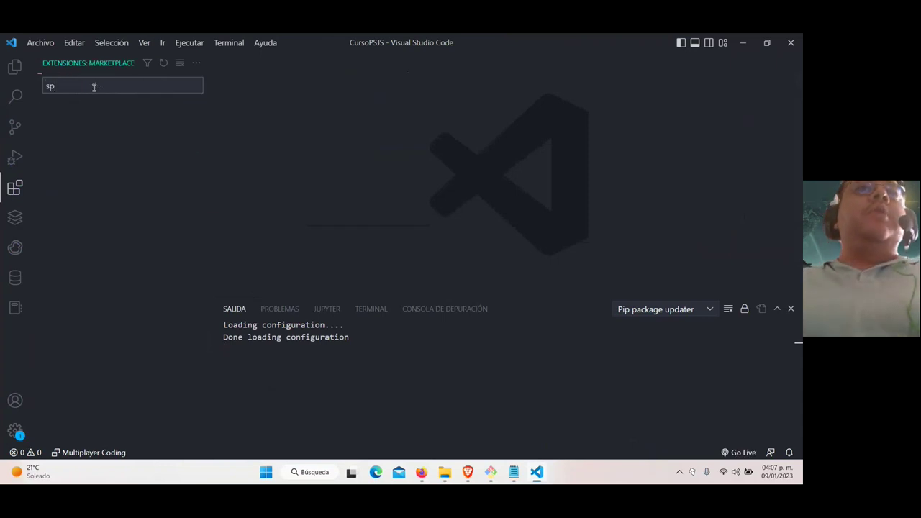
pyautogui.write('a')
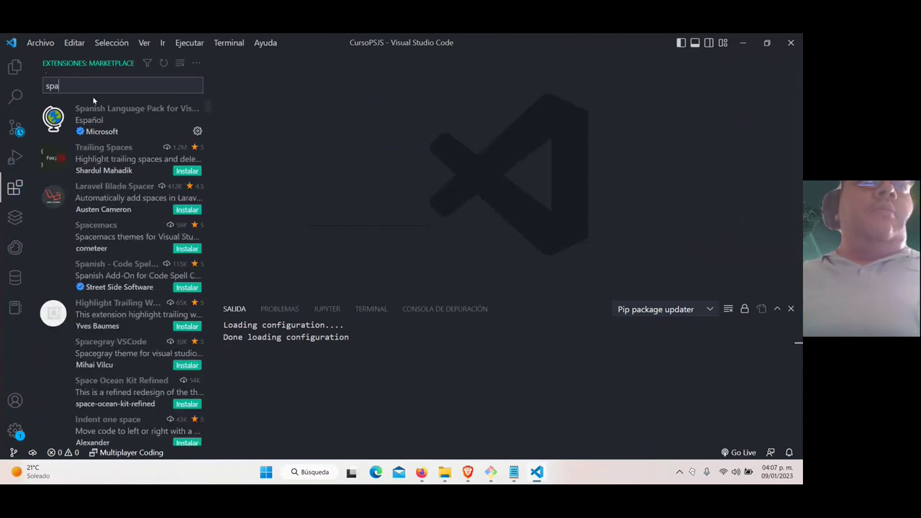
pyautogui.click(115, 118)
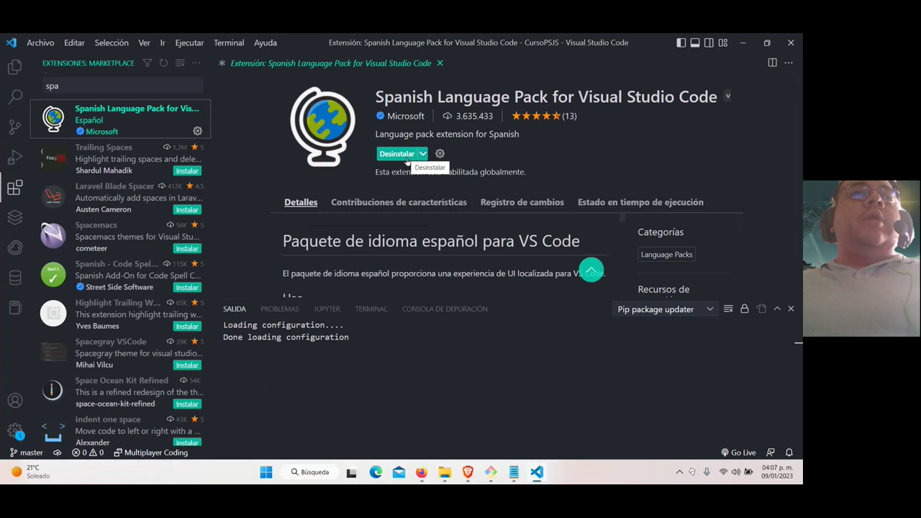
# Search 'hi' to view Color Highlight 2.5.0 details, then clear the search box
pyautogui.doubleClick(52, 86)
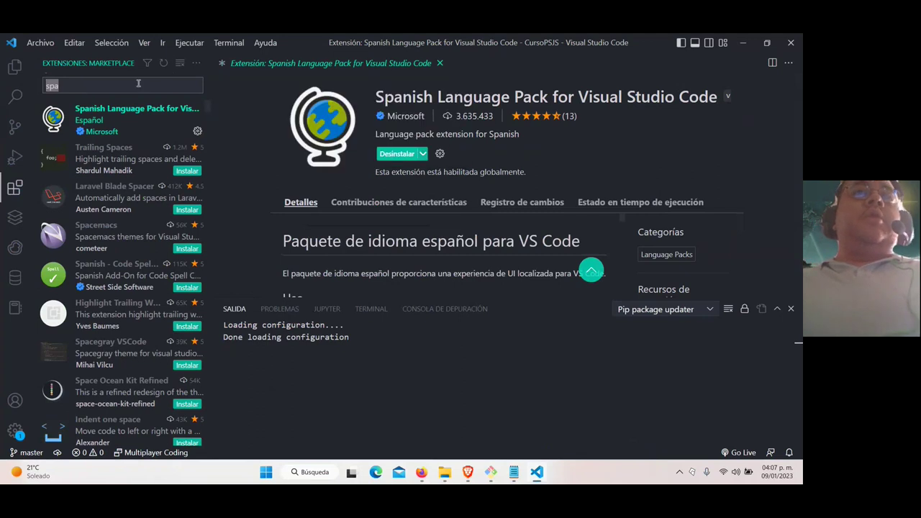
pyautogui.write('hi')
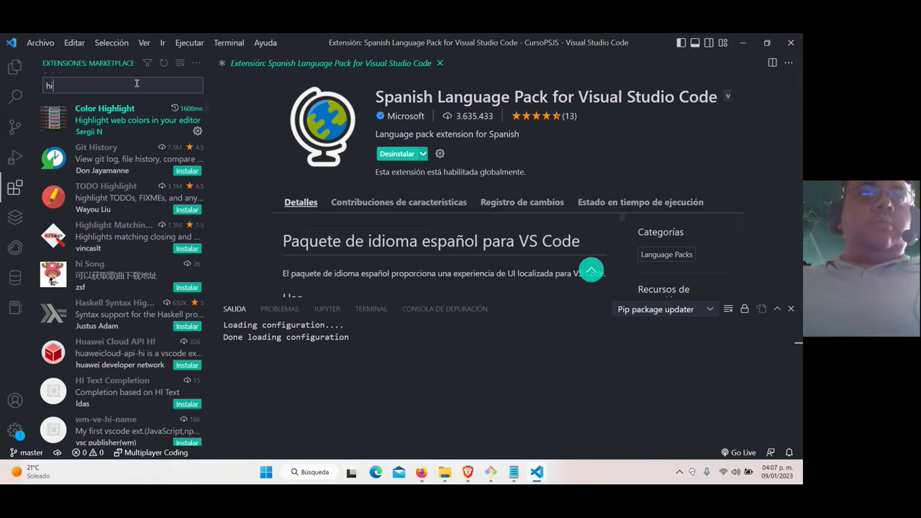
pyautogui.click(118, 115)
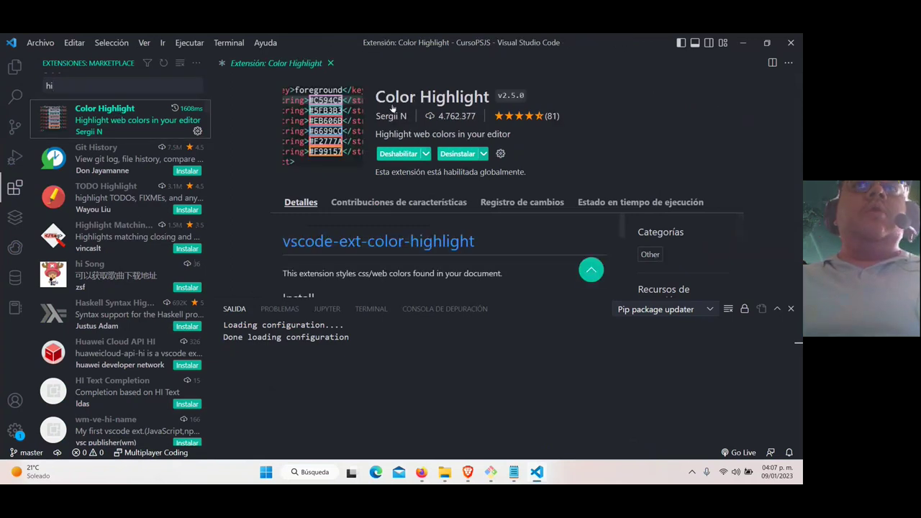
pyautogui.click(111, 85)
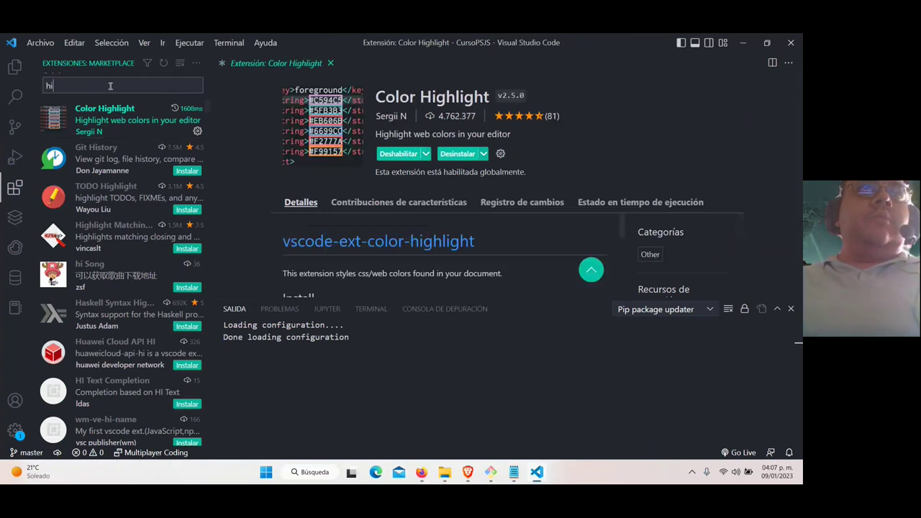
pyautogui.press('BackSpace')
pyautogui.press('BackSpace')
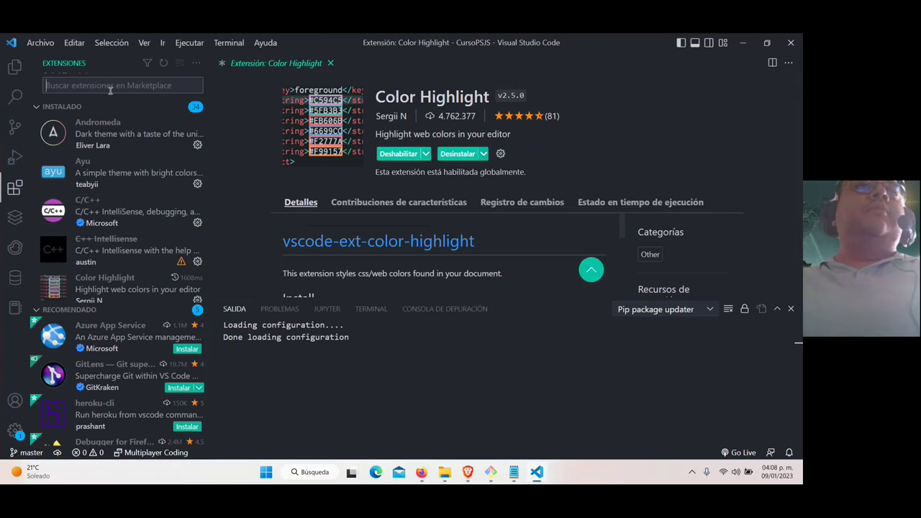
pyautogui.moveTo(108, 135)
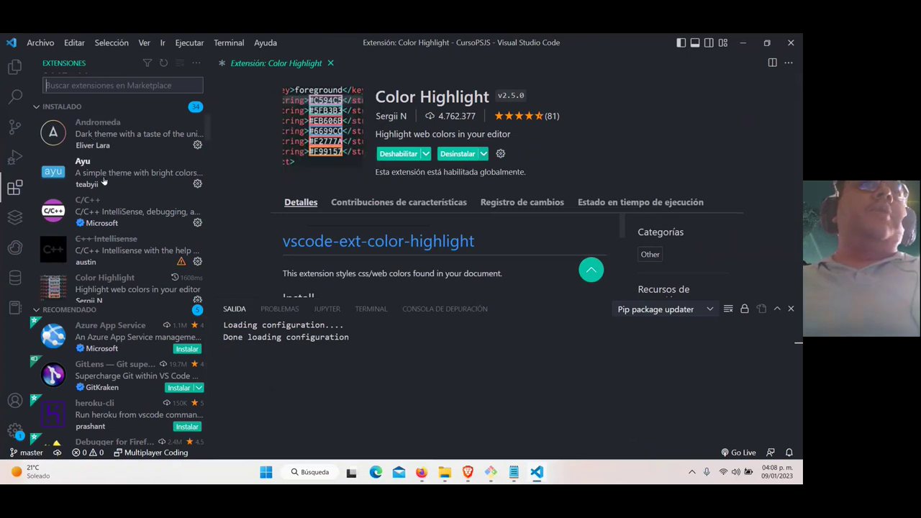